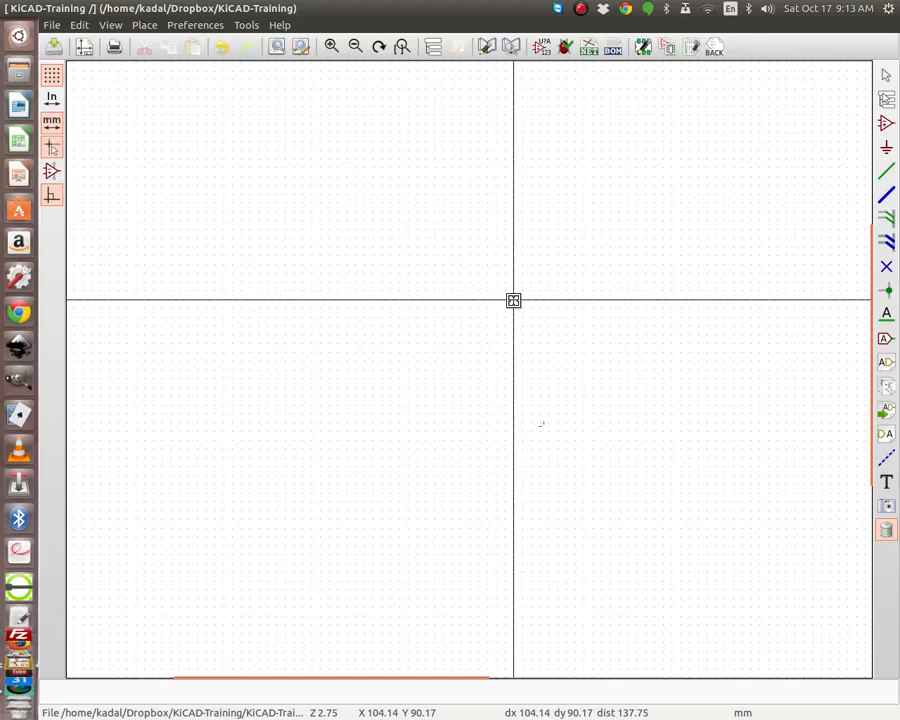
Place a Battery component from the device library upright at about X 72.4, Y 90.2 mm on the empty schematic sheet.
{"action": "left_click", "coordinate": [886, 124]}
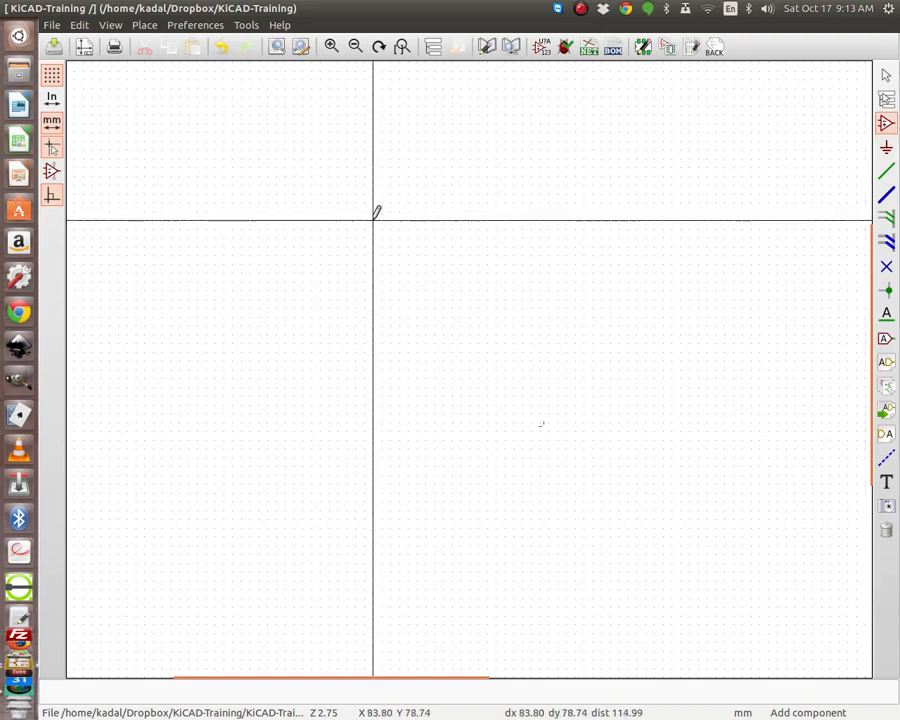
{"action": "left_click", "coordinate": [374, 219]}
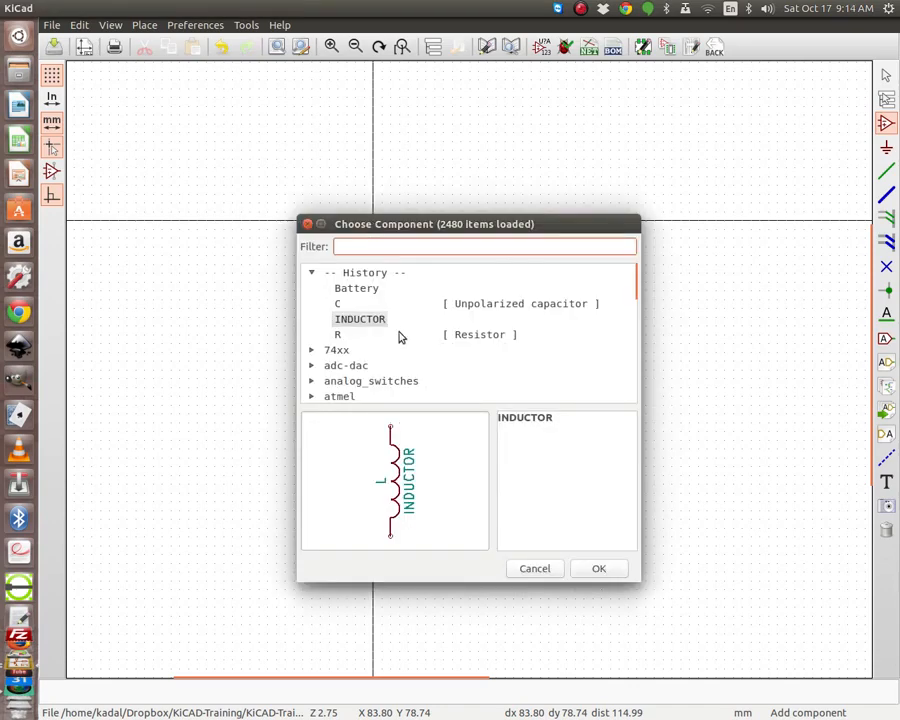
{"action": "scroll", "coordinate": [398, 337], "scroll_direction": "down", "scroll_amount": 4}
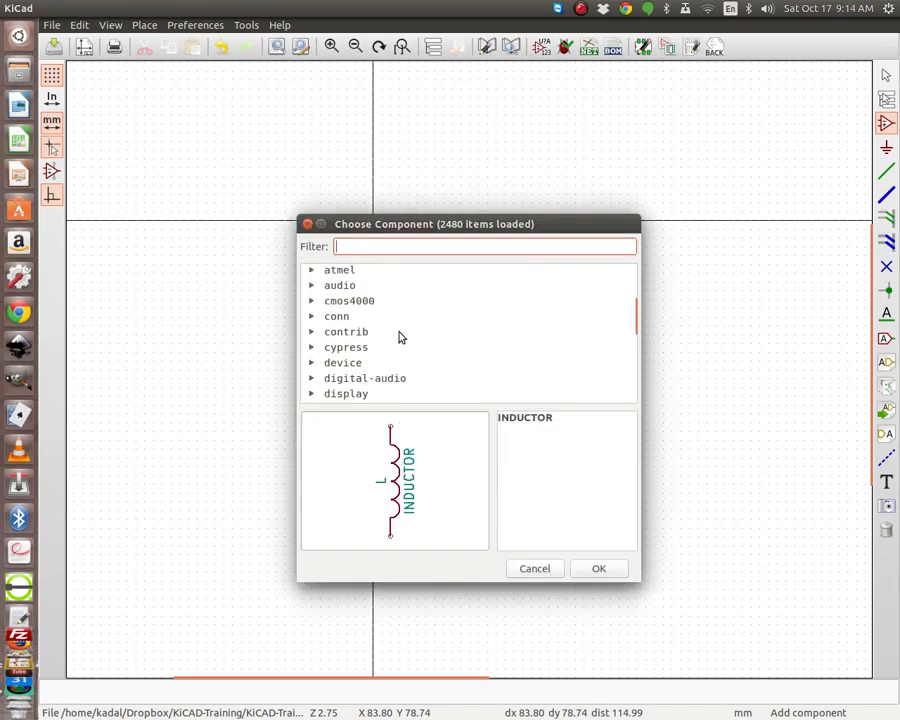
{"action": "scroll", "coordinate": [398, 337], "scroll_direction": "down", "scroll_amount": 1}
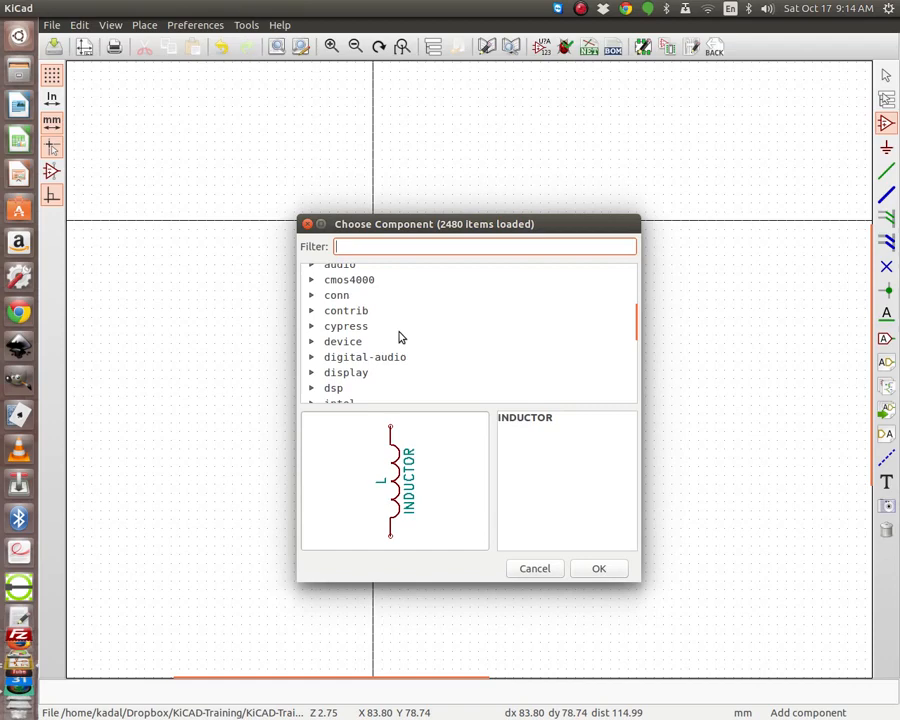
{"action": "left_click", "coordinate": [312, 343]}
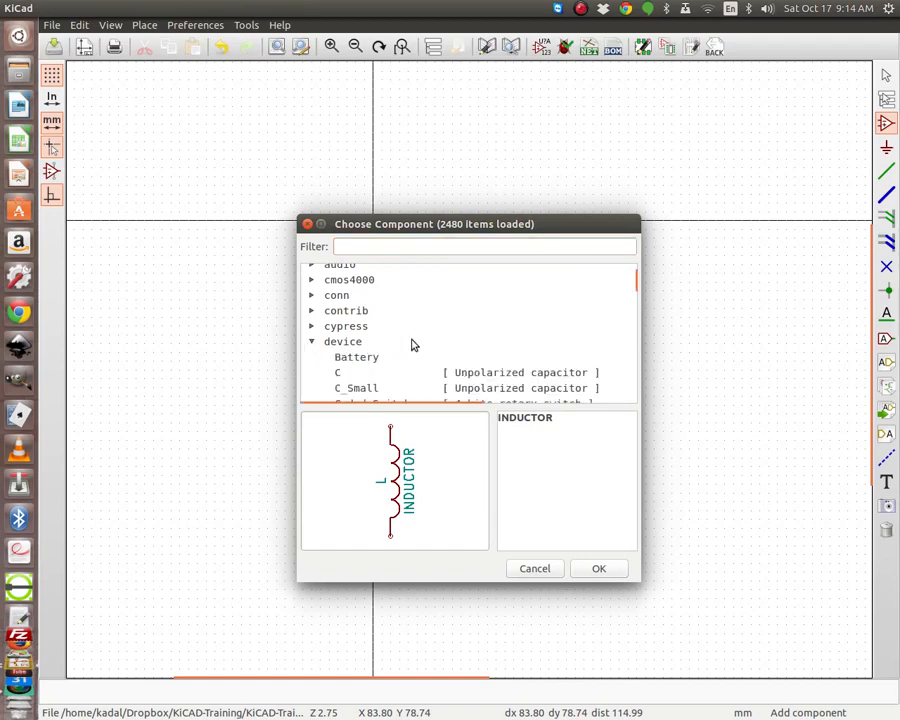
{"action": "left_click", "coordinate": [355, 360]}
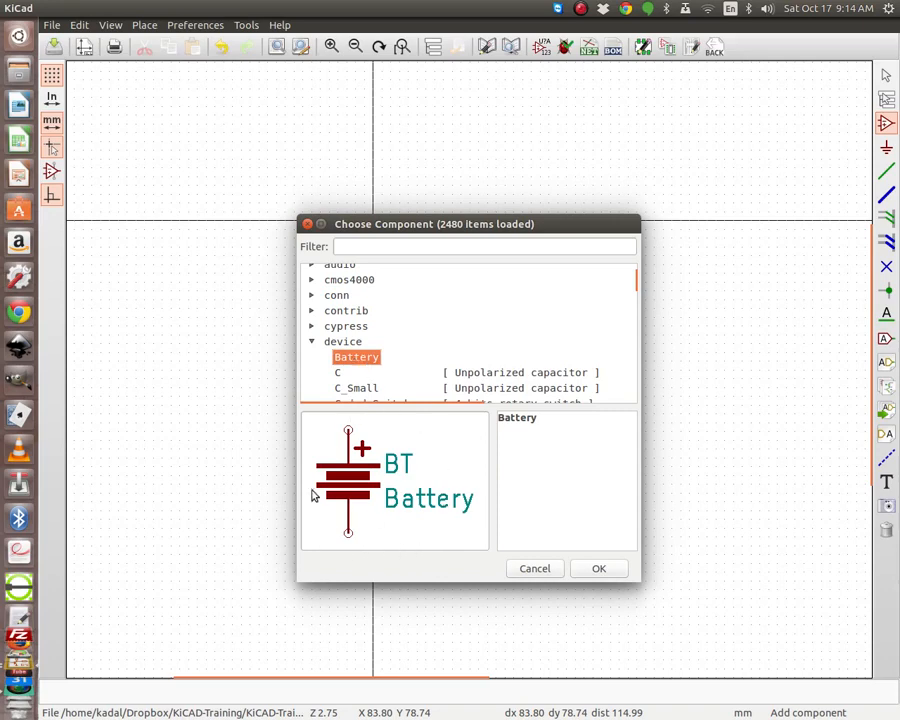
{"action": "left_click", "coordinate": [598, 569]}
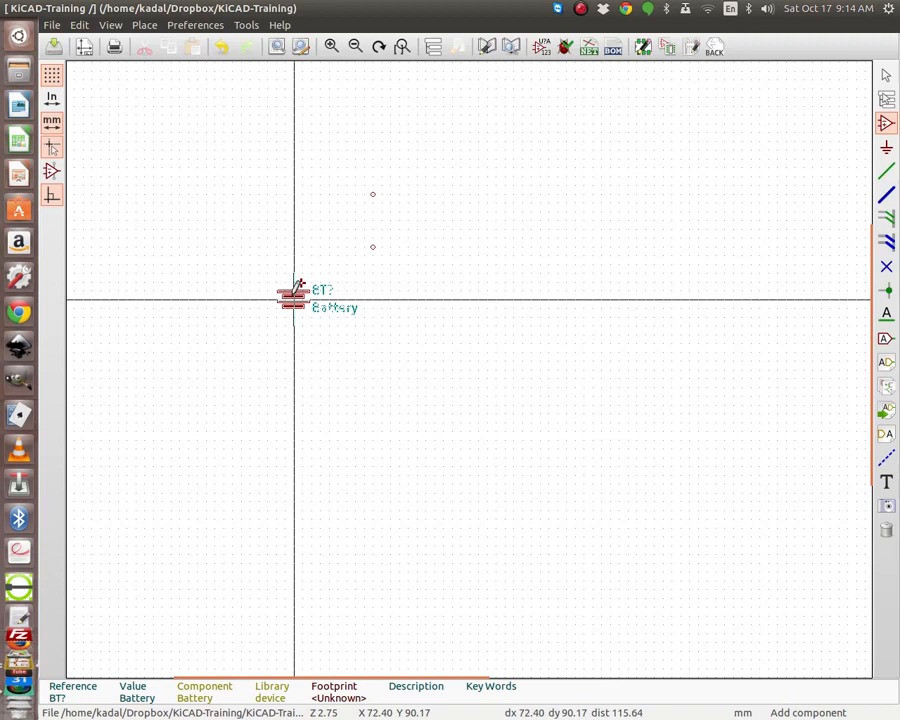
{"action": "left_click", "coordinate": [294, 299]}
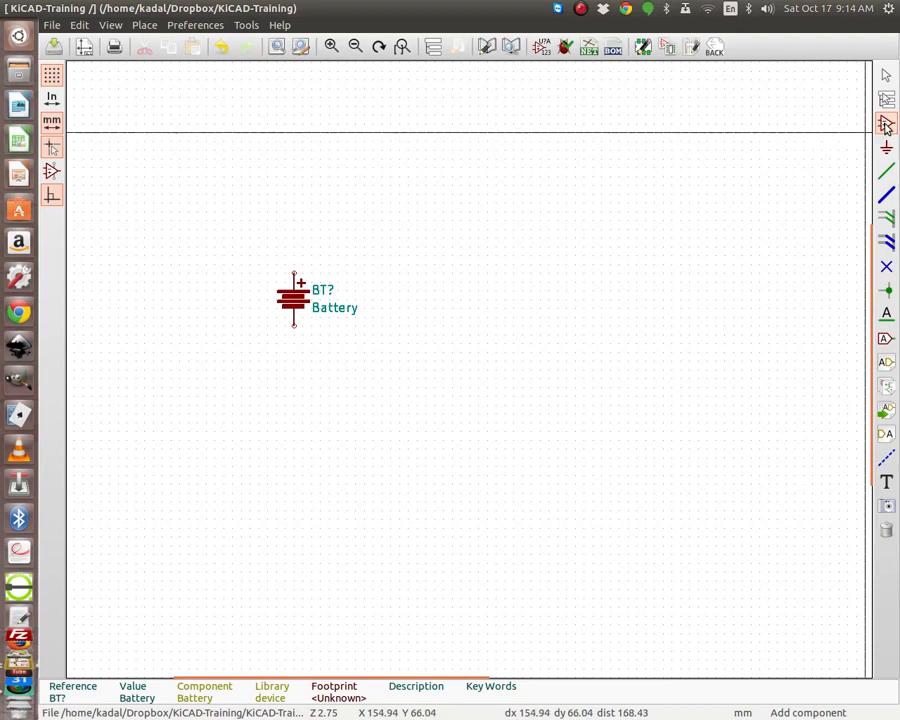
Add an unpolarized capacitor (C) from the device library, rotated to horizontal, above and to the right of the battery.
{"action": "left_click", "coordinate": [446, 200]}
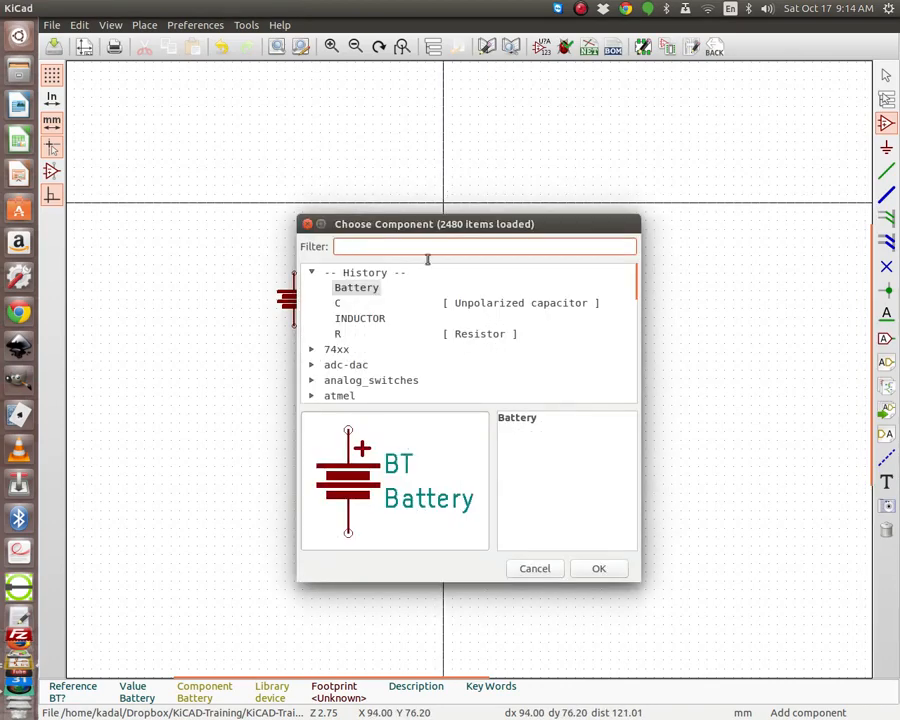
{"action": "scroll", "coordinate": [418, 336], "scroll_direction": "down", "scroll_amount": 5}
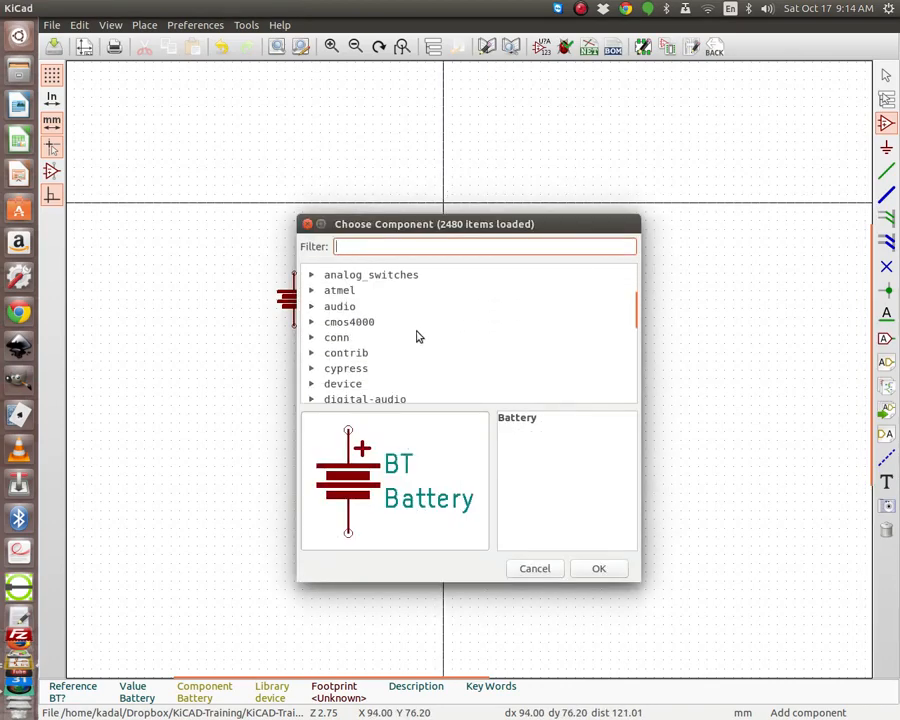
{"action": "left_click", "coordinate": [311, 363]}
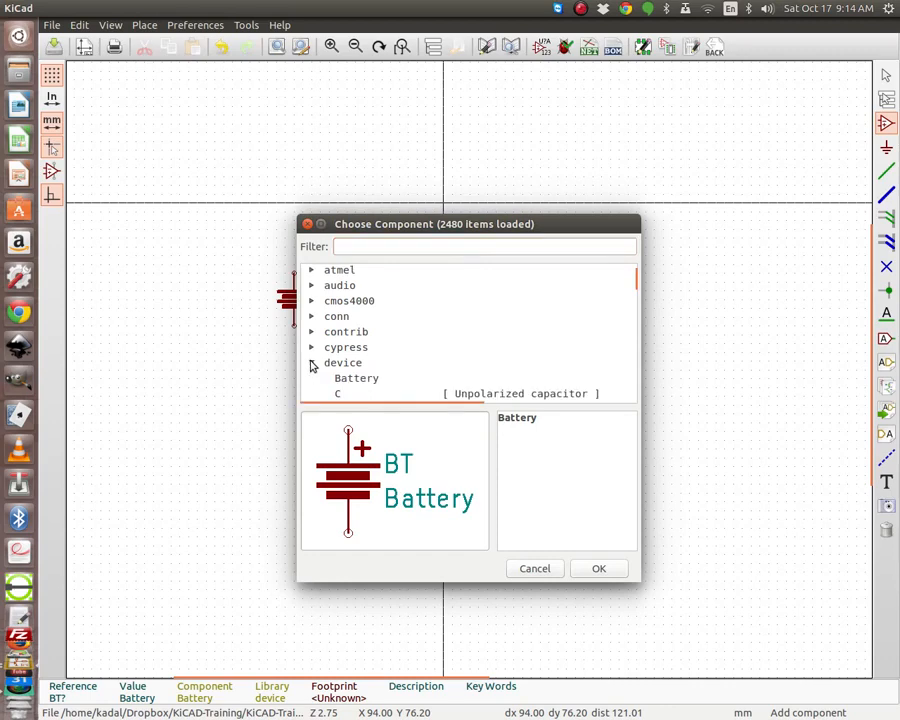
{"action": "scroll", "coordinate": [410, 360], "scroll_direction": "down", "scroll_amount": 2}
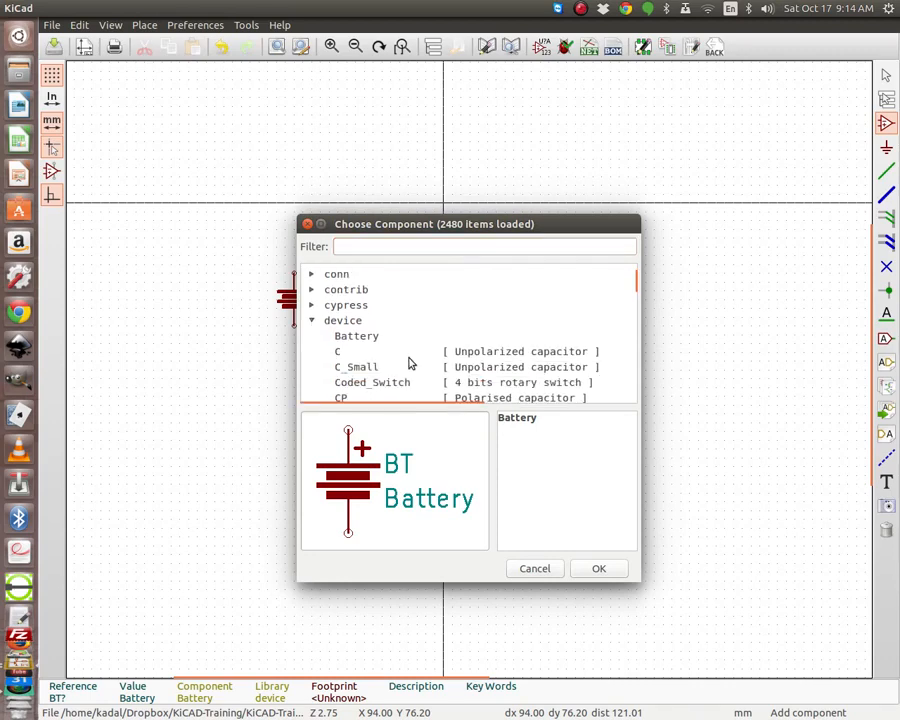
{"action": "left_click", "coordinate": [348, 359]}
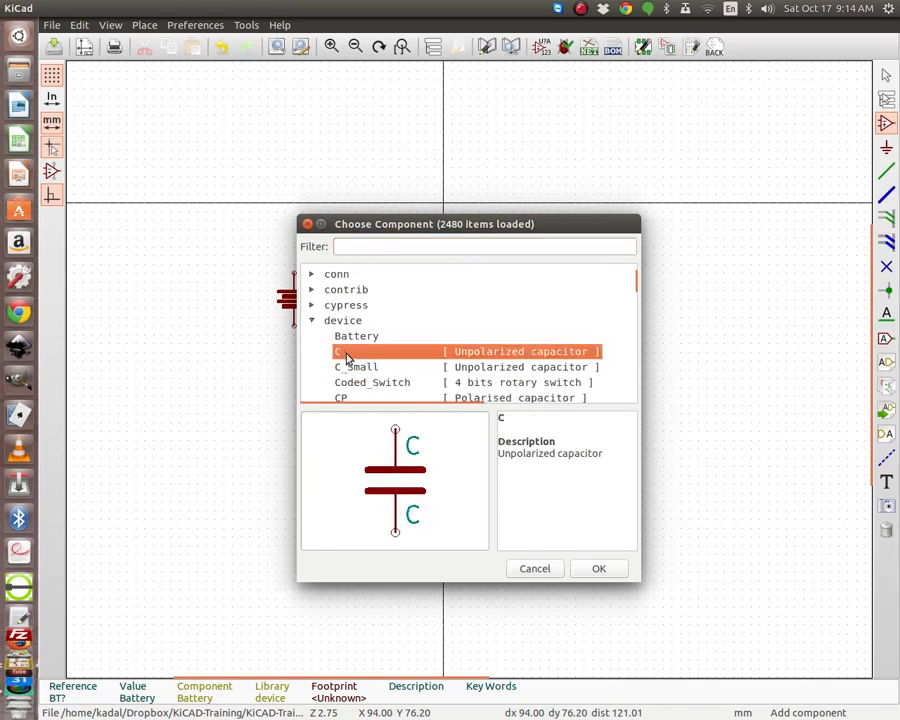
{"action": "left_click", "coordinate": [598, 569]}
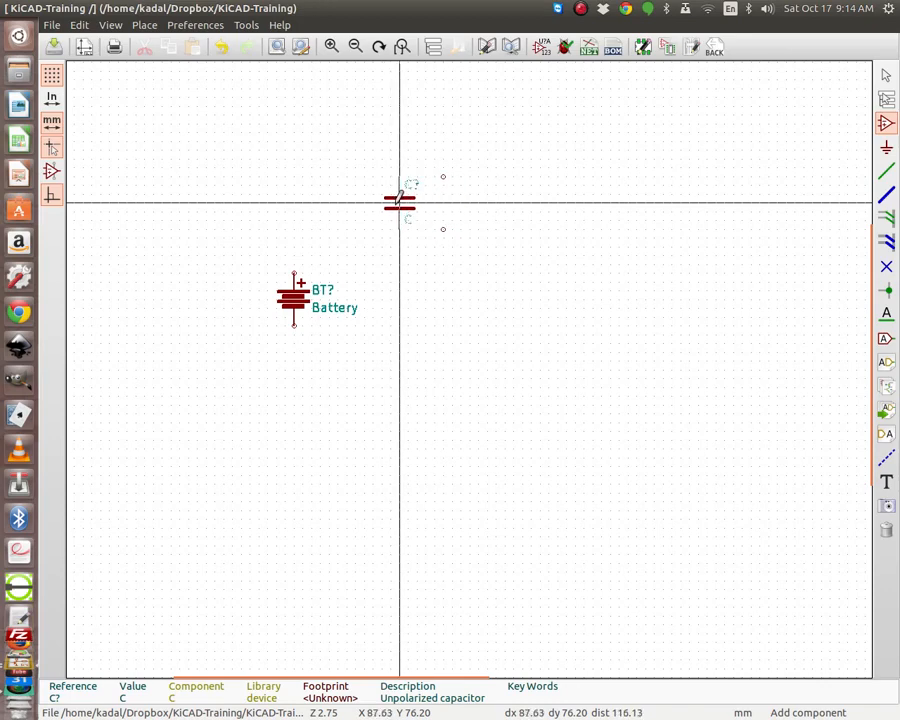
{"action": "key", "text": "r"}
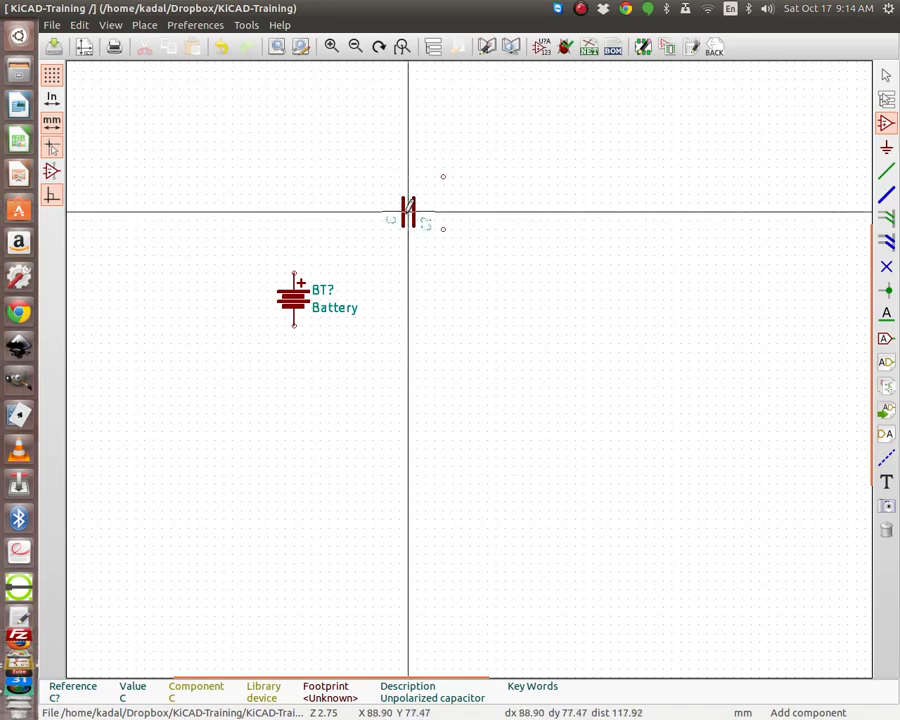
{"action": "left_click", "coordinate": [408, 212]}
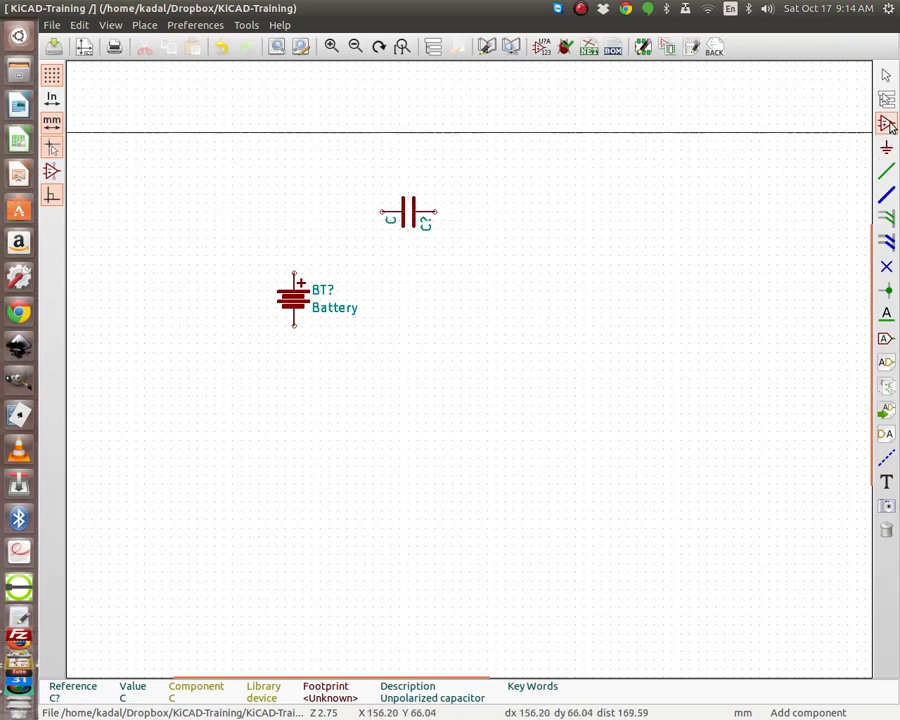
Add an INDUCTOR from the device library, rotated horizontal with its coils facing up, in line with and right of the capacitor.
{"action": "left_click", "coordinate": [540, 305]}
{"action": "scroll", "coordinate": [403, 348], "scroll_direction": "down", "scroll_amount": 4}
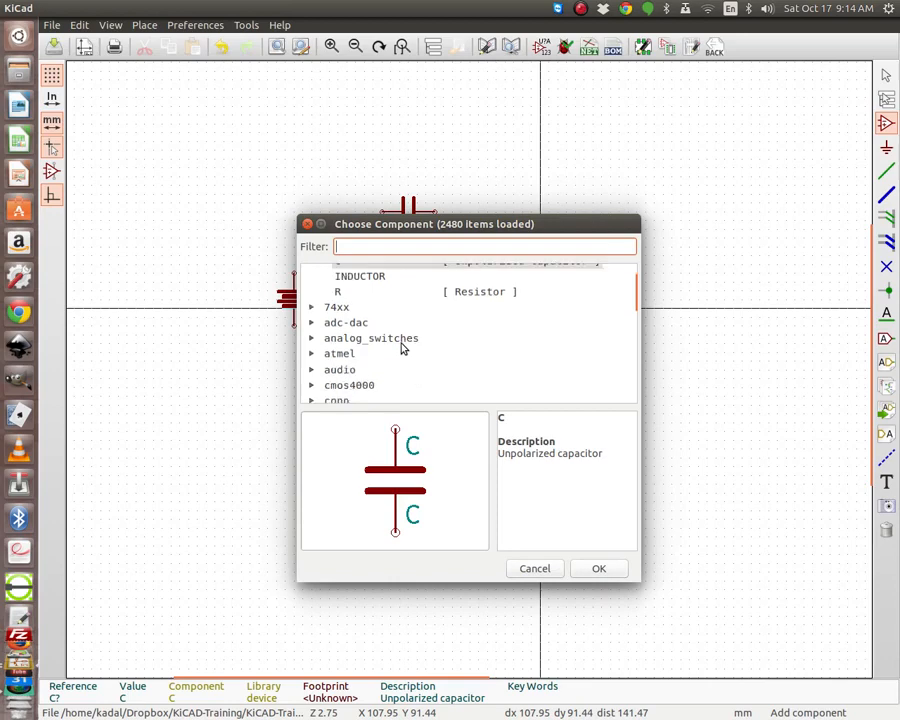
{"action": "scroll", "coordinate": [403, 348], "scroll_direction": "down", "scroll_amount": 1}
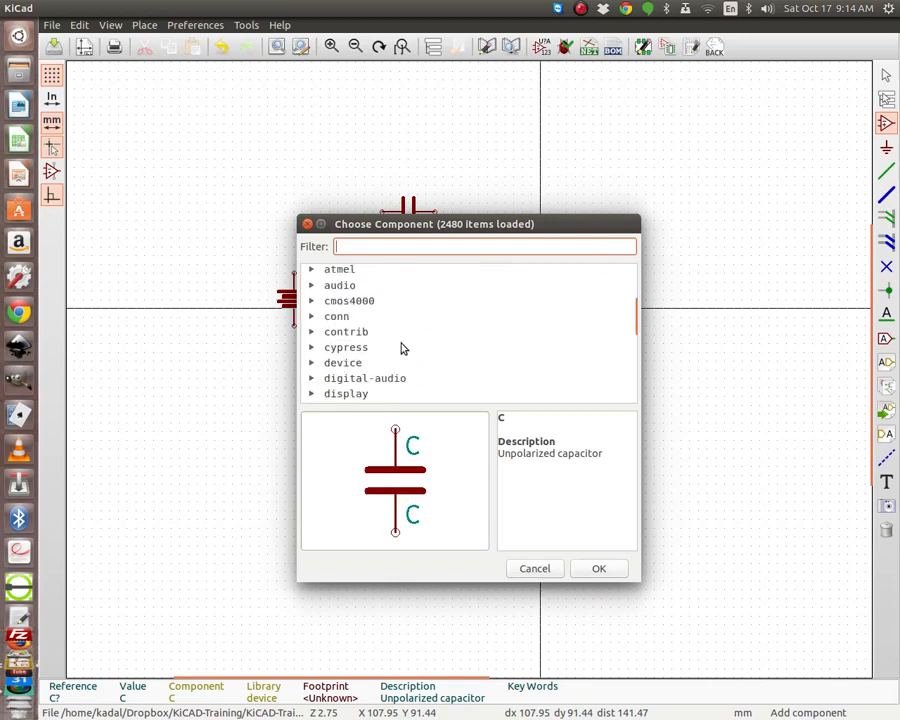
{"action": "left_click", "coordinate": [312, 363]}
{"action": "scroll", "coordinate": [390, 356], "scroll_direction": "down", "scroll_amount": 3}
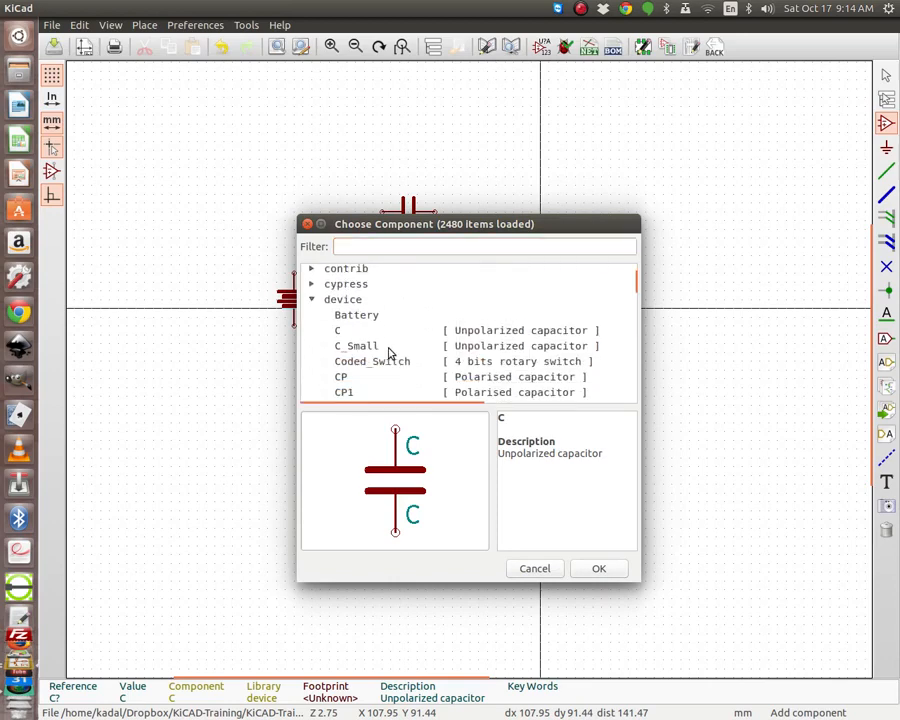
{"action": "scroll", "coordinate": [390, 354], "scroll_direction": "down", "scroll_amount": 7}
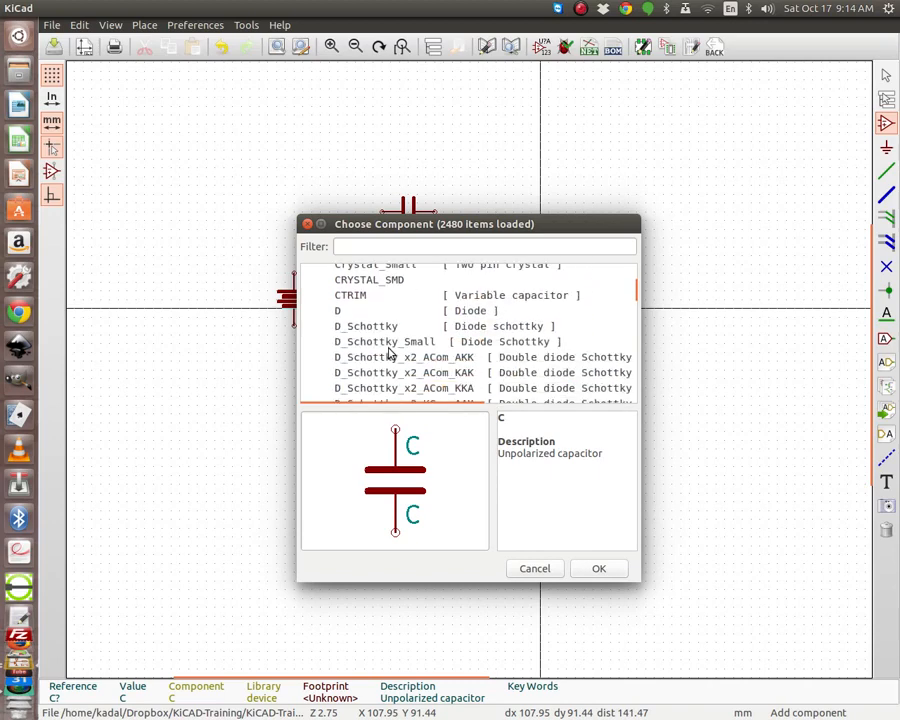
{"action": "scroll", "coordinate": [390, 354], "scroll_direction": "down", "scroll_amount": 5}
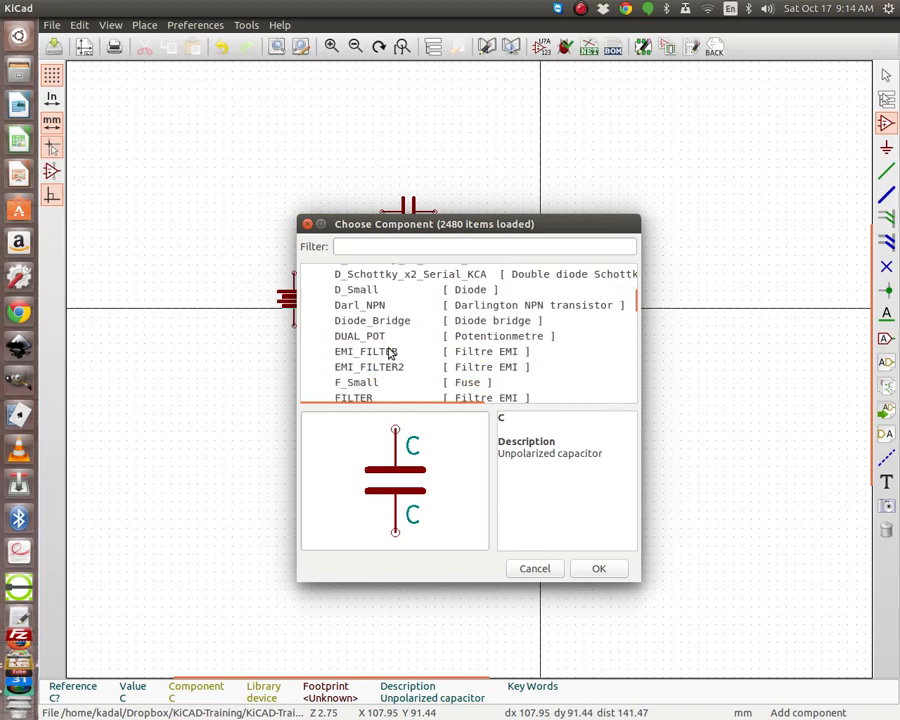
{"action": "scroll", "coordinate": [391, 353], "scroll_direction": "down", "scroll_amount": 6}
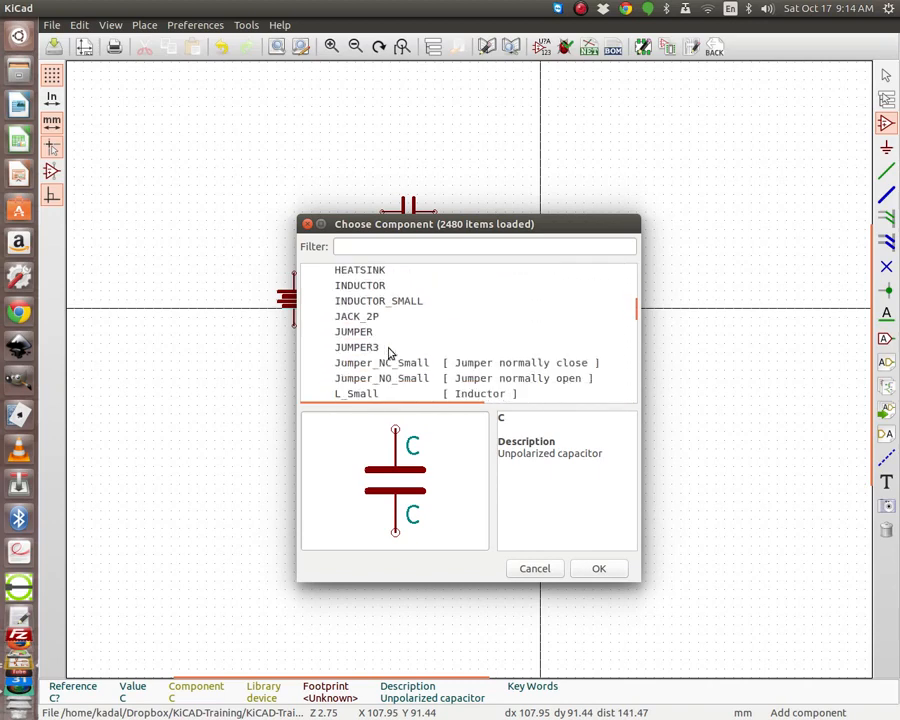
{"action": "left_click", "coordinate": [359, 285]}
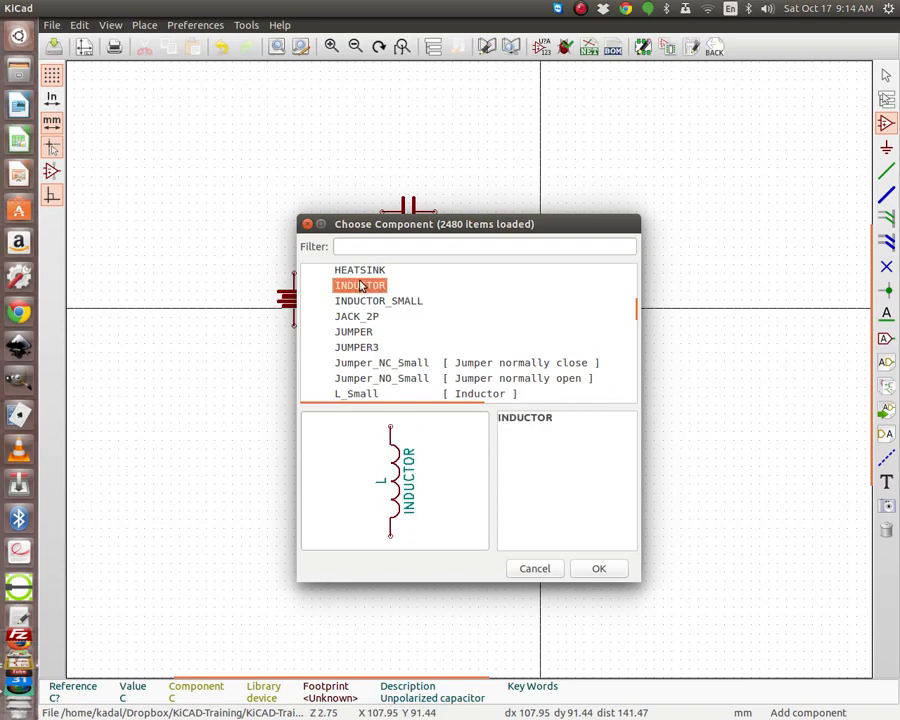
{"action": "left_click", "coordinate": [598, 569]}
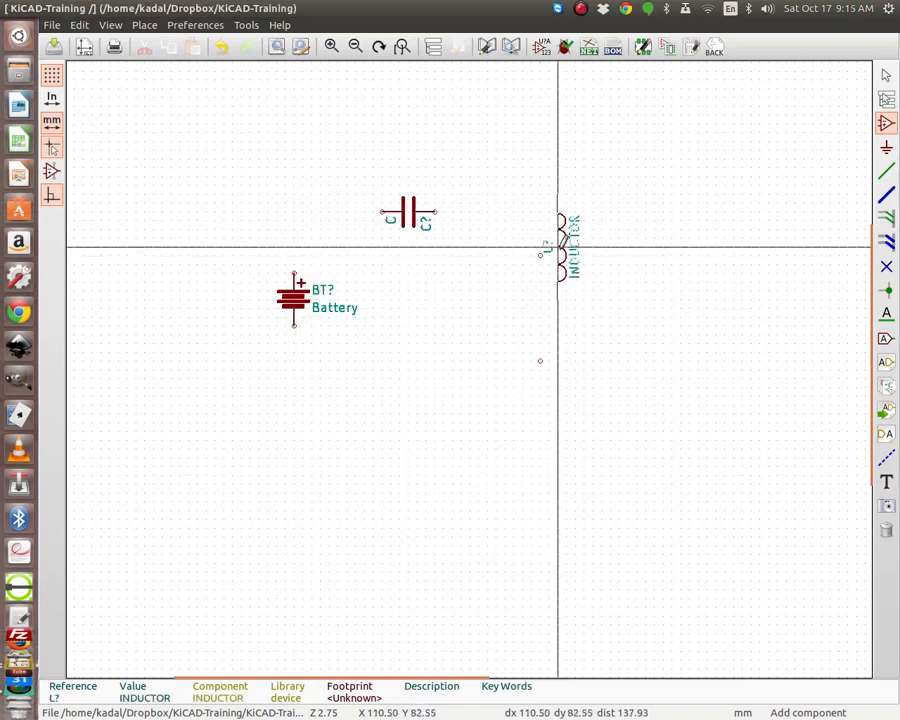
{"action": "key", "text": "r"}
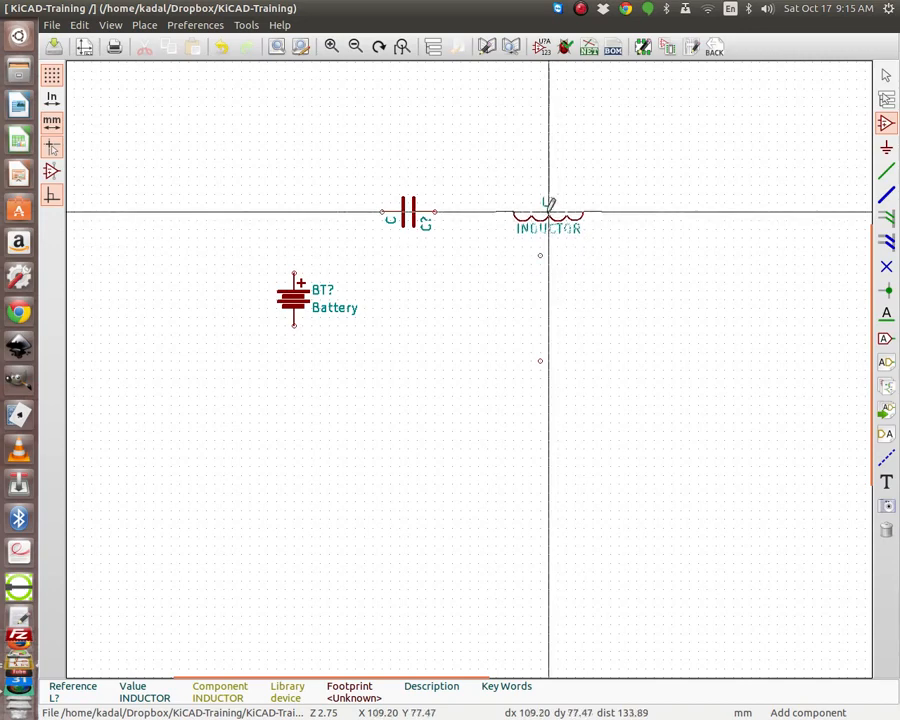
{"action": "key", "text": "r"}
{"action": "key", "text": "r"}
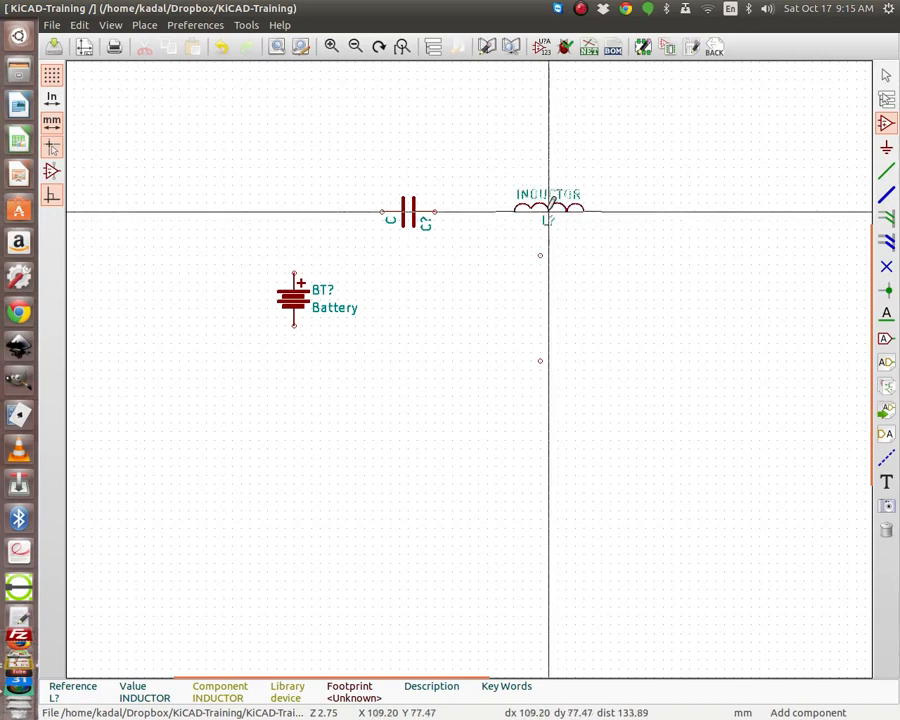
{"action": "left_click", "coordinate": [540, 211]}
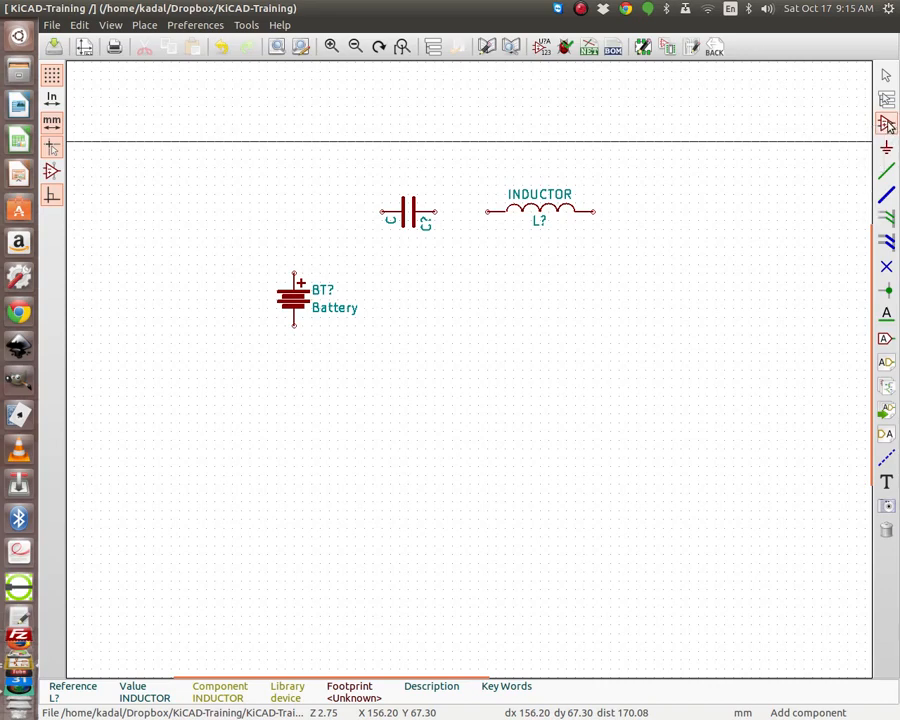
Add a resistor (R) from the device library, upright at about X 123.2 mm, below and right of the inductor, roughly level with the battery.
{"action": "left_click", "coordinate": [522, 273]}
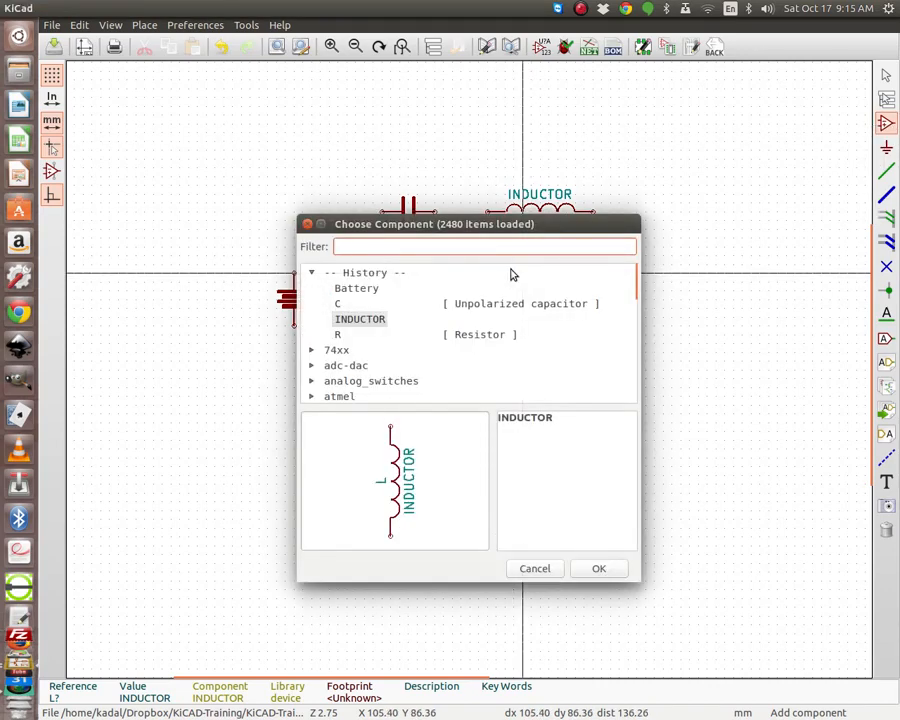
{"action": "scroll", "coordinate": [398, 312], "scroll_direction": "down", "scroll_amount": 3}
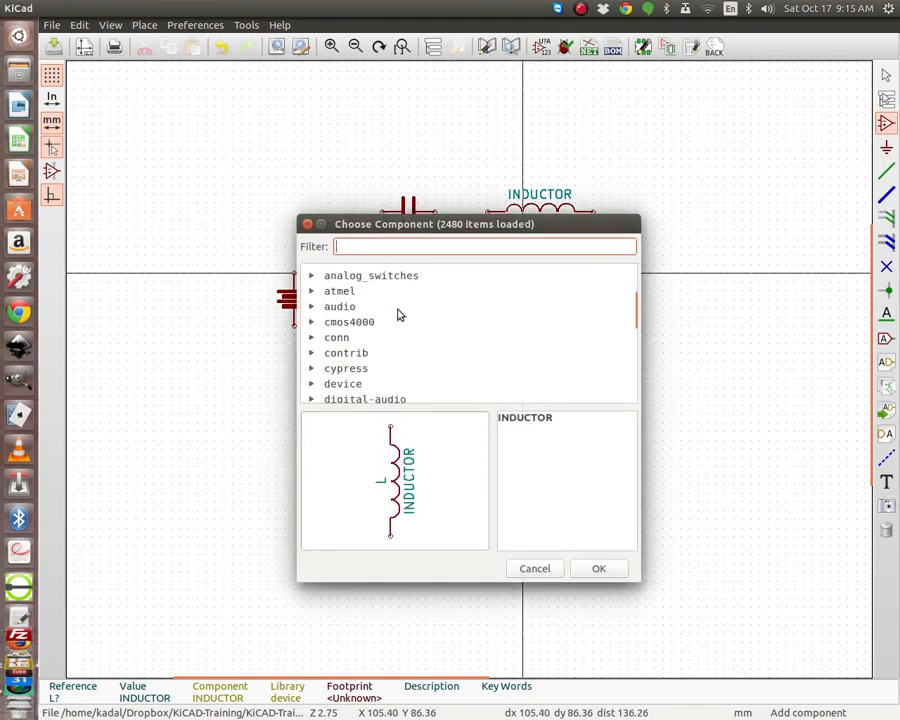
{"action": "scroll", "coordinate": [398, 312], "scroll_direction": "down", "scroll_amount": 1}
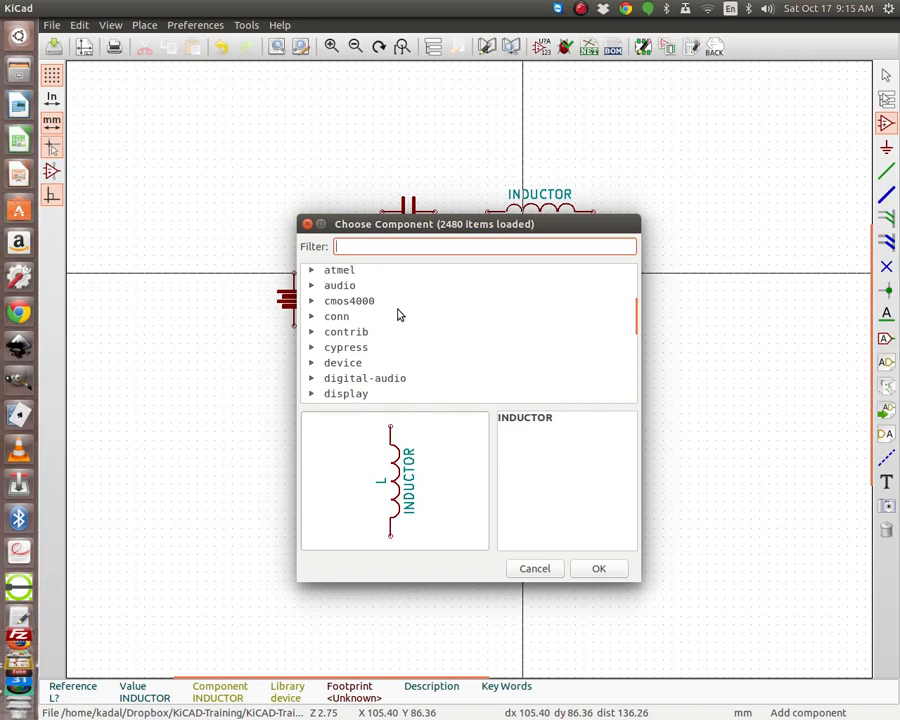
{"action": "left_click", "coordinate": [311, 363]}
{"action": "scroll", "coordinate": [419, 368], "scroll_direction": "down", "scroll_amount": 3}
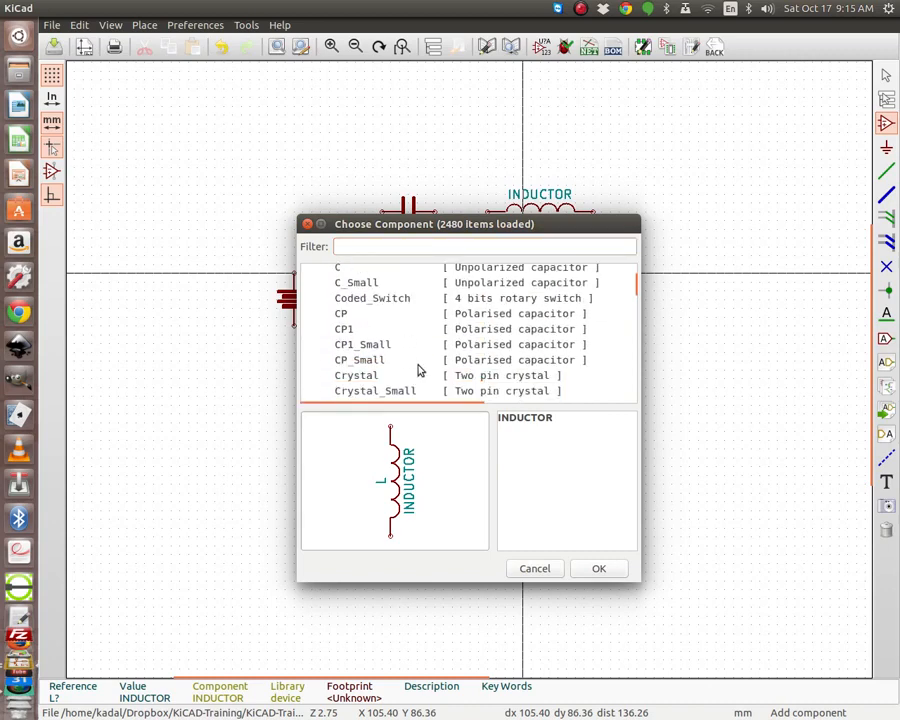
{"action": "scroll", "coordinate": [419, 369], "scroll_direction": "down", "scroll_amount": 20}
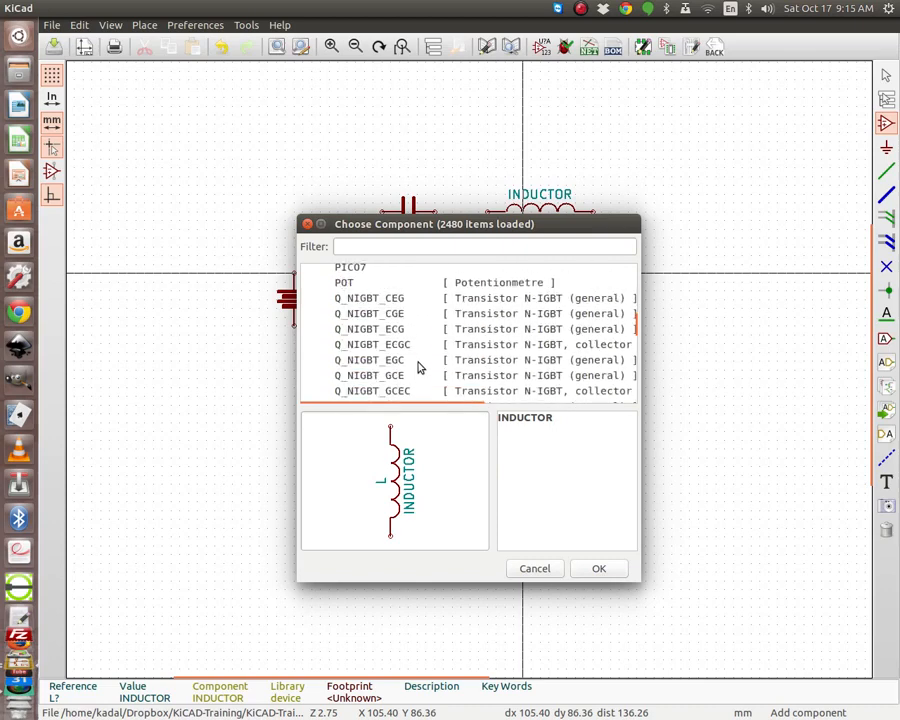
{"action": "scroll", "coordinate": [419, 365], "scroll_direction": "down", "scroll_amount": 15}
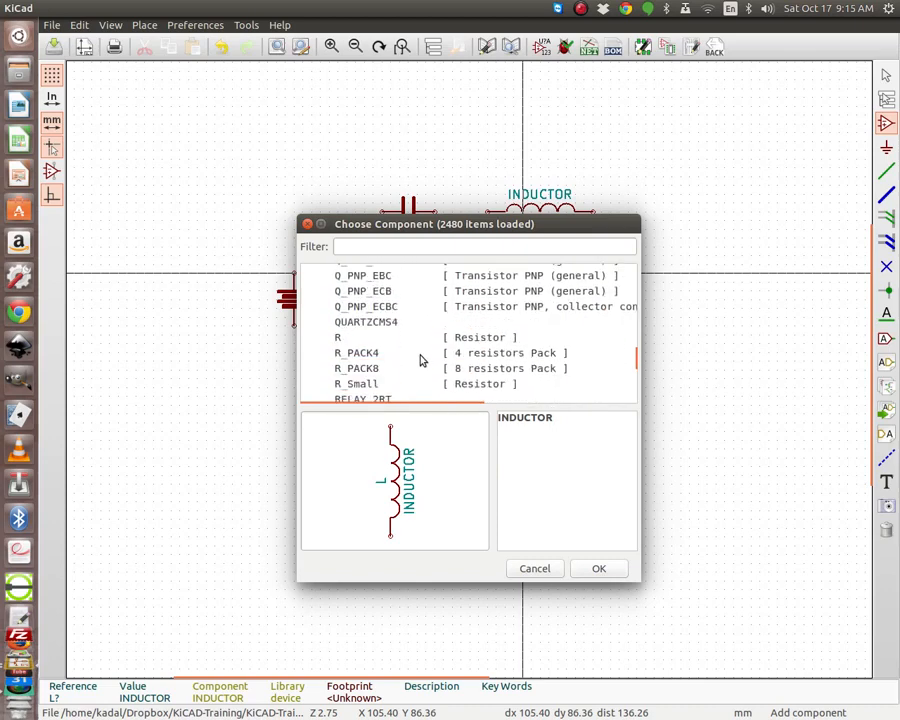
{"action": "scroll", "coordinate": [420, 360], "scroll_direction": "down", "scroll_amount": 3}
{"action": "scroll", "coordinate": [419, 358], "scroll_direction": "up", "scroll_amount": 3}
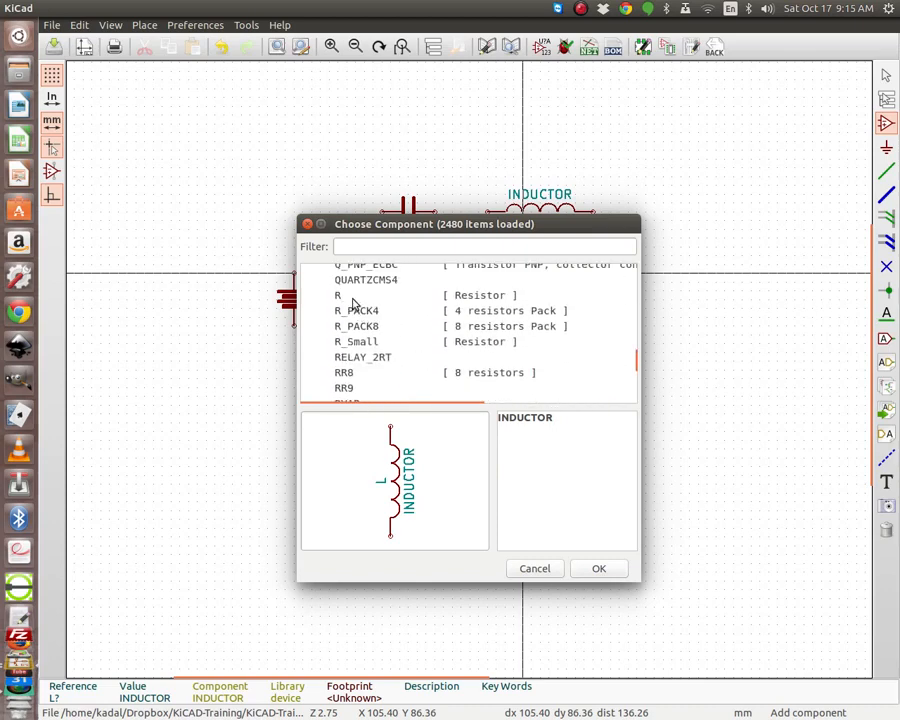
{"action": "left_click", "coordinate": [340, 296]}
{"action": "left_click", "coordinate": [596, 566]}
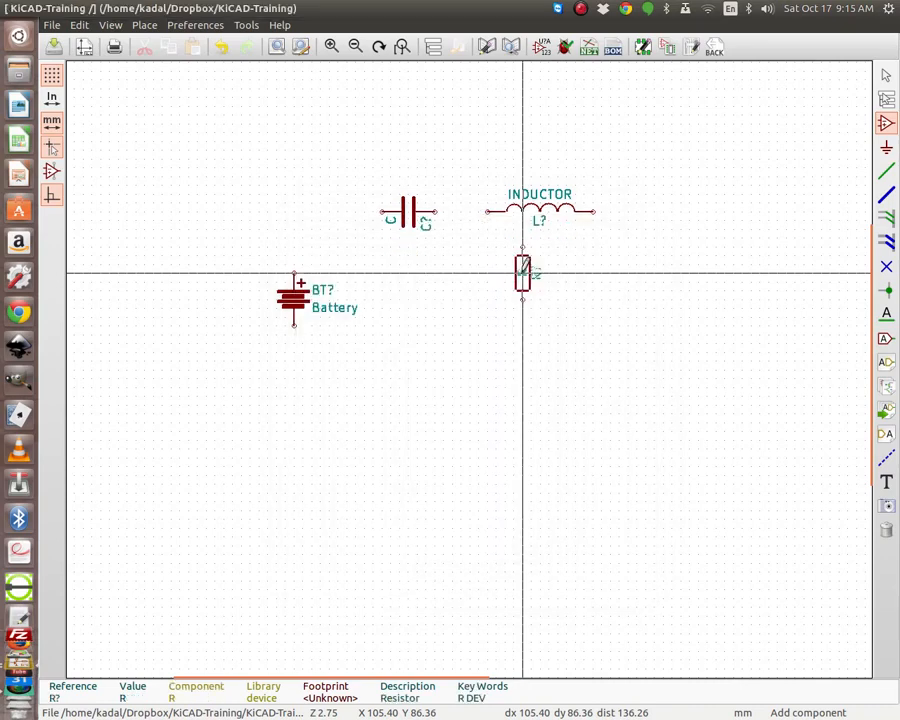
{"action": "left_click", "coordinate": [646, 305]}
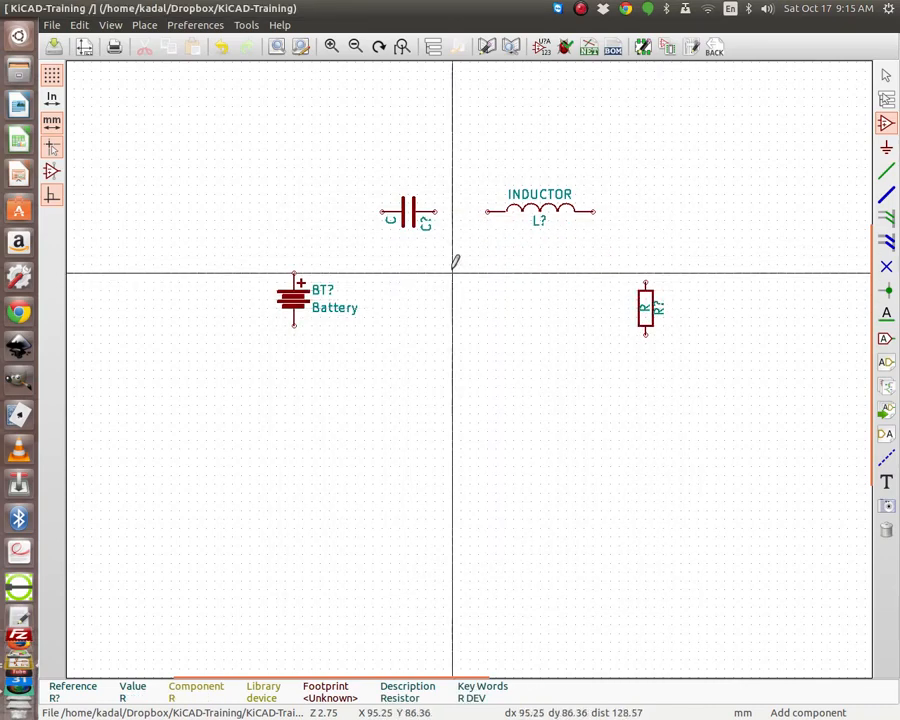
Wire the battery's positive pin up and across to the capacitor's near pin, and the capacitor's other pin to the inductor.
{"action": "left_click", "coordinate": [889, 173]}
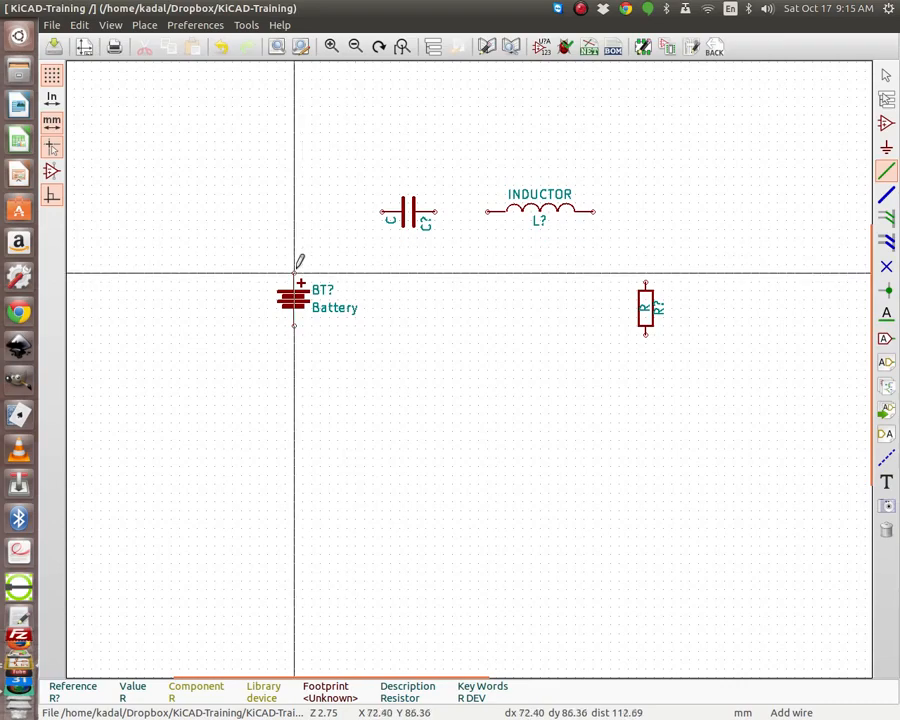
{"action": "scroll", "coordinate": [298, 262], "scroll_direction": "up", "scroll_amount": 2}
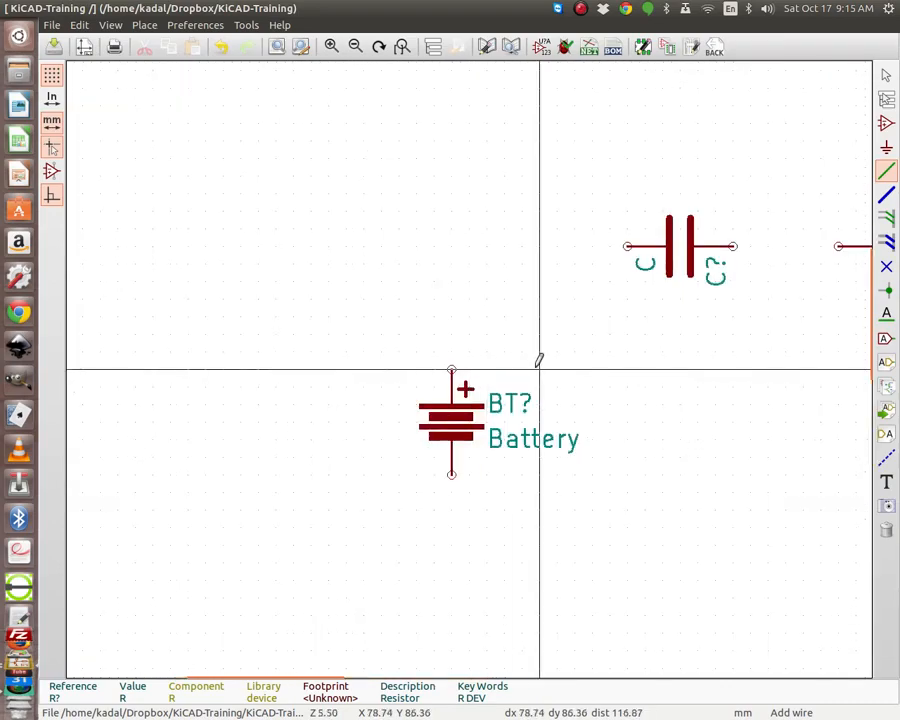
{"action": "scroll", "coordinate": [539, 359], "scroll_direction": "down", "scroll_amount": 1}
{"action": "scroll", "coordinate": [470, 366], "scroll_direction": "up", "scroll_amount": 2}
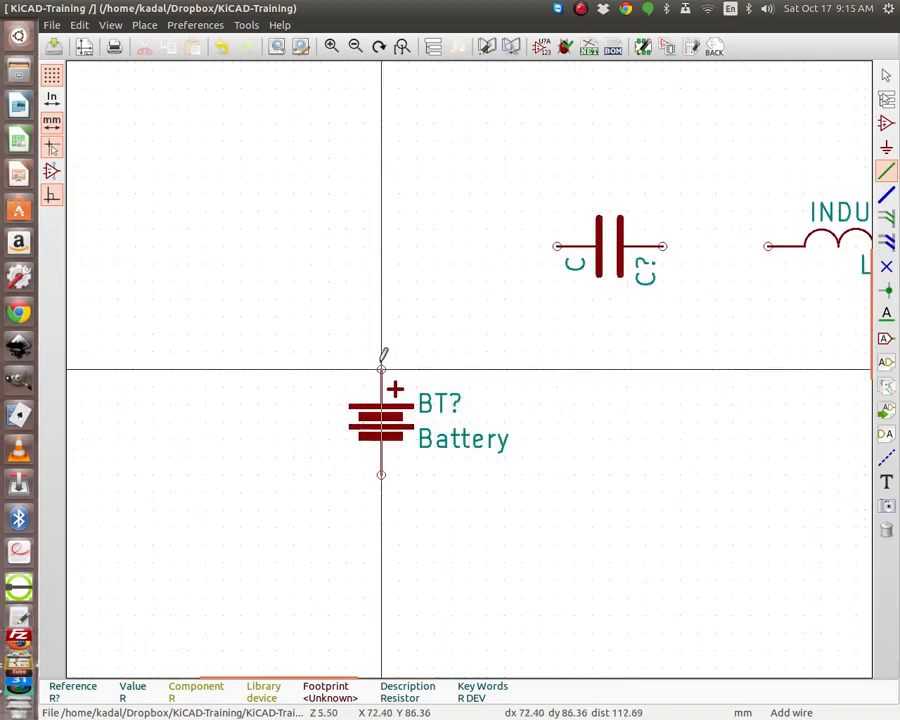
{"action": "left_click", "coordinate": [381, 369]}
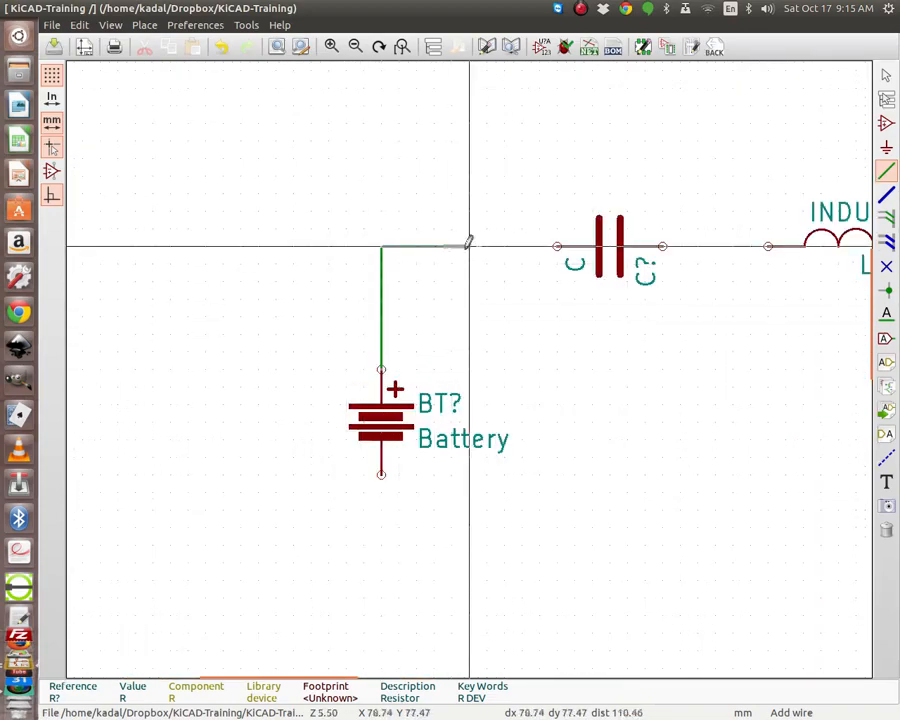
{"action": "left_click", "coordinate": [557, 246]}
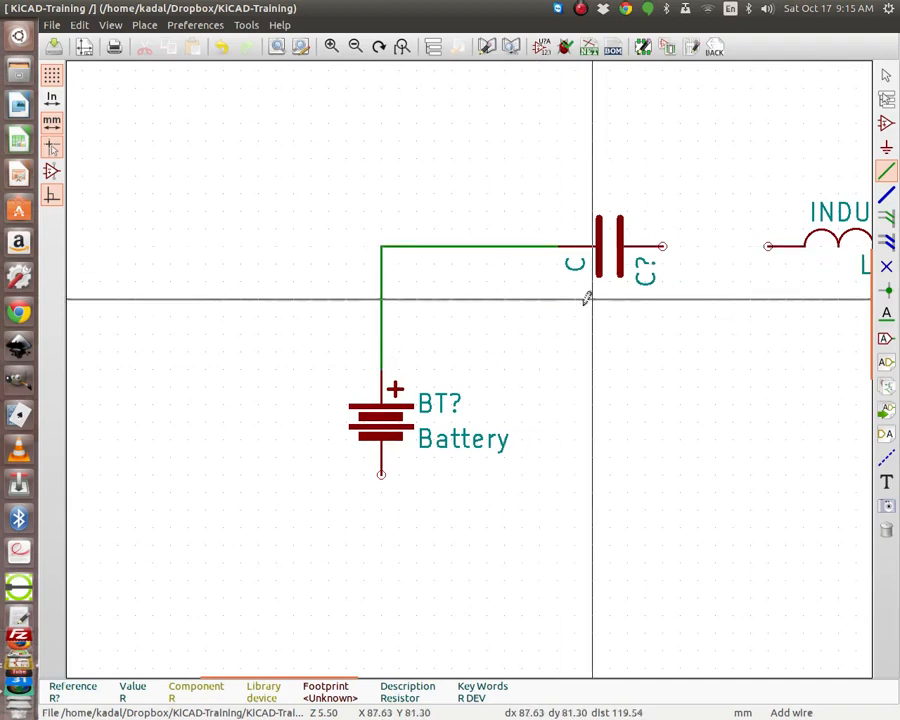
{"action": "left_click", "coordinate": [662, 246]}
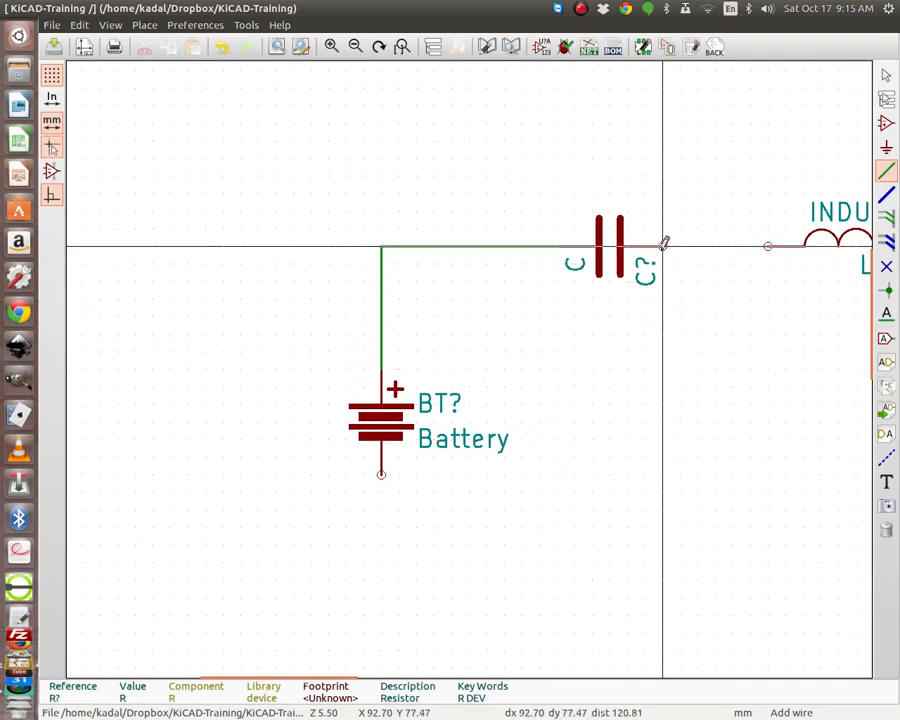
{"action": "left_click", "coordinate": [768, 246]}
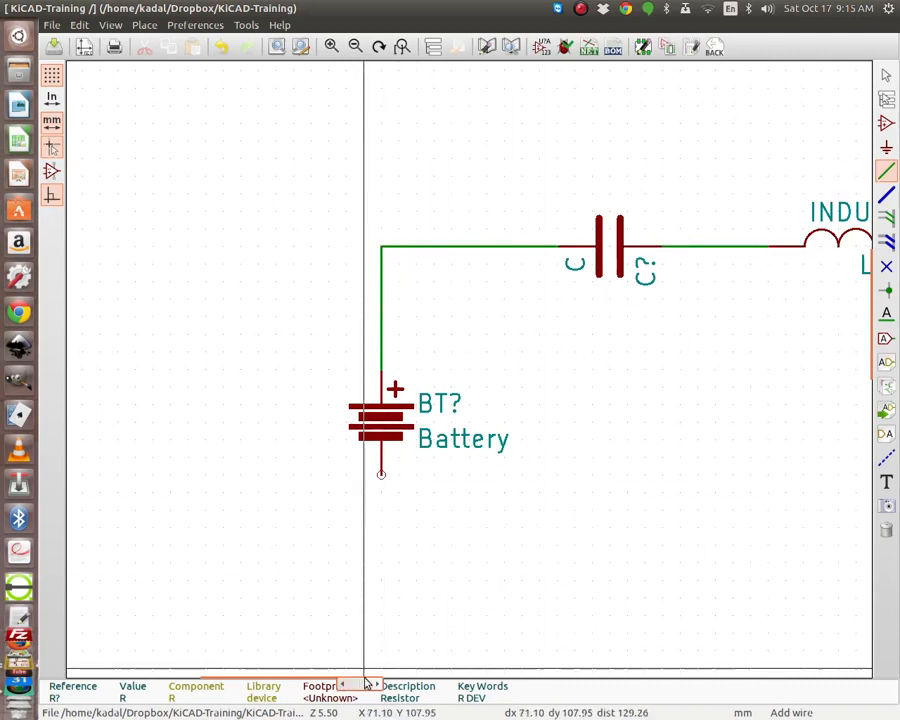
Wire the inductor's free end to the resistor's upper pin, and the resistor's lower pin to the battery's negative pin via about Y 108 mm.
{"action": "left_click_drag", "start_coordinate": [367, 683], "coordinate": [456, 681]}
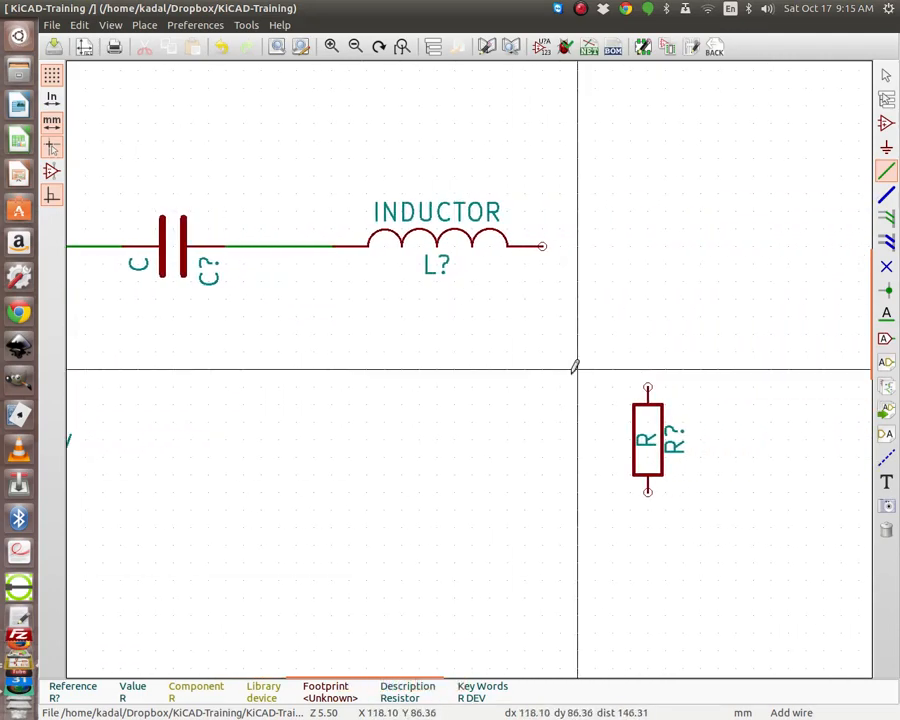
{"action": "left_click", "coordinate": [543, 246]}
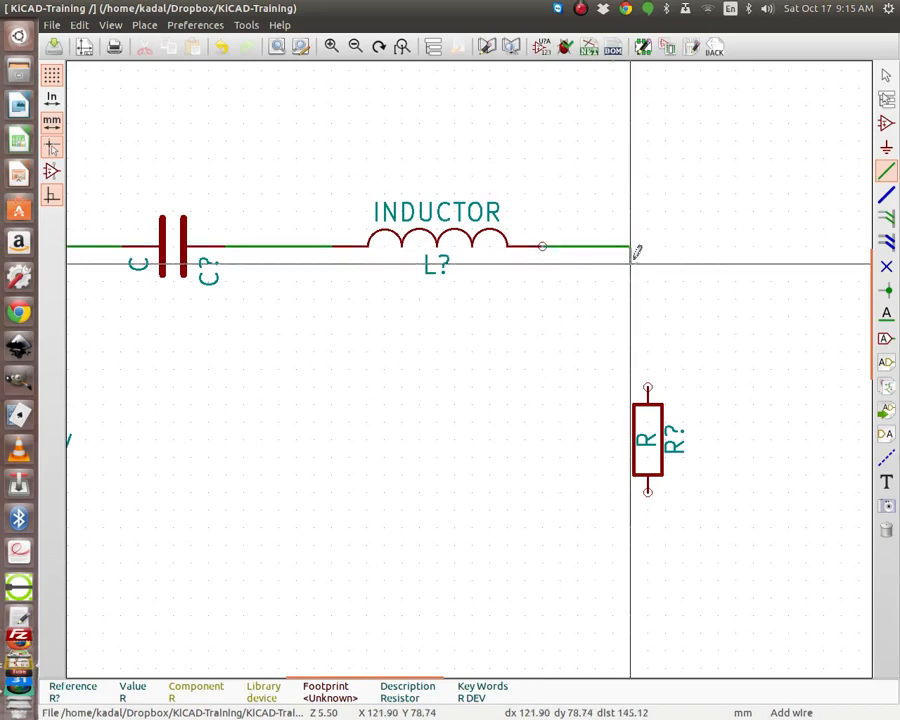
{"action": "left_click", "coordinate": [648, 388]}
{"action": "scroll", "coordinate": [698, 435], "scroll_direction": "down", "scroll_amount": 4}
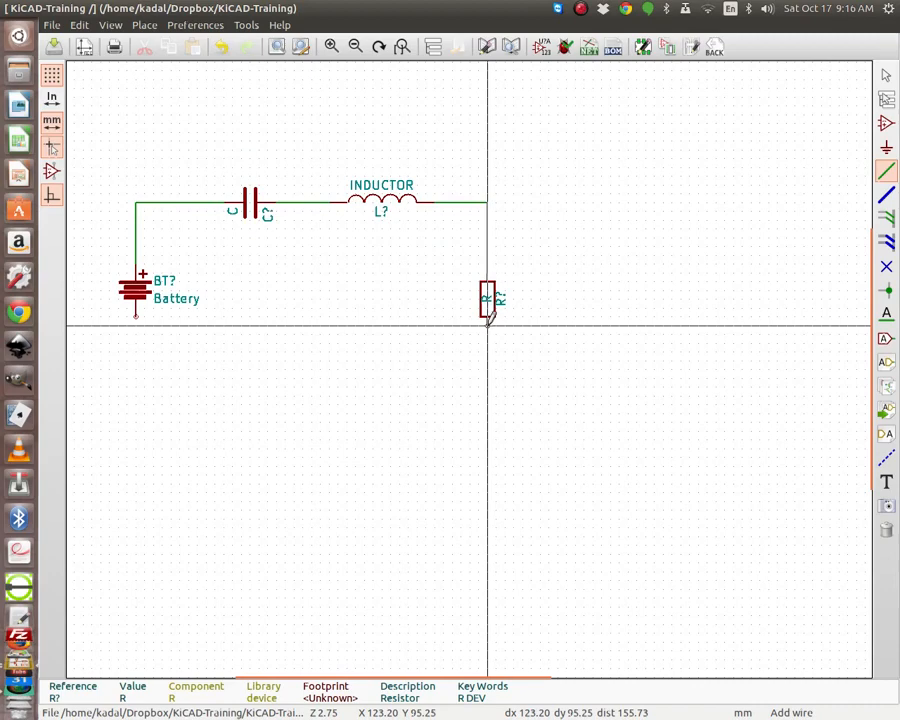
{"action": "left_click", "coordinate": [487, 412]}
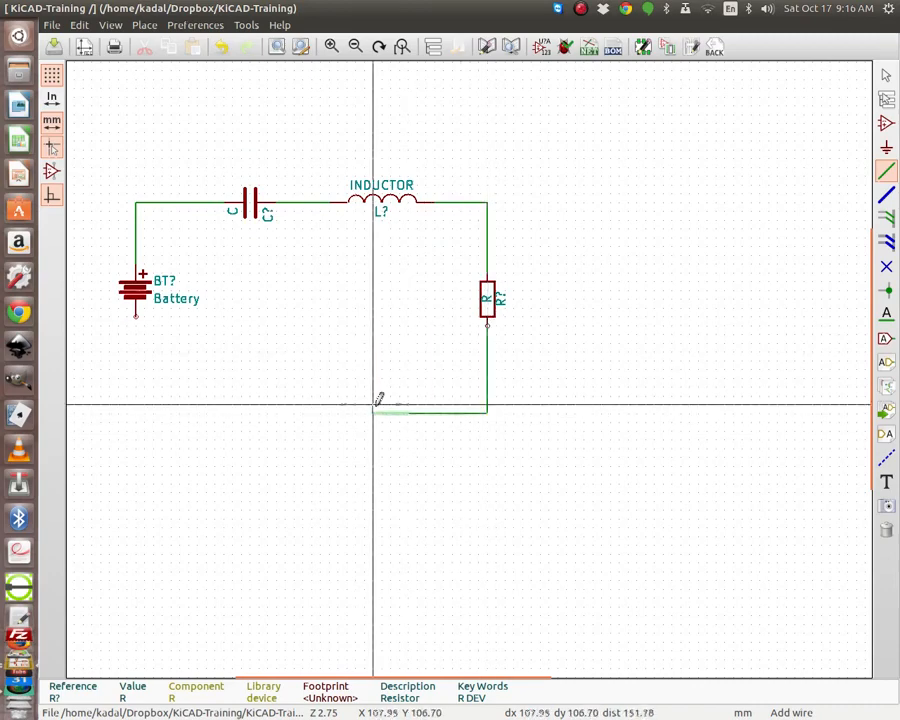
{"action": "left_click", "coordinate": [136, 316]}
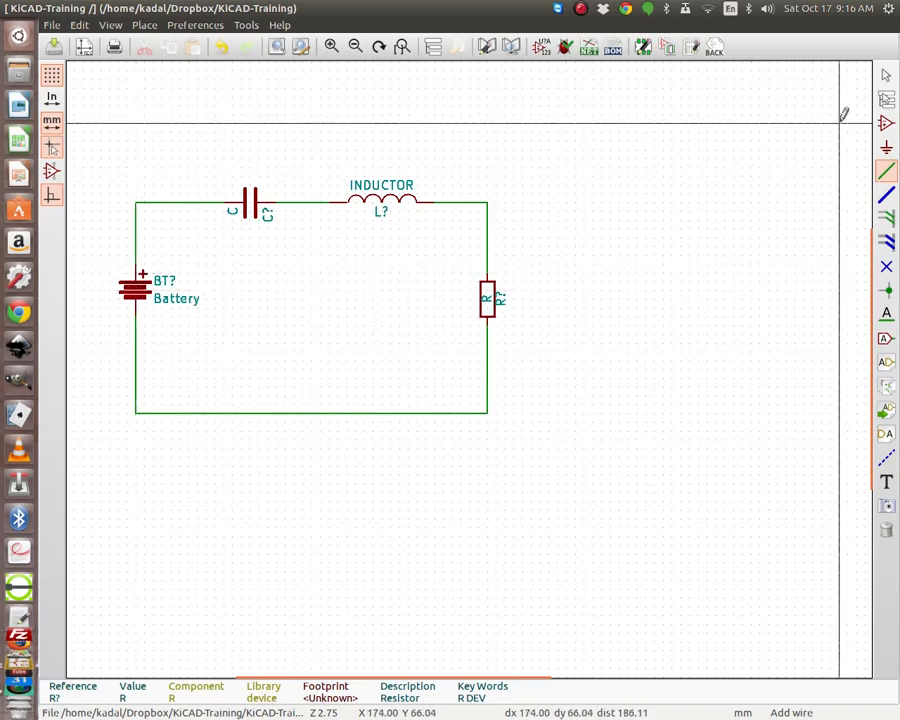
Place a GND power symbol from the power library below the circuit's lower wire at about X 97.8, Y 111.8 mm.
{"action": "left_click", "coordinate": [886, 148]}
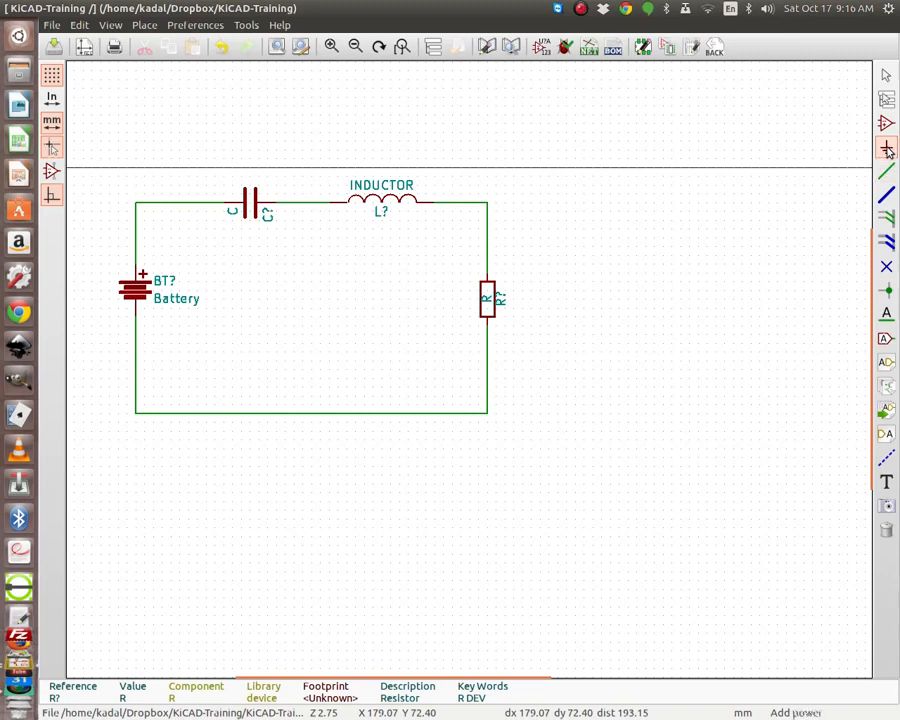
{"action": "left_click", "coordinate": [337, 475]}
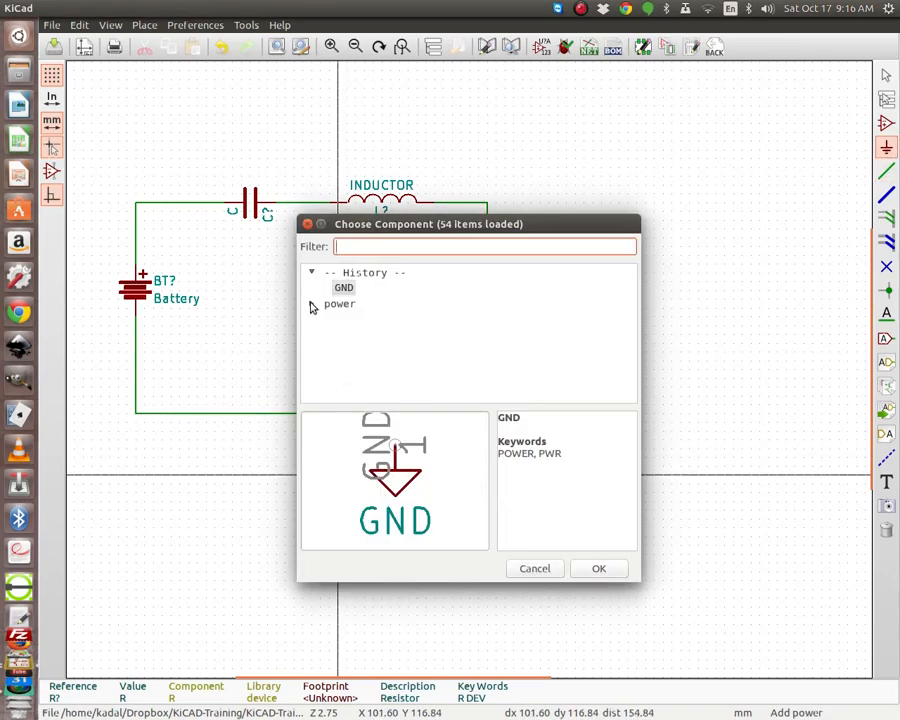
{"action": "left_click", "coordinate": [343, 288]}
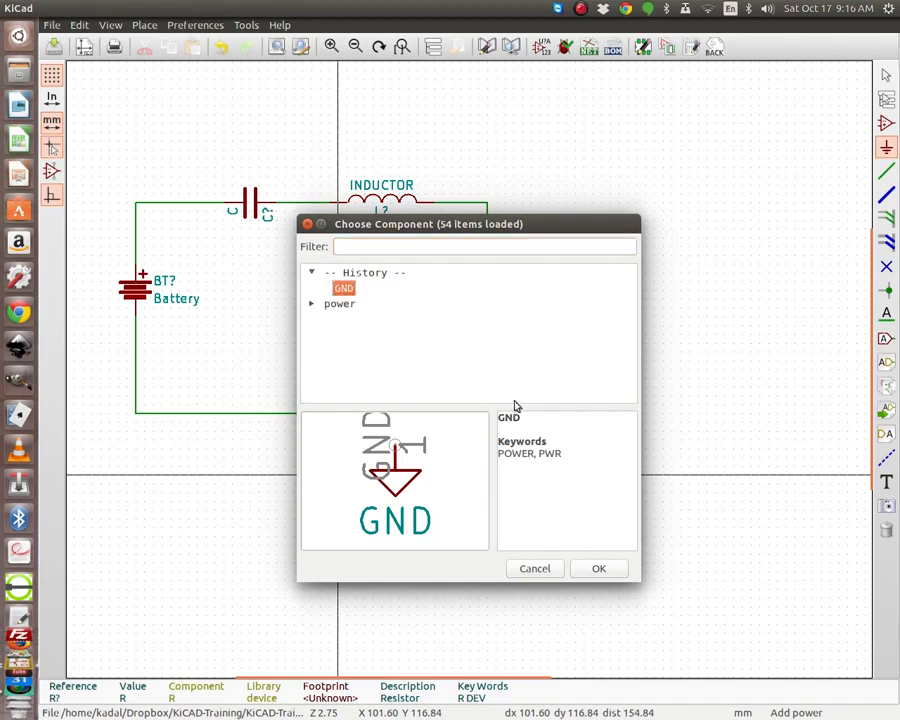
{"action": "left_click", "coordinate": [311, 305]}
{"action": "scroll", "coordinate": [400, 326], "scroll_direction": "down", "scroll_amount": 10}
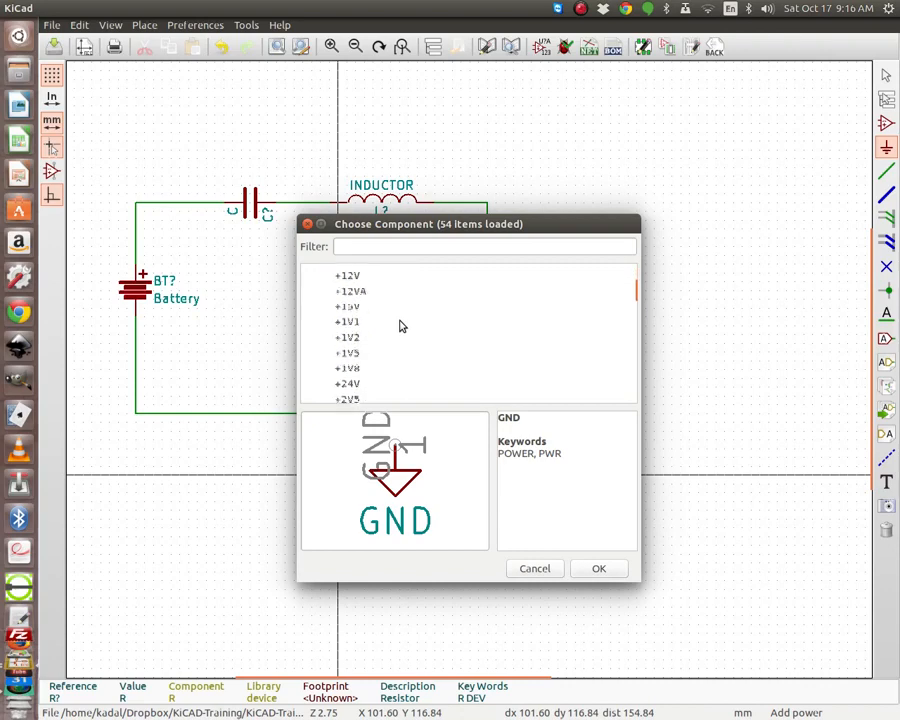
{"action": "scroll", "coordinate": [400, 326], "scroll_direction": "down", "scroll_amount": 3}
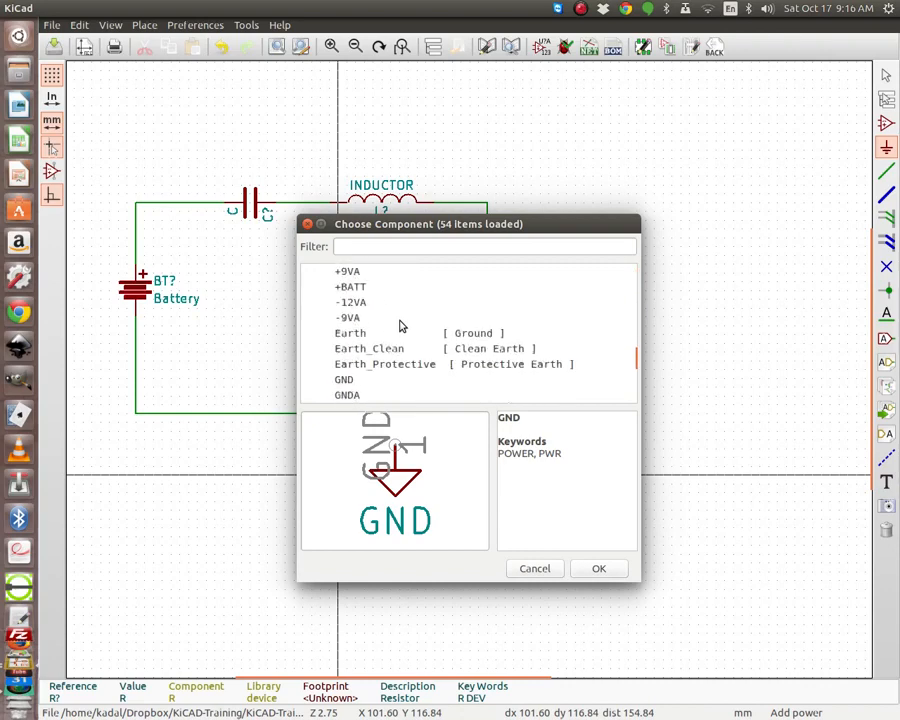
{"action": "left_click", "coordinate": [345, 380]}
{"action": "left_click", "coordinate": [598, 567]}
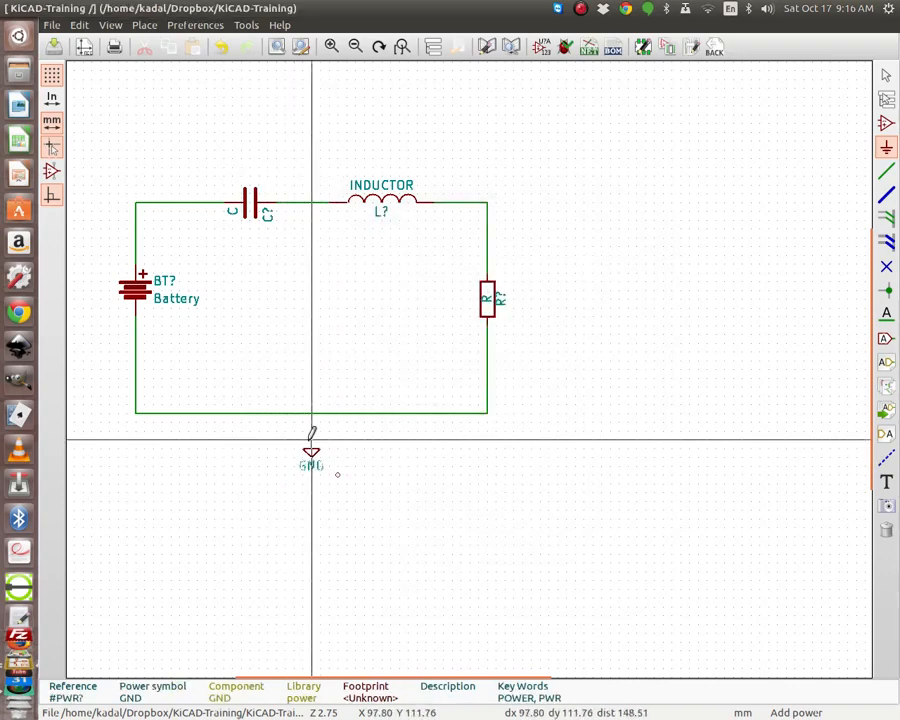
{"action": "left_click", "coordinate": [311, 440]}
Wire the GND symbol's pin straight up to the circuit's lower wire, joining it with a junction.
{"action": "scroll", "coordinate": [335, 434], "scroll_direction": "up", "scroll_amount": 1}
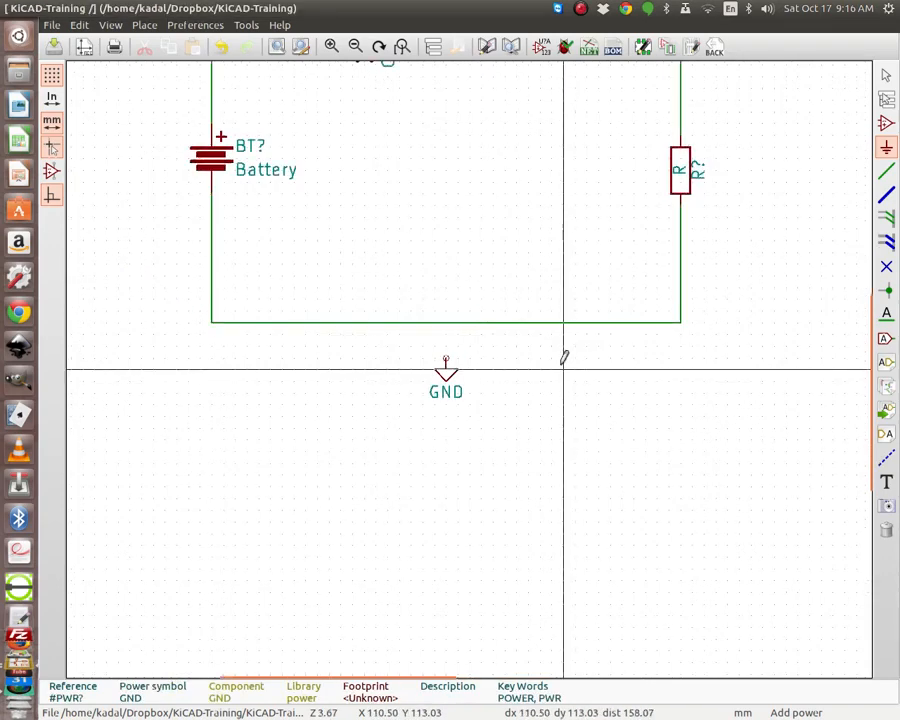
{"action": "scroll", "coordinate": [564, 362], "scroll_direction": "up", "scroll_amount": 1}
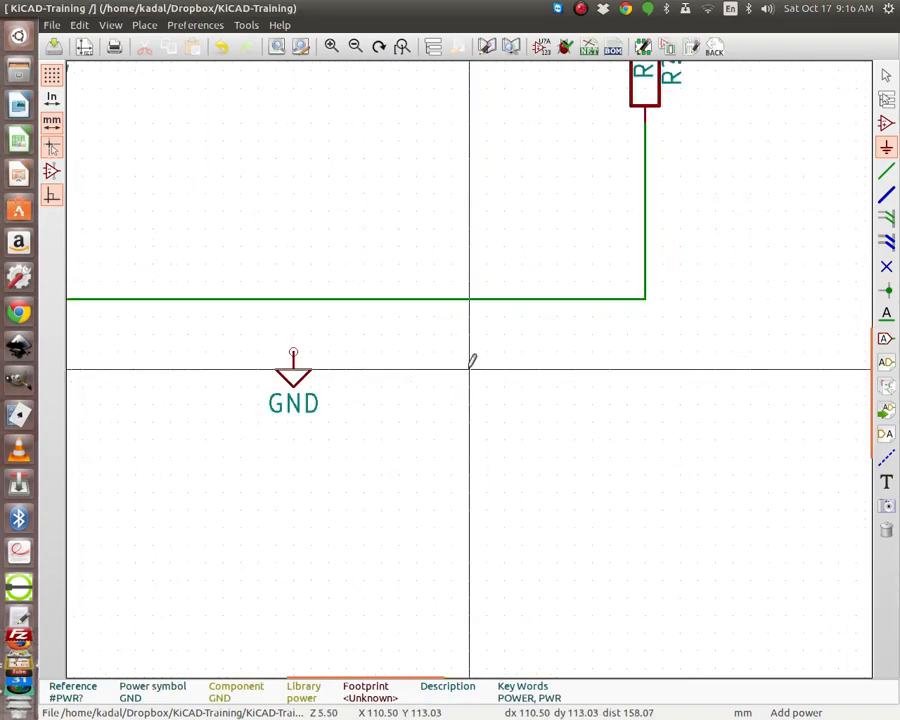
{"action": "left_click", "coordinate": [886, 172]}
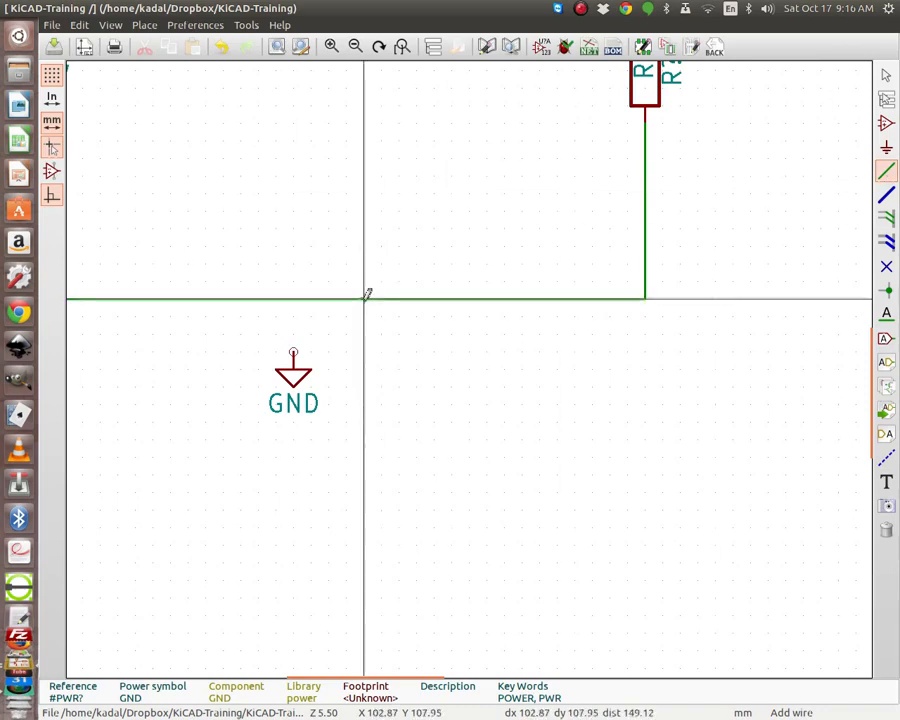
{"action": "left_click", "coordinate": [294, 350]}
{"action": "left_click", "coordinate": [293, 299]}
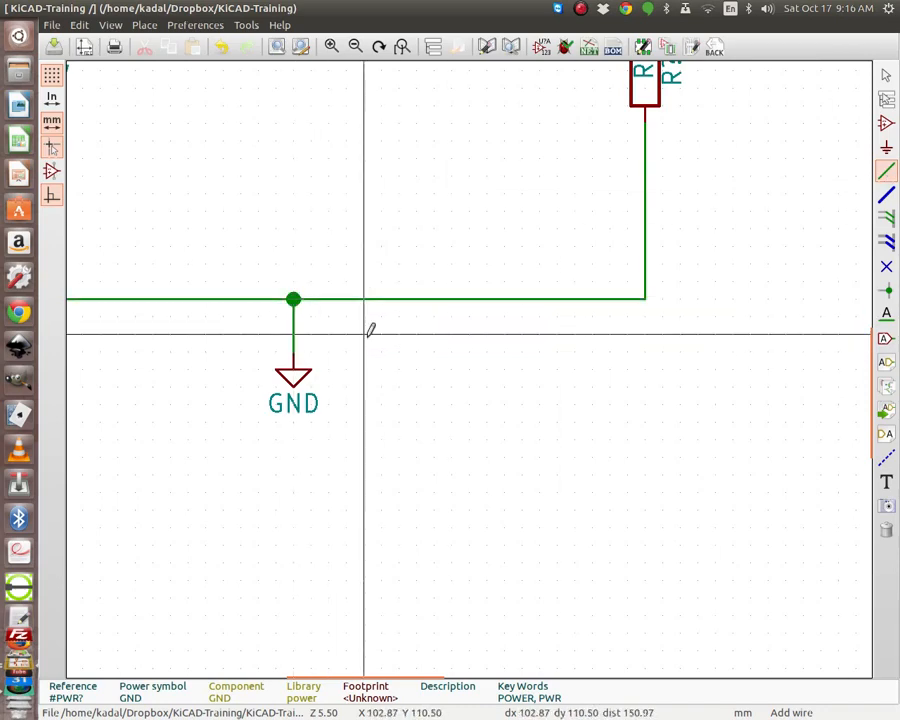
Open the page settings and choose the A4 210x297mm paper size for the sheet.
{"action": "scroll", "coordinate": [370, 330], "scroll_direction": "down", "scroll_amount": 3}
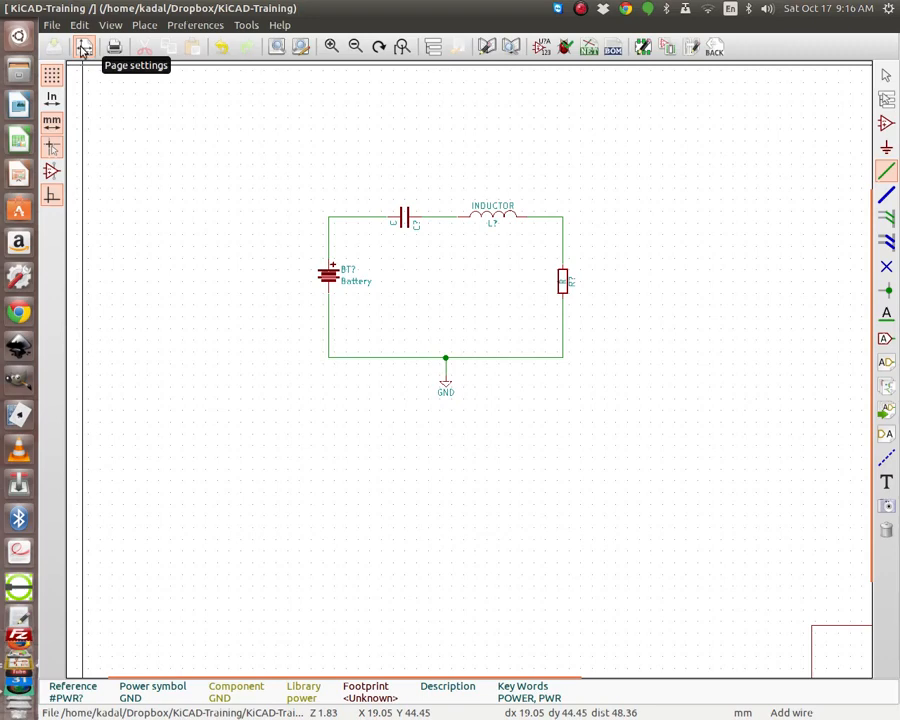
{"action": "left_click", "coordinate": [84, 49]}
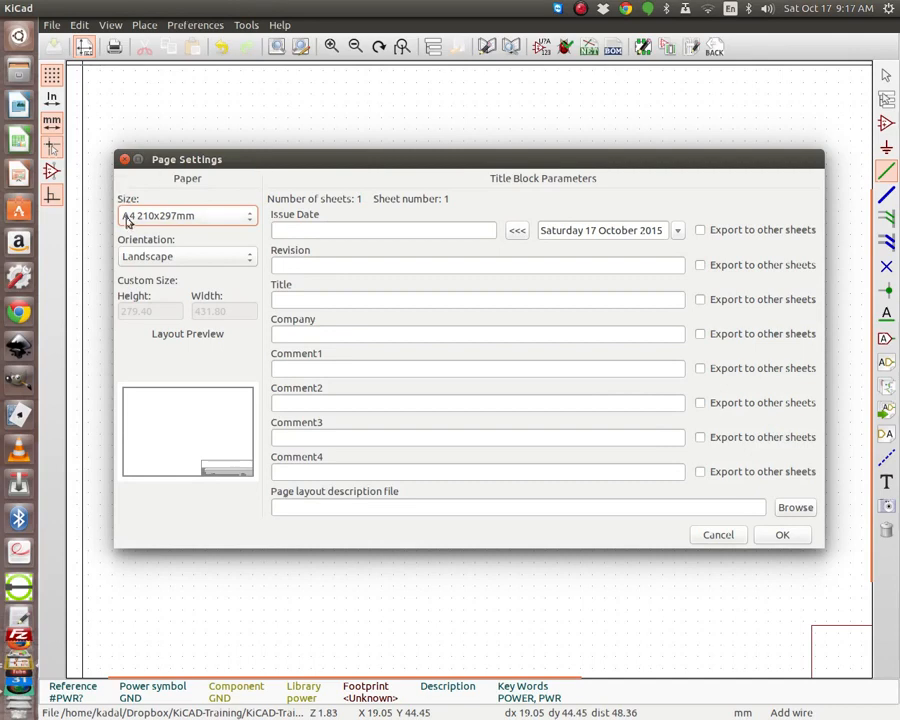
{"action": "left_click", "coordinate": [252, 218]}
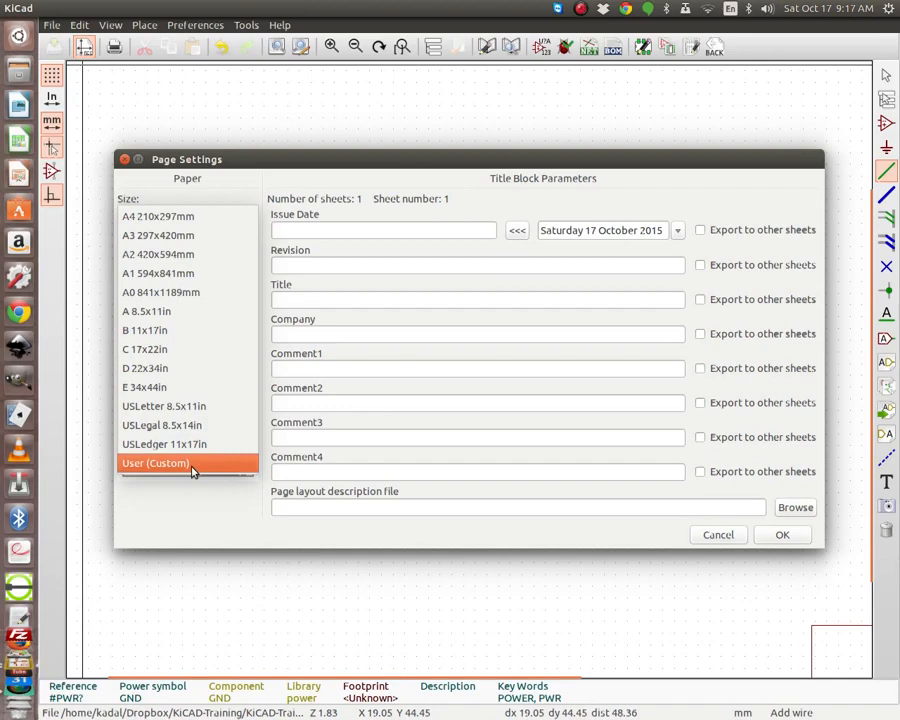
{"action": "left_click", "coordinate": [180, 220]}
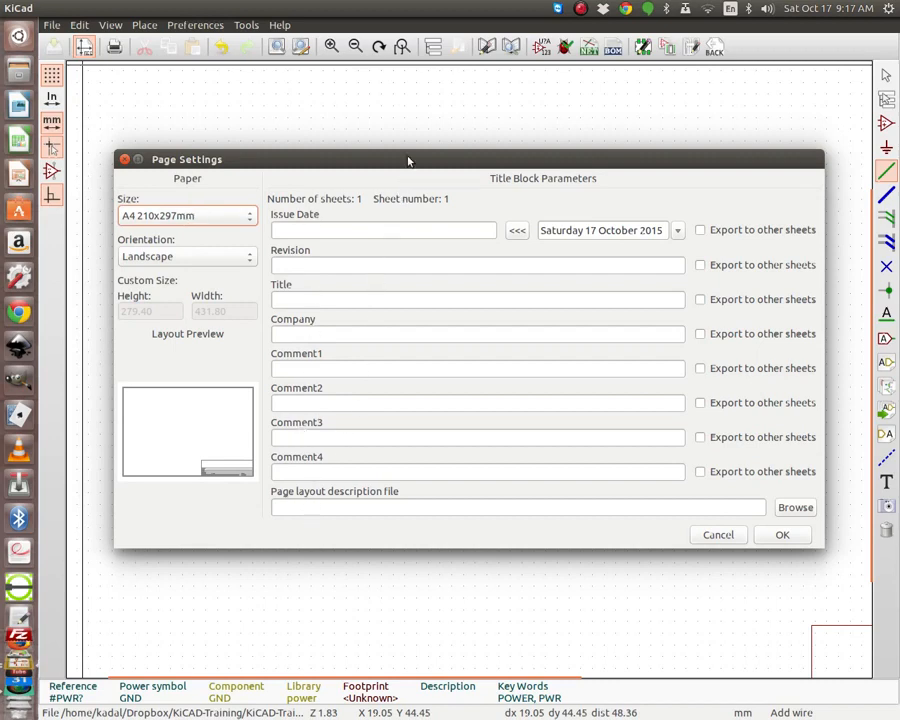
Set the title block's issue date to 12.10.2015 and its revision to 1.0.
{"action": "left_click_drag", "start_coordinate": [407, 155], "coordinate": [404, 120]}
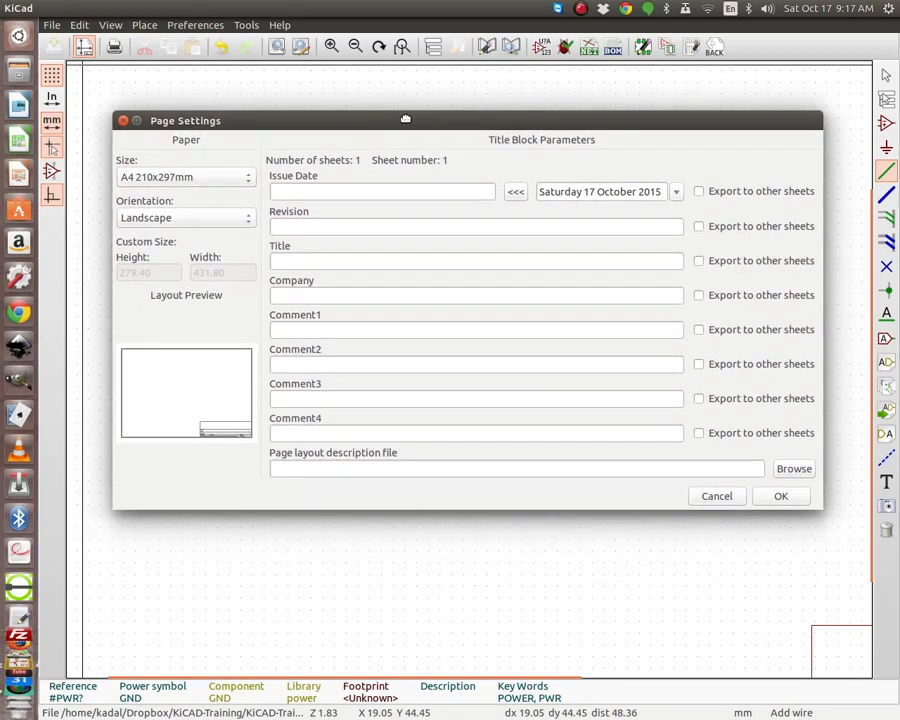
{"action": "left_click", "coordinate": [355, 190]}
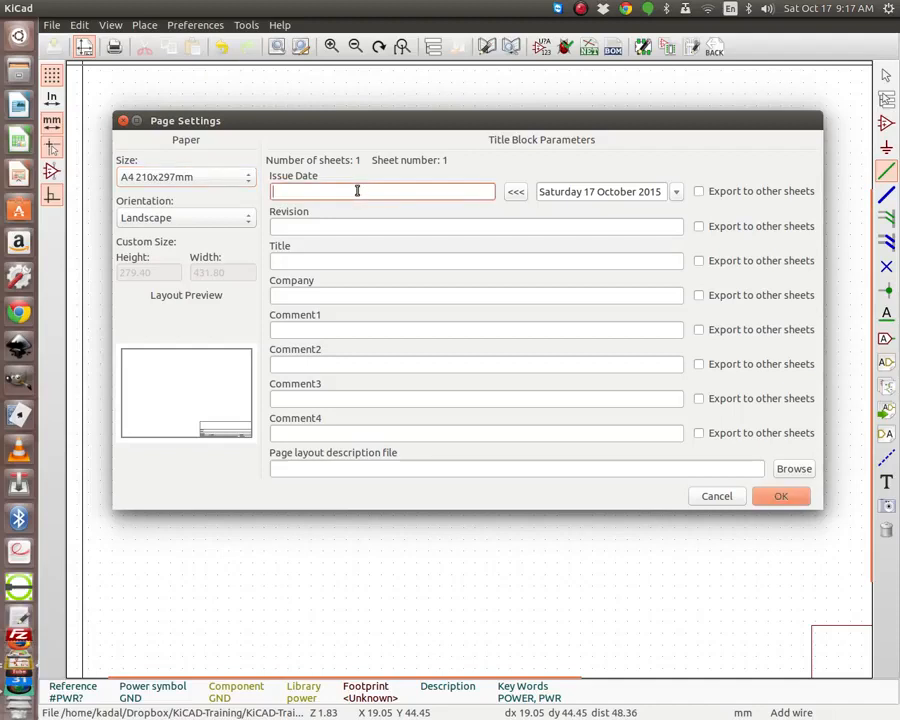
{"action": "type", "text": "12.10.2015"}
{"action": "left_click", "coordinate": [334, 227]}
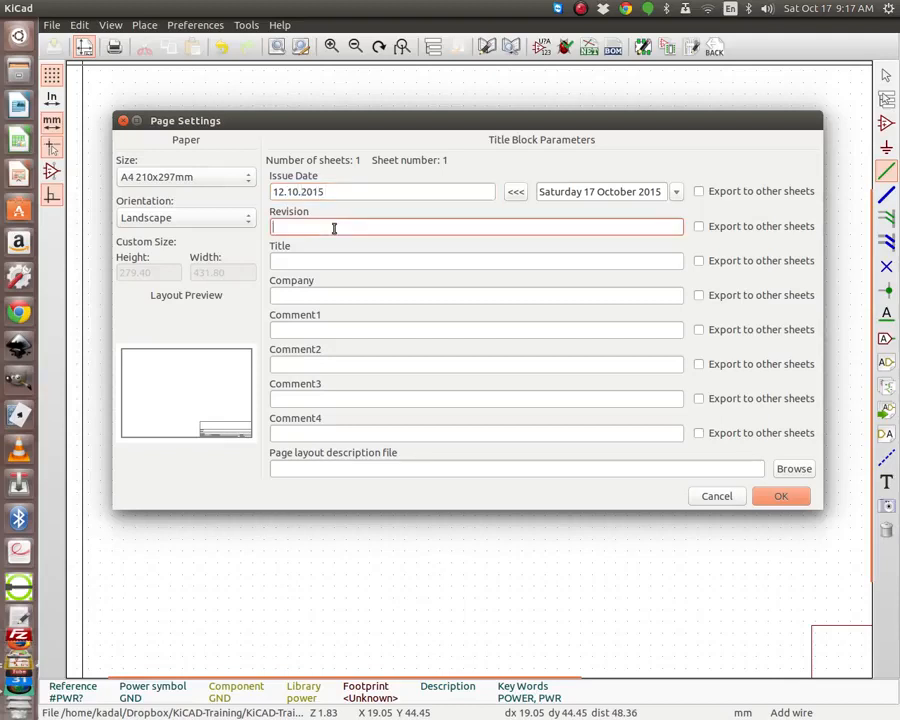
{"action": "type", "text": "1.0"}
Fill in the title block's title as "Training Session" and the company as "Solank Power System".
{"action": "left_click", "coordinate": [333, 263]}
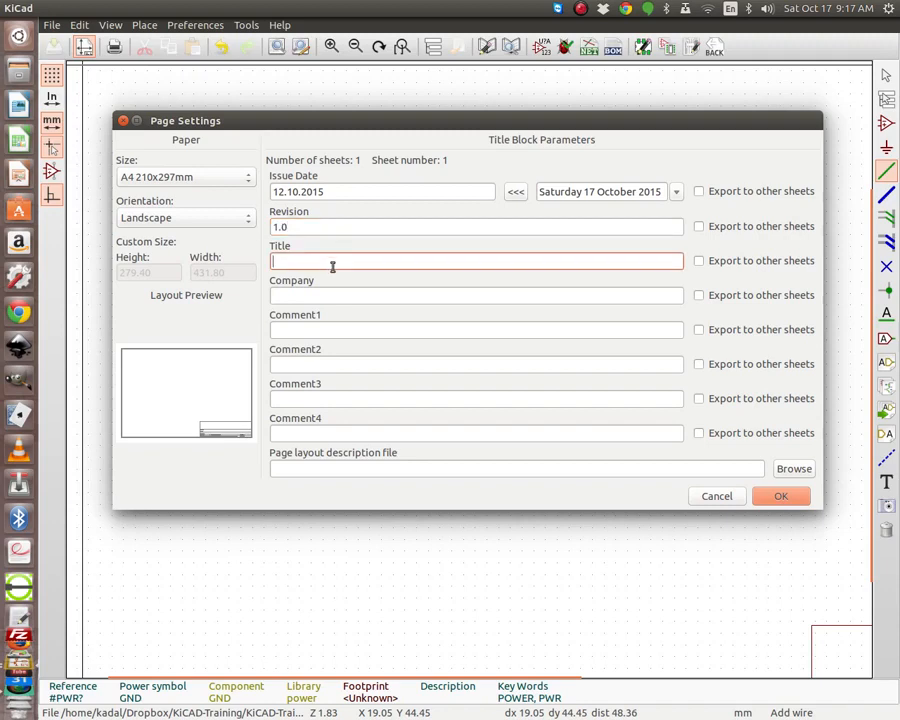
{"action": "type", "text": "Training Session"}
{"action": "left_click", "coordinate": [352, 295]}
{"action": "type", "text": "S"}
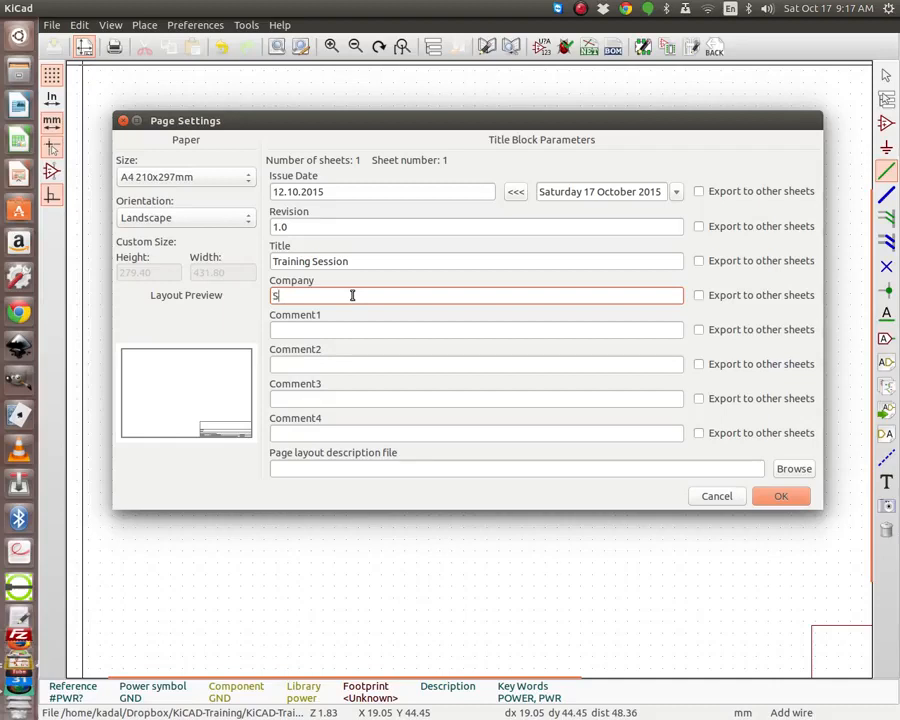
{"action": "type", "text": "olank Power System"}
Enter "This is a schematic drawn for training" as Comment1 and apply the page settings.
{"action": "left_click", "coordinate": [335, 331]}
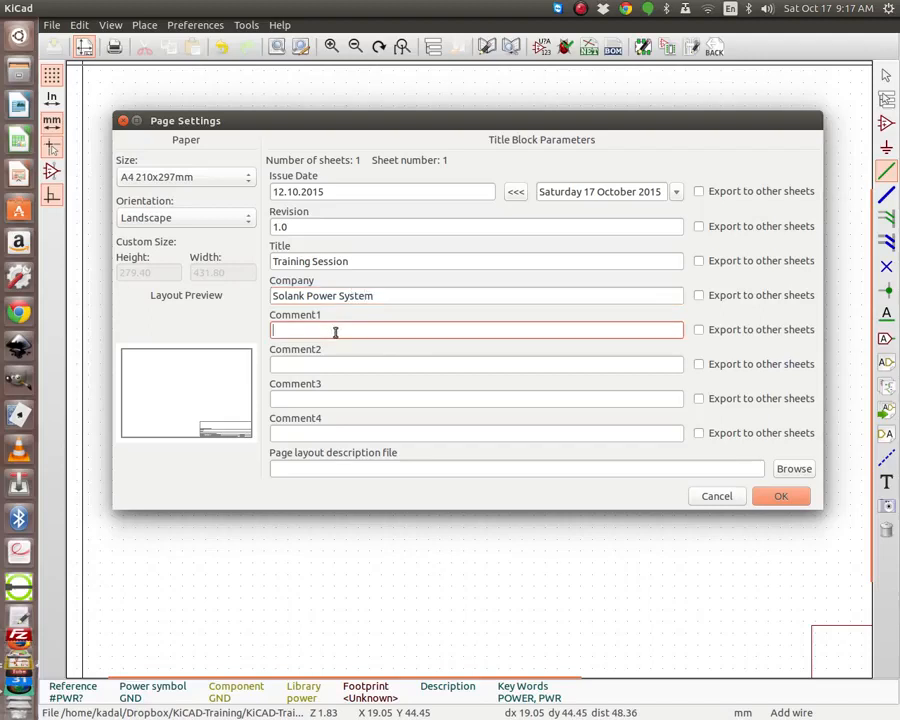
{"action": "type", "text": "This is a schematic drawn for"}
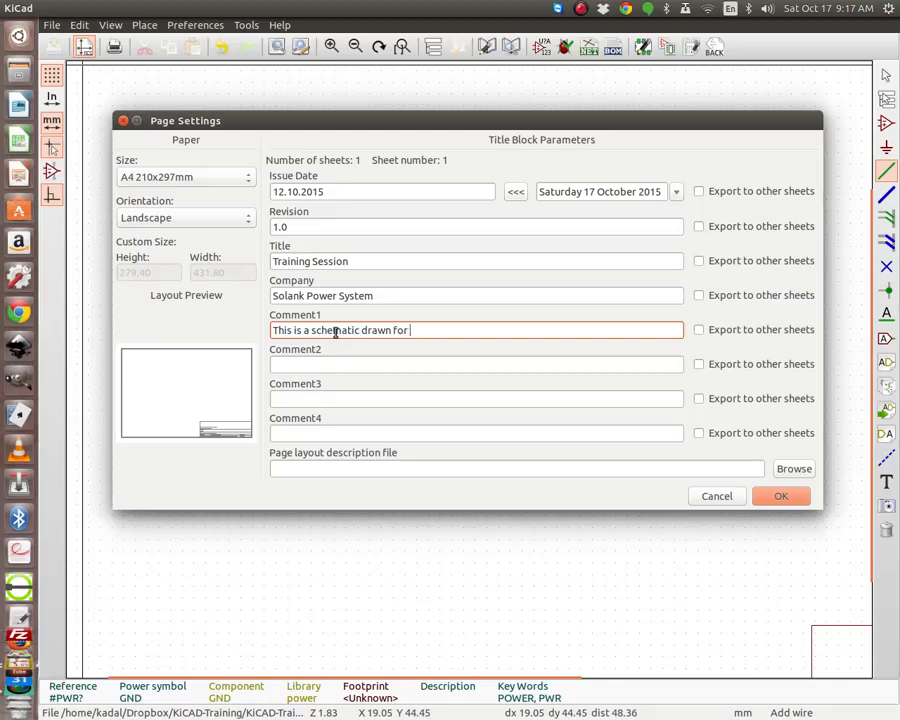
{"action": "type", "text": " trainign"}
{"action": "key", "text": "BackSpace"}
{"action": "key", "text": "BackSpace"}
{"action": "key", "text": "BackSpace"}
{"action": "type", "text": "ing"}
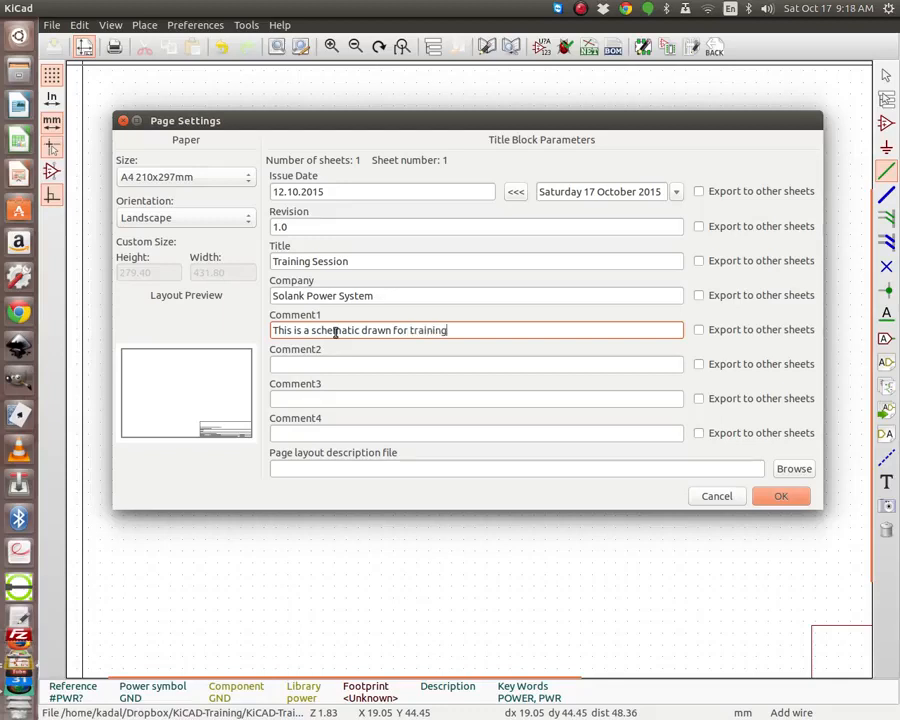
{"action": "left_click", "coordinate": [338, 470]}
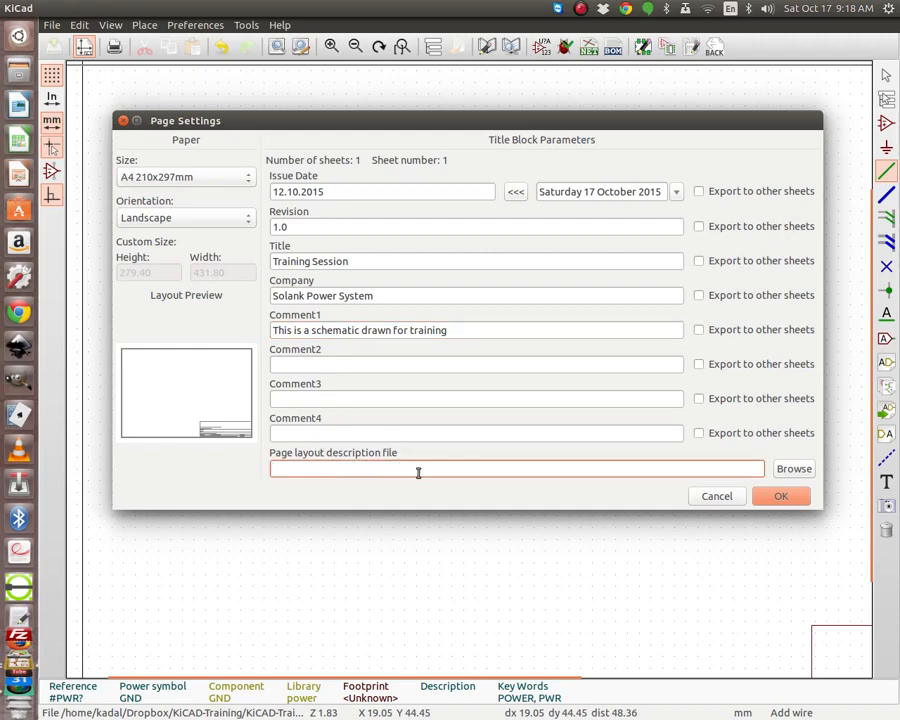
{"action": "left_click", "coordinate": [781, 497]}
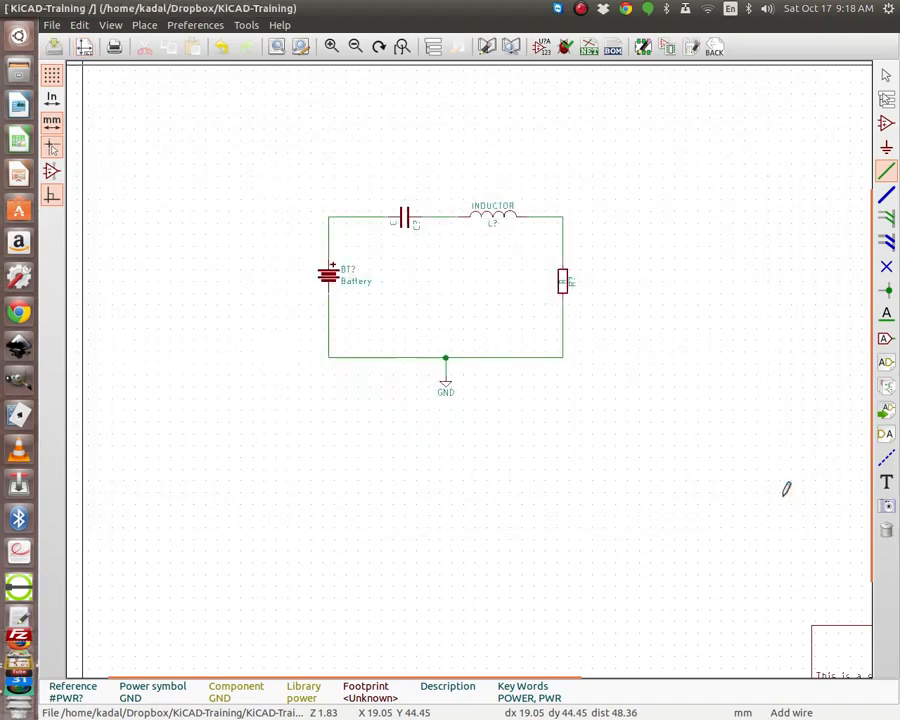
Examine the sheet's title block for the comment, company, title, paper size, date and revision entries.
{"action": "scroll", "coordinate": [770, 494], "scroll_direction": "down", "scroll_amount": 2}
{"action": "scroll", "coordinate": [621, 505], "scroll_direction": "up", "scroll_amount": 1}
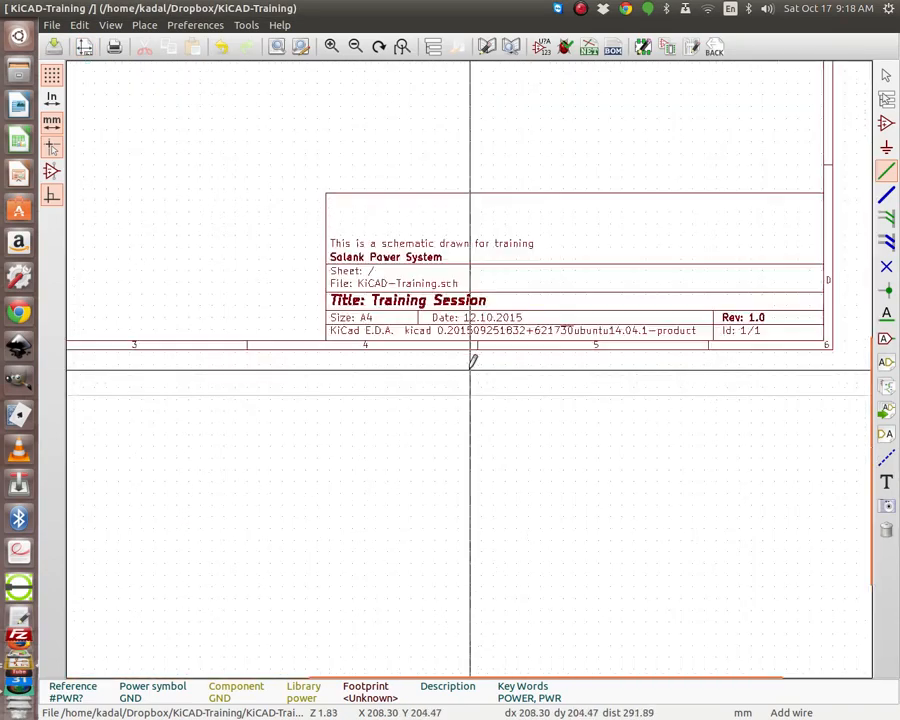
{"action": "scroll", "coordinate": [446, 301], "scroll_direction": "up", "scroll_amount": 1}
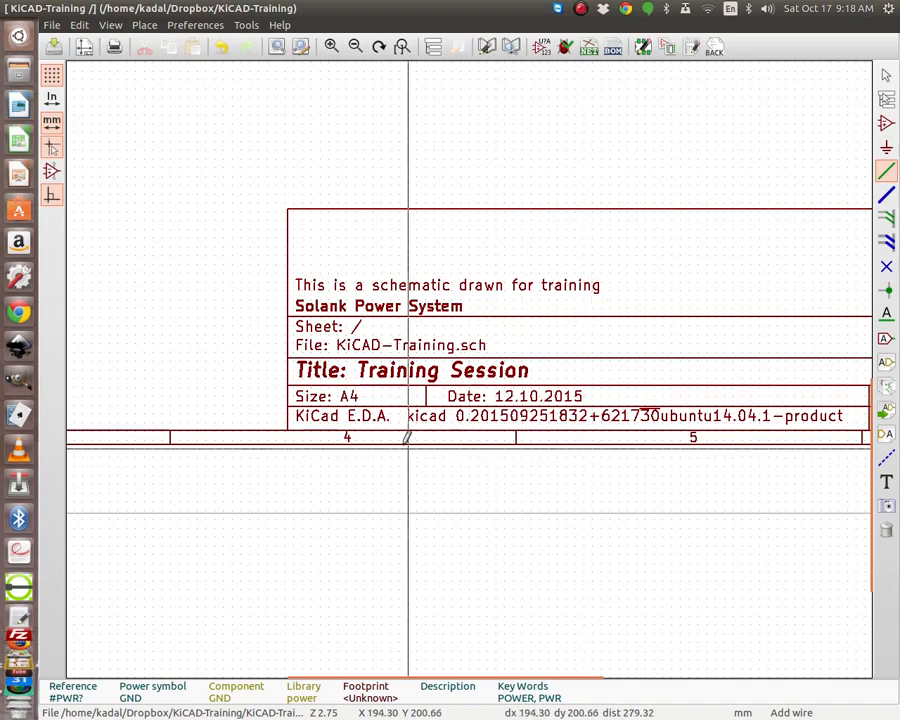
{"action": "scroll", "coordinate": [795, 437], "scroll_direction": "down", "scroll_amount": 1}
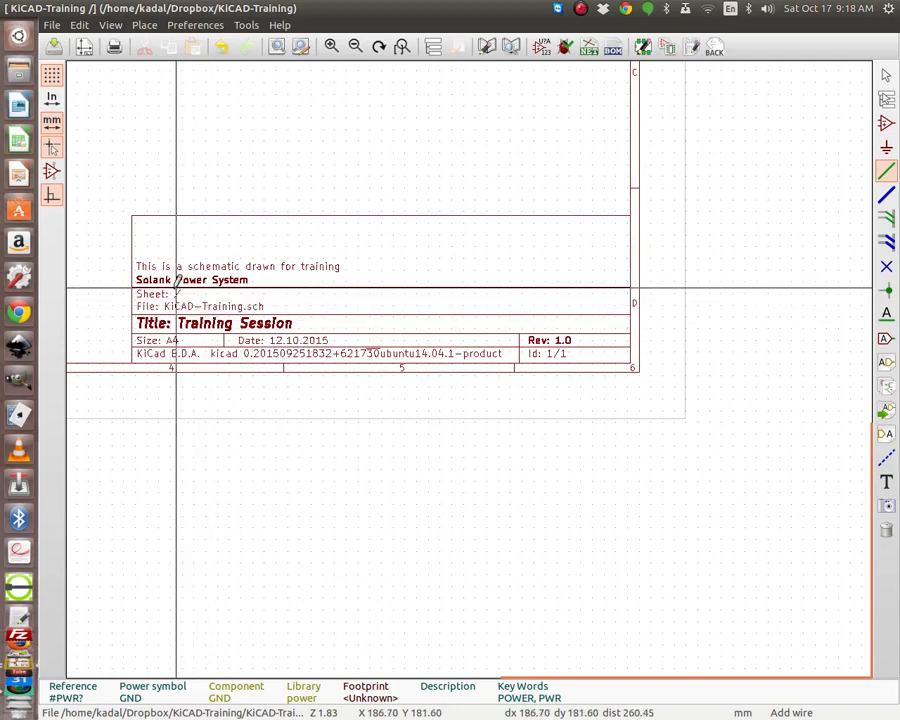
{"action": "scroll", "coordinate": [176, 300], "scroll_direction": "down", "scroll_amount": 1}
{"action": "scroll", "coordinate": [447, 362], "scroll_direction": "down", "scroll_amount": 1}
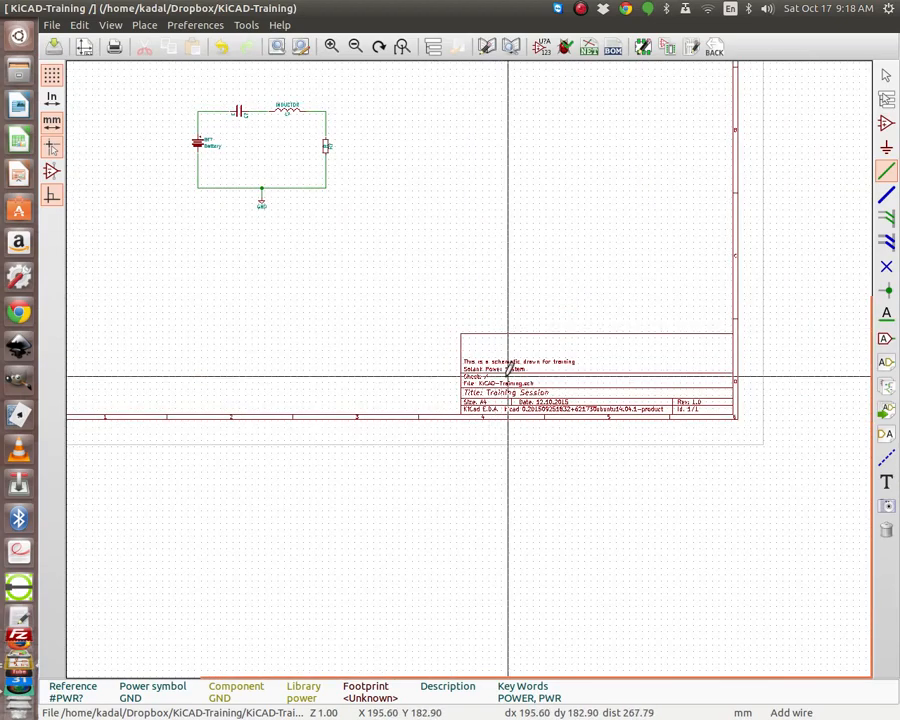
{"action": "scroll", "coordinate": [504, 381], "scroll_direction": "up", "scroll_amount": 1}
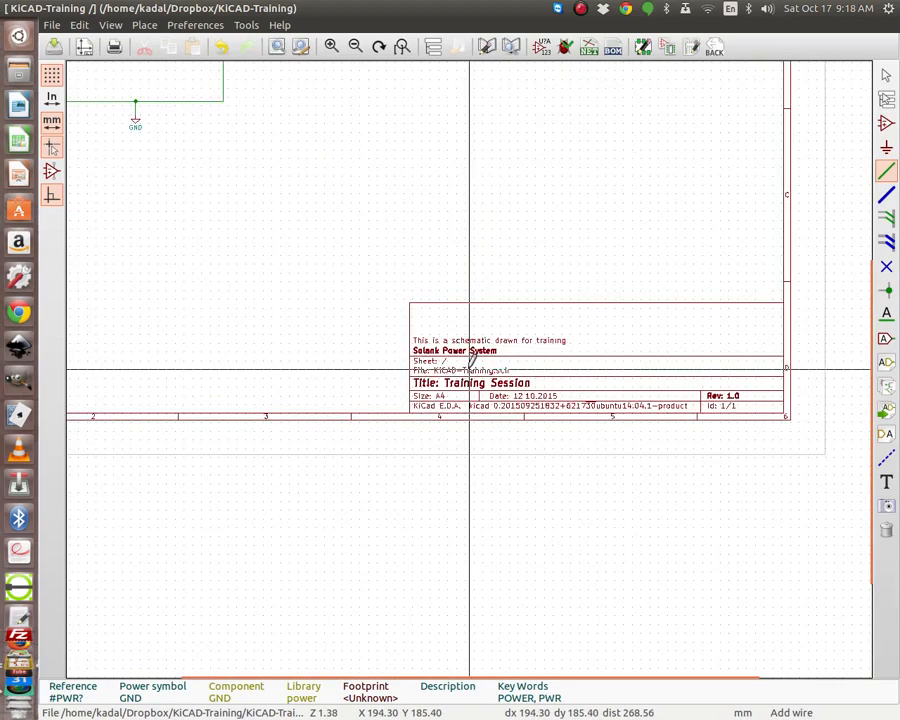
{"action": "scroll", "coordinate": [469, 370], "scroll_direction": "up", "scroll_amount": 1}
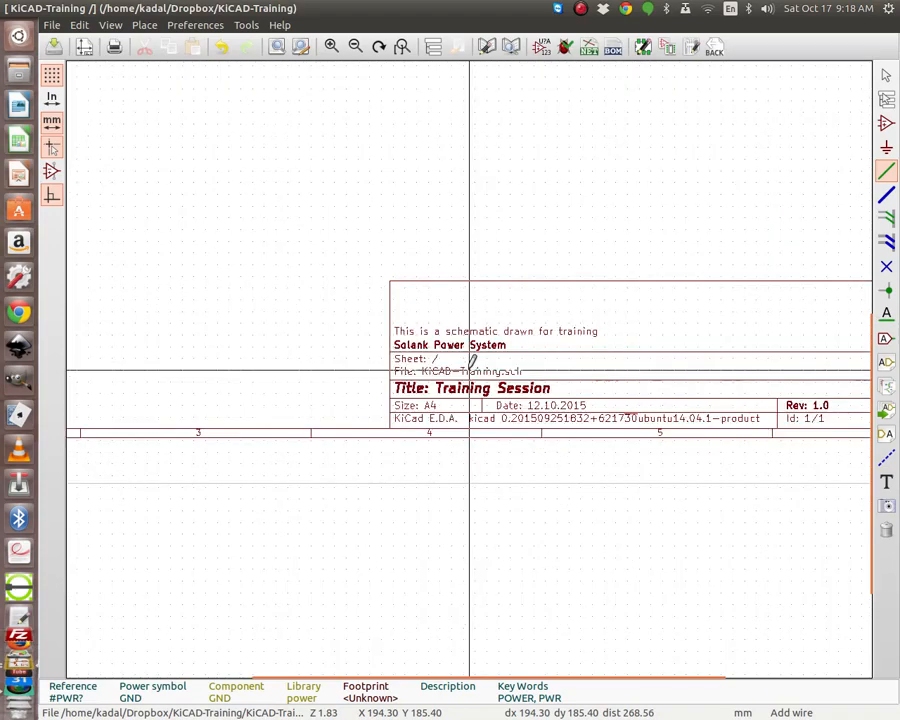
{"action": "scroll", "coordinate": [469, 368], "scroll_direction": "down", "scroll_amount": 2}
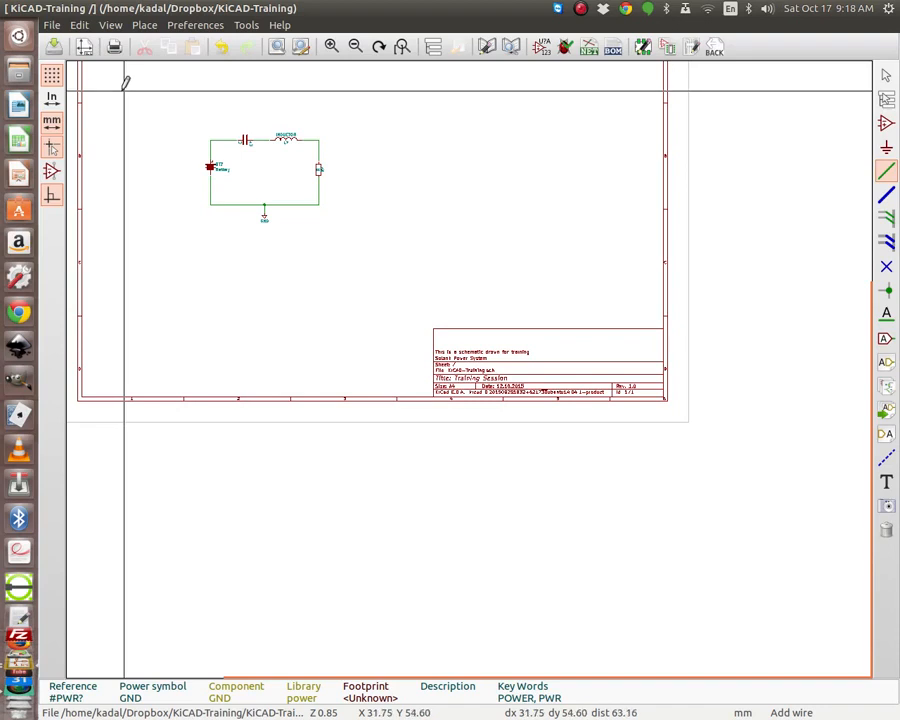
Search the schematic for the whole word "r" and inspect the resistor in the circuit.
{"action": "left_click", "coordinate": [279, 50]}
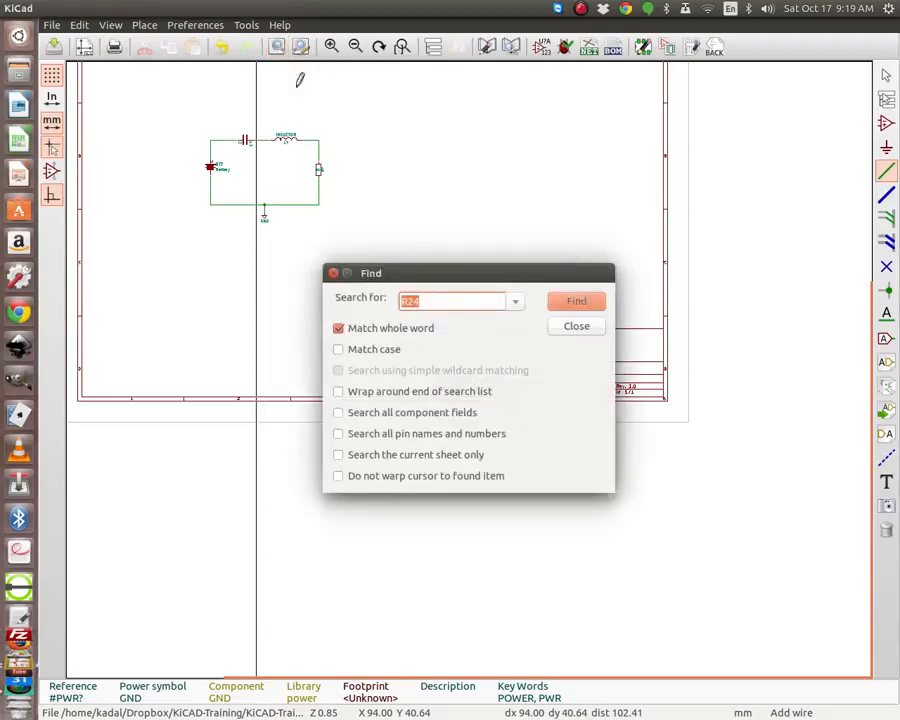
{"action": "left_click", "coordinate": [431, 300]}
{"action": "key", "text": "BackSpace"}
{"action": "key", "text": "BackSpace"}
{"action": "key", "text": "BackSpace"}
{"action": "type", "text": "r"}
{"action": "left_click", "coordinate": [577, 301]}
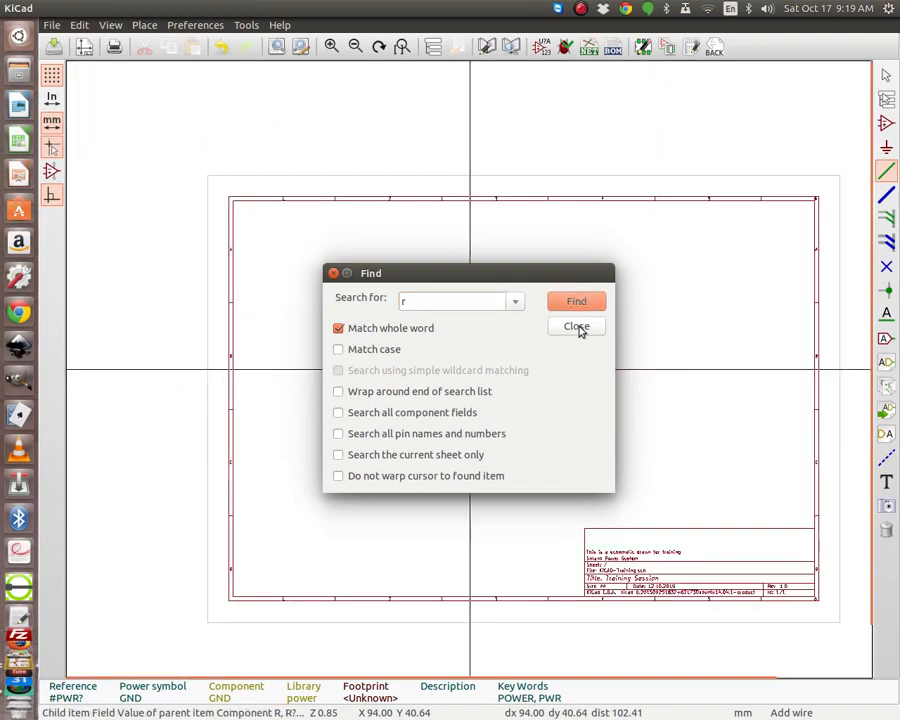
{"action": "left_click", "coordinate": [576, 328]}
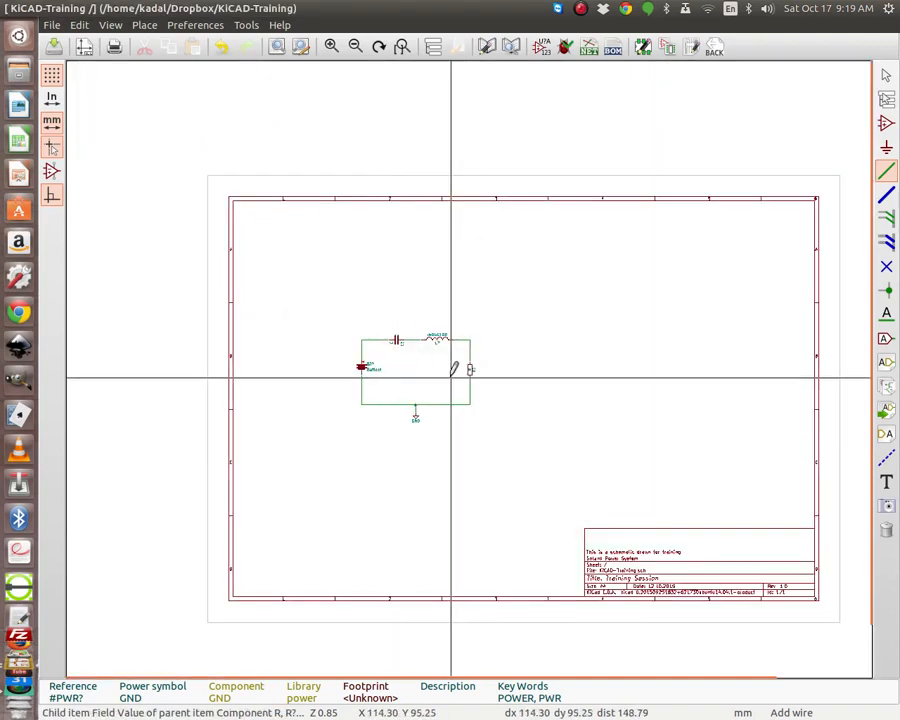
{"action": "scroll", "coordinate": [471, 366], "scroll_direction": "up", "scroll_amount": 5}
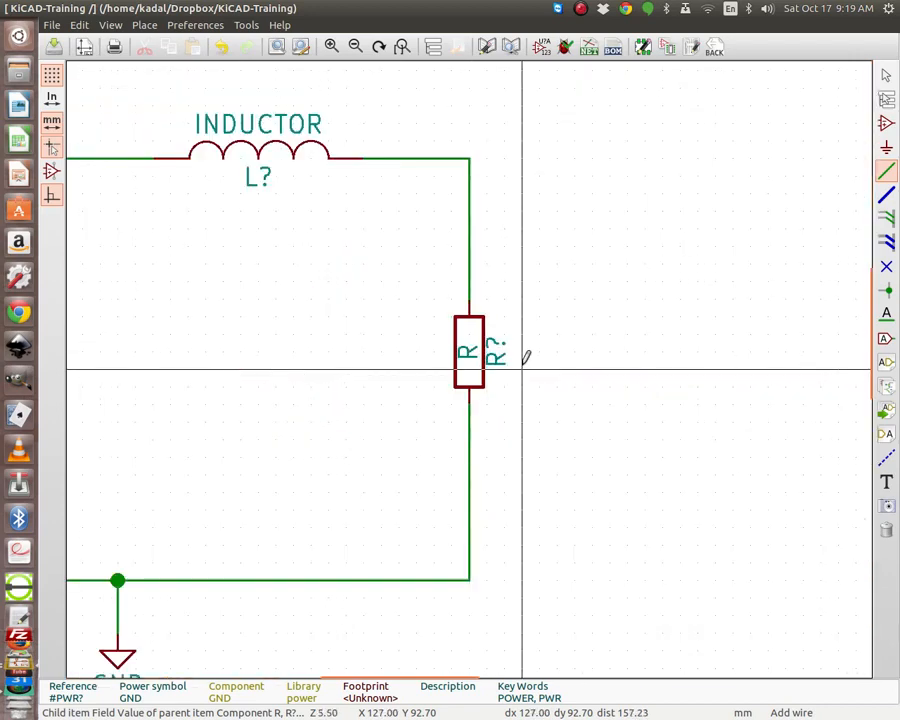
{"action": "scroll", "coordinate": [521, 370], "scroll_direction": "down", "scroll_amount": 4}
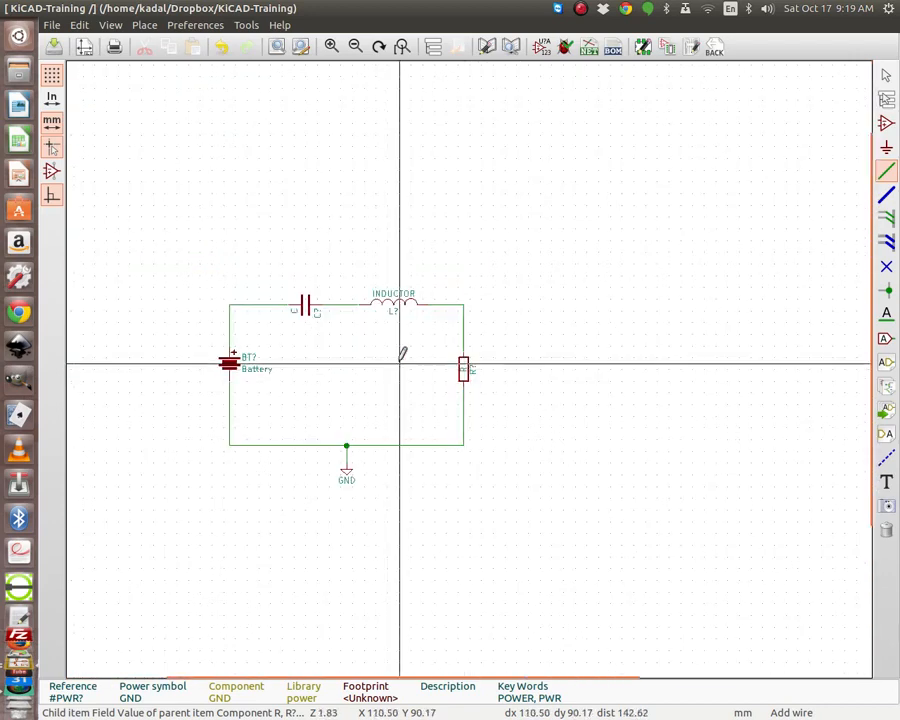
{"action": "scroll", "coordinate": [421, 323], "scroll_direction": "up", "scroll_amount": 1}
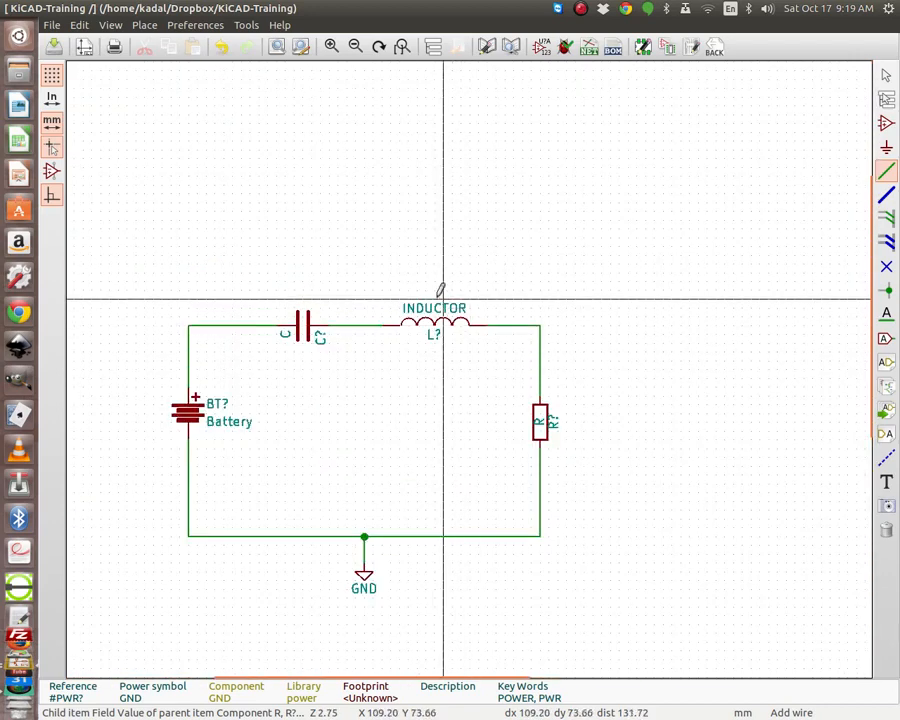
Search the schematic for the whole word "Battery" and close the search.
{"action": "left_click", "coordinate": [279, 48]}
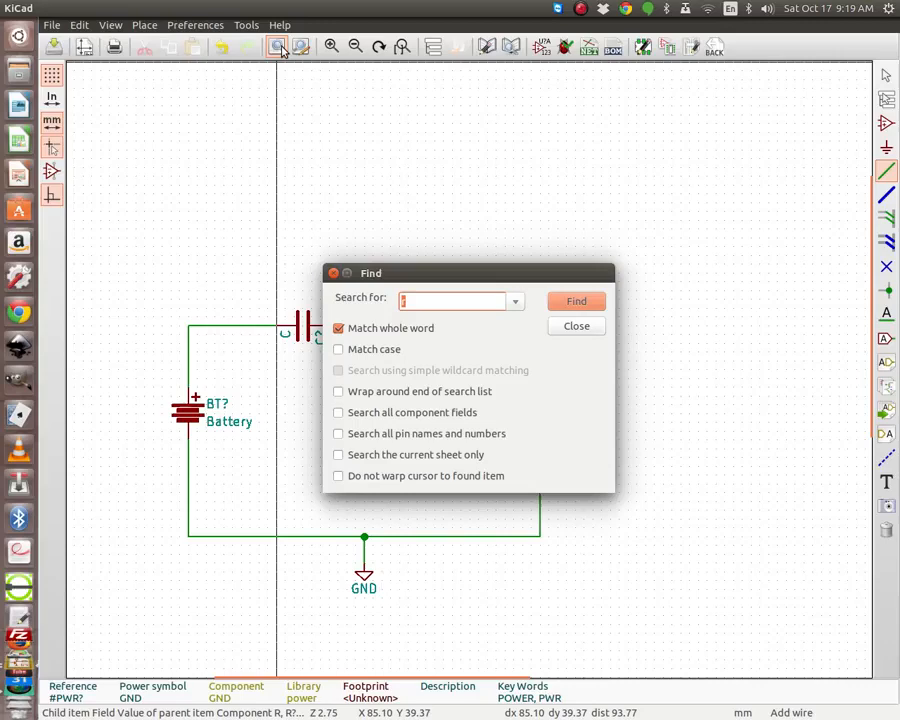
{"action": "type", "text": "bA"}
{"action": "key", "text": "BackSpace"}
{"action": "key", "text": "BackSpace"}
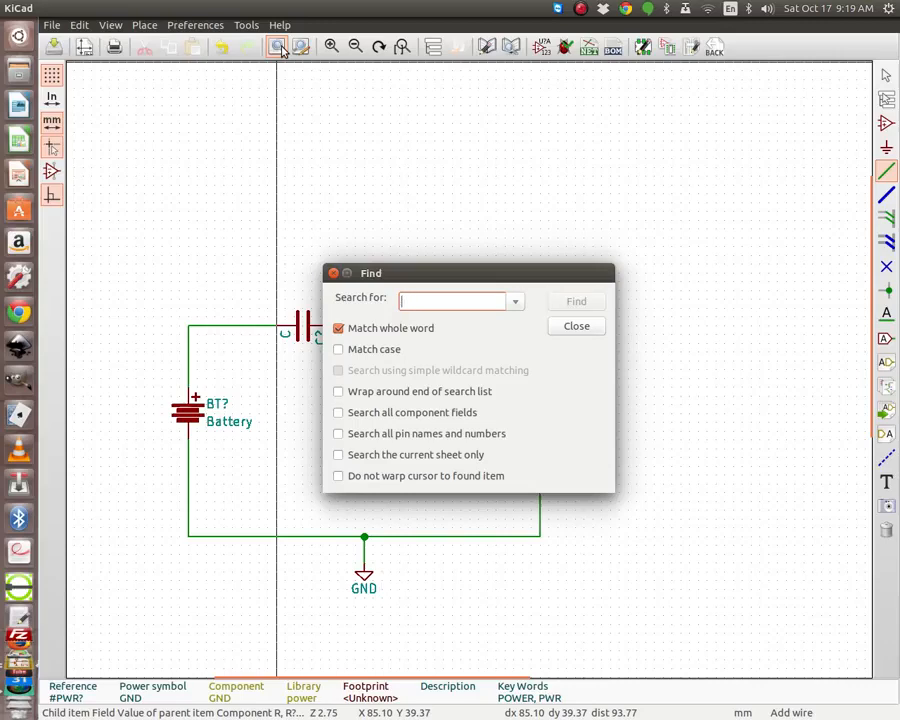
{"action": "type", "text": "Batter"}
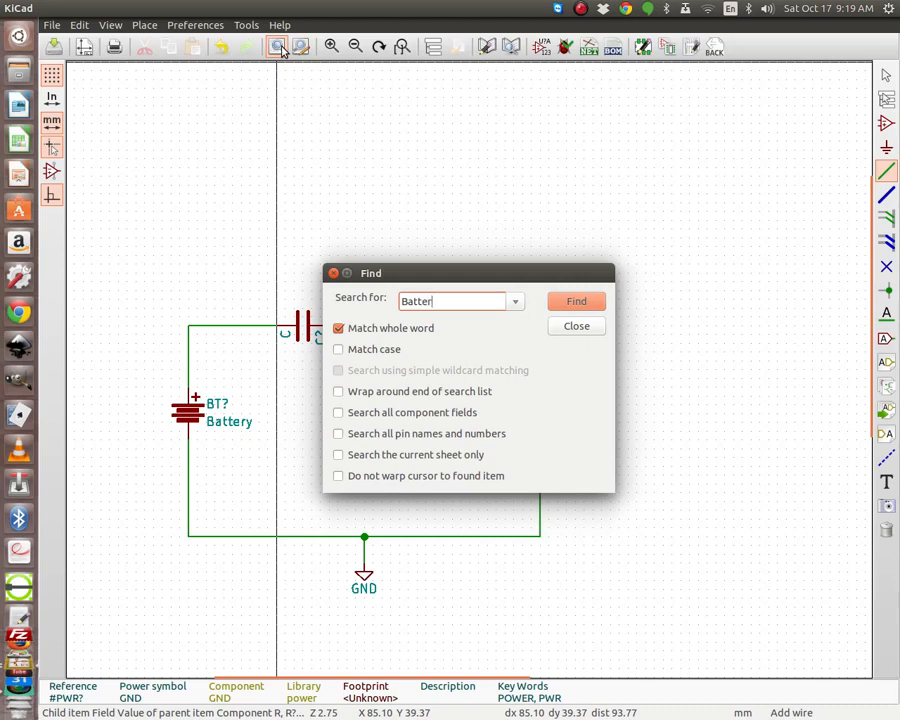
{"action": "type", "text": "y"}
{"action": "left_click", "coordinate": [577, 303]}
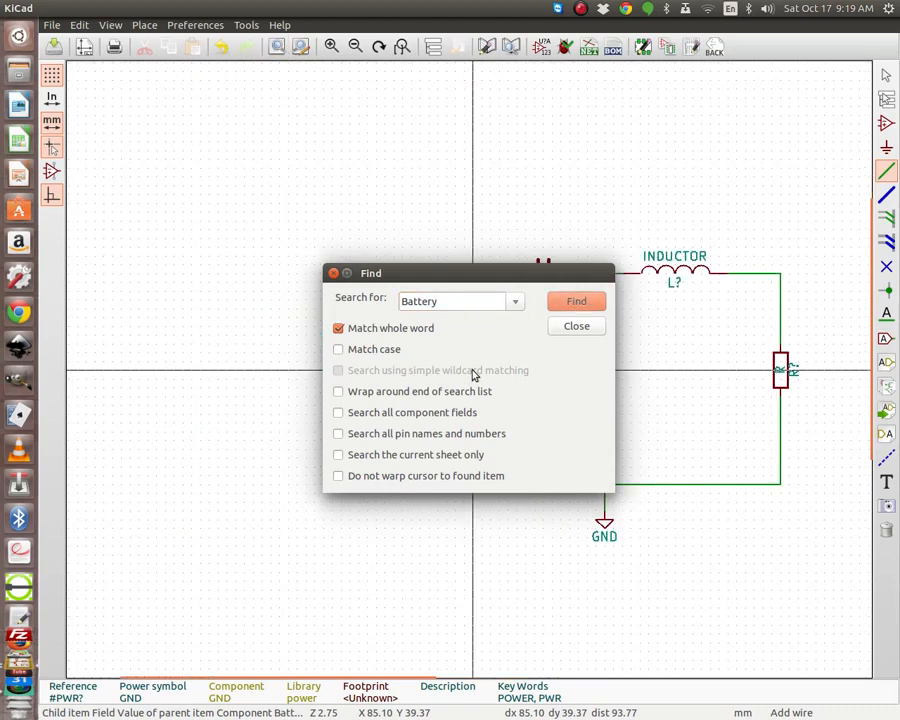
{"action": "left_click", "coordinate": [568, 327]}
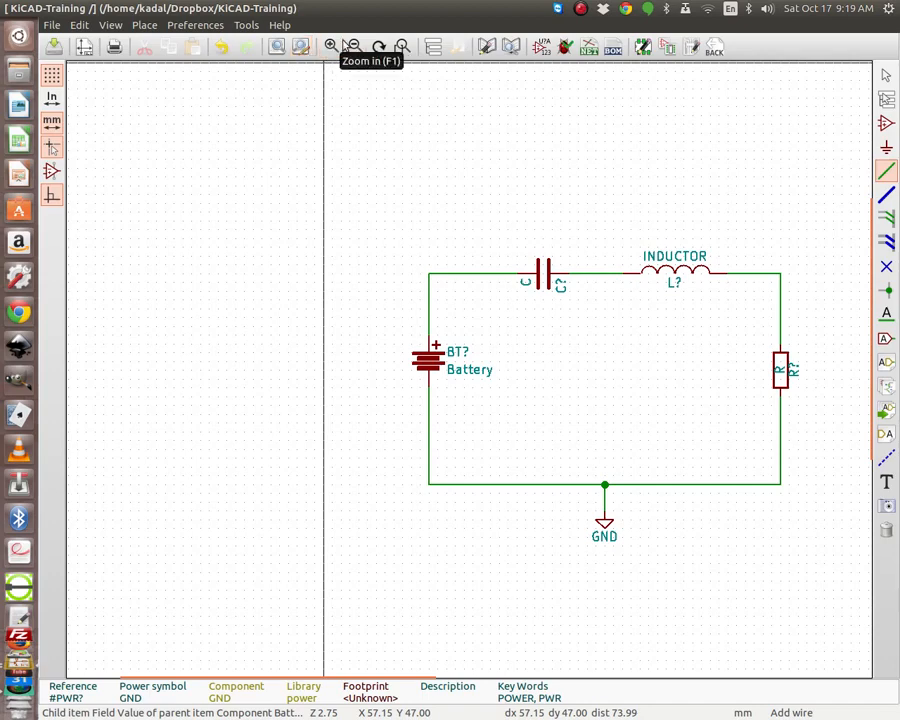
Annotate the unannotated components of the entire schematic, keeping existing annotation, sorted by X position and using the first free number.
{"action": "left_click", "coordinate": [402, 48]}
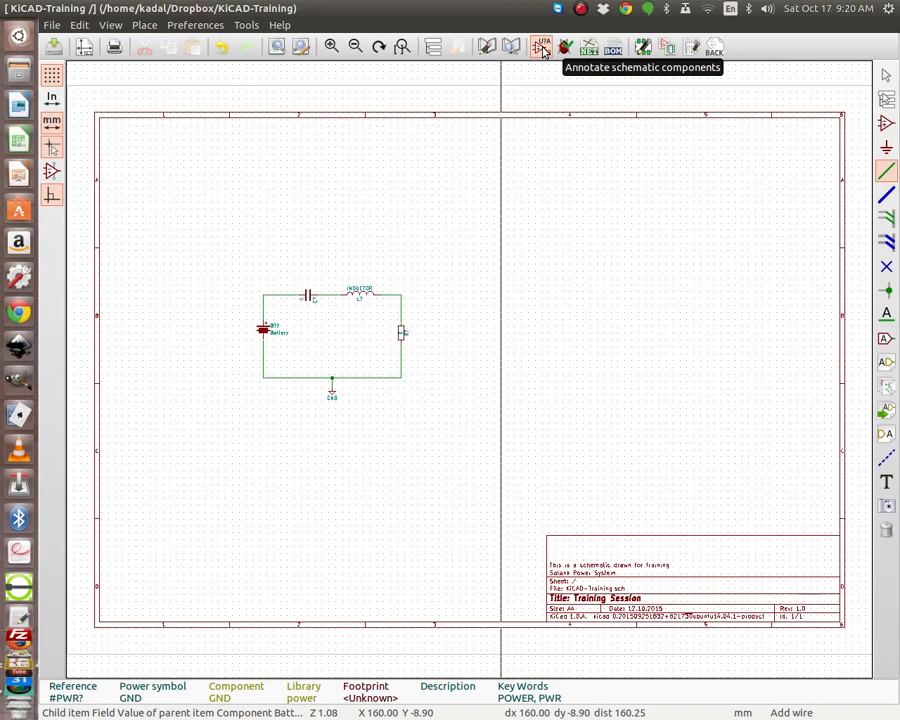
{"action": "scroll", "coordinate": [317, 335], "scroll_direction": "up", "scroll_amount": 1}
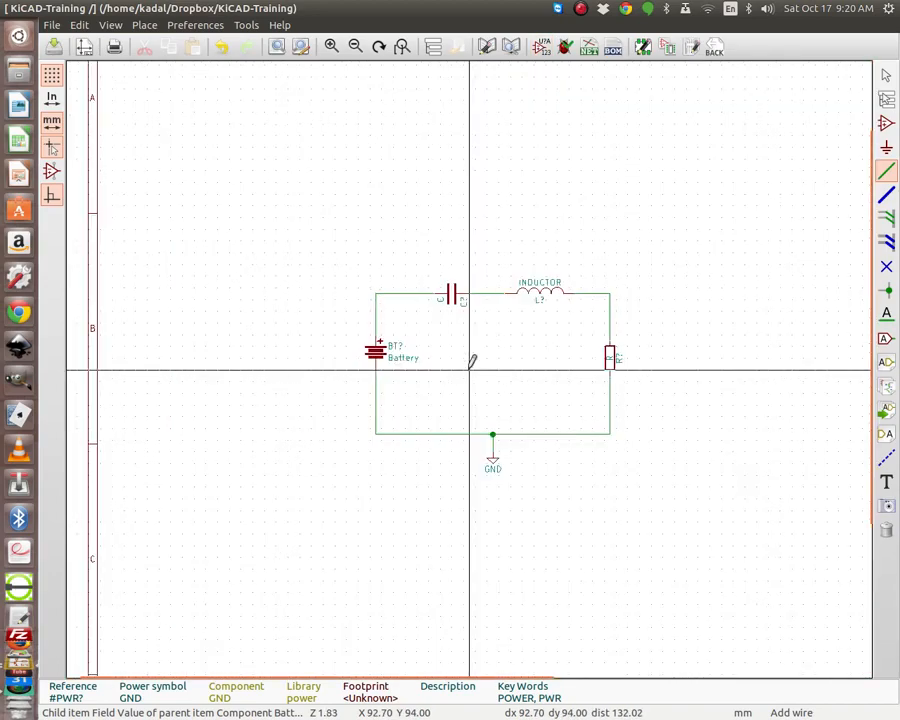
{"action": "scroll", "coordinate": [472, 361], "scroll_direction": "up", "scroll_amount": 2}
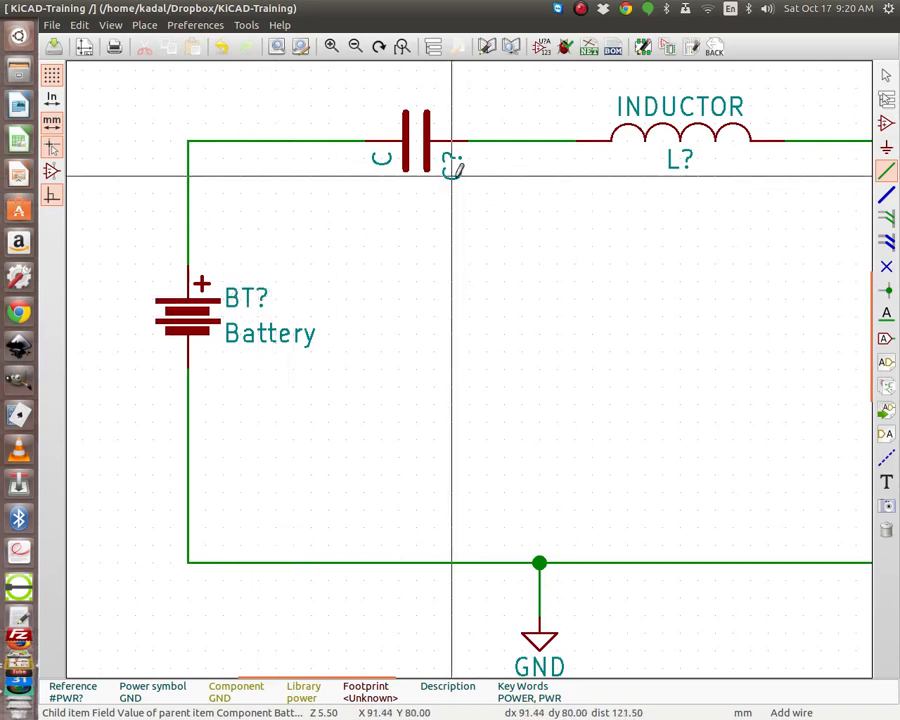
{"action": "scroll", "coordinate": [700, 262], "scroll_direction": "down", "scroll_amount": 1}
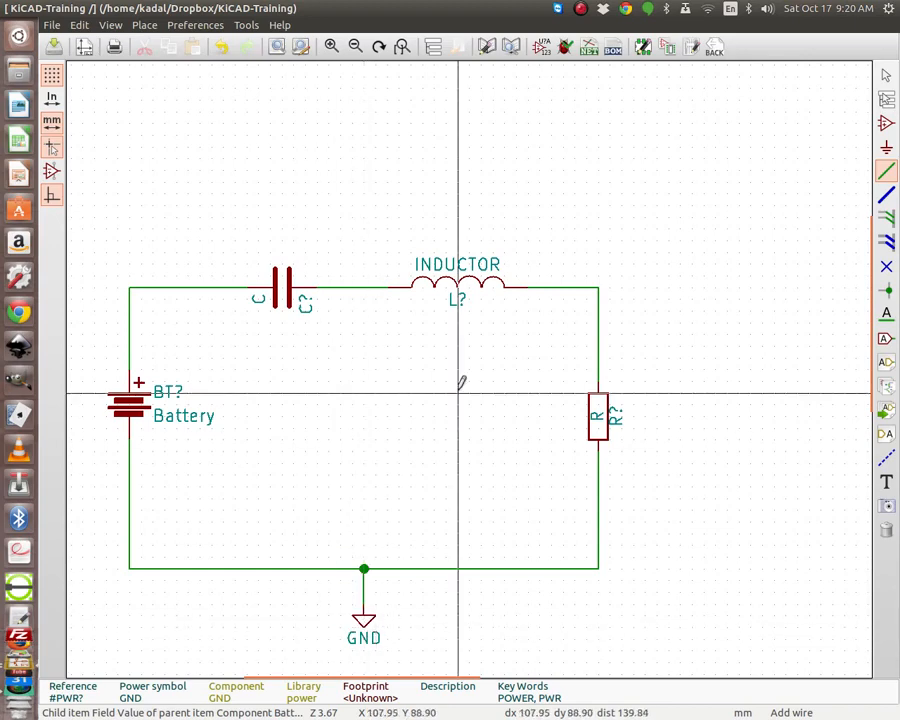
{"action": "left_click", "coordinate": [540, 47]}
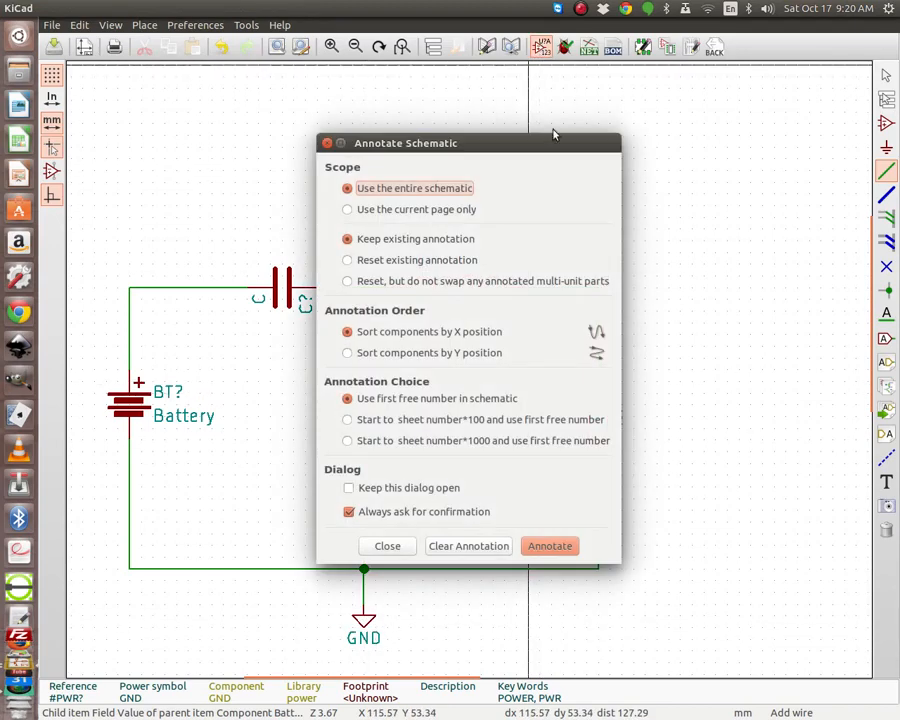
{"action": "left_click", "coordinate": [551, 547]}
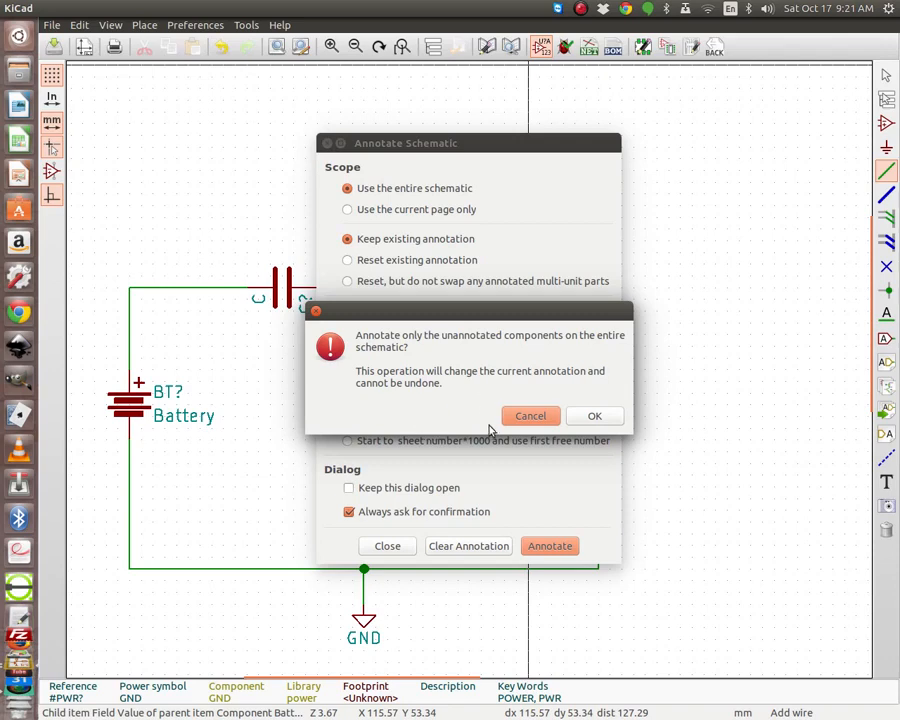
{"action": "left_click", "coordinate": [598, 412]}
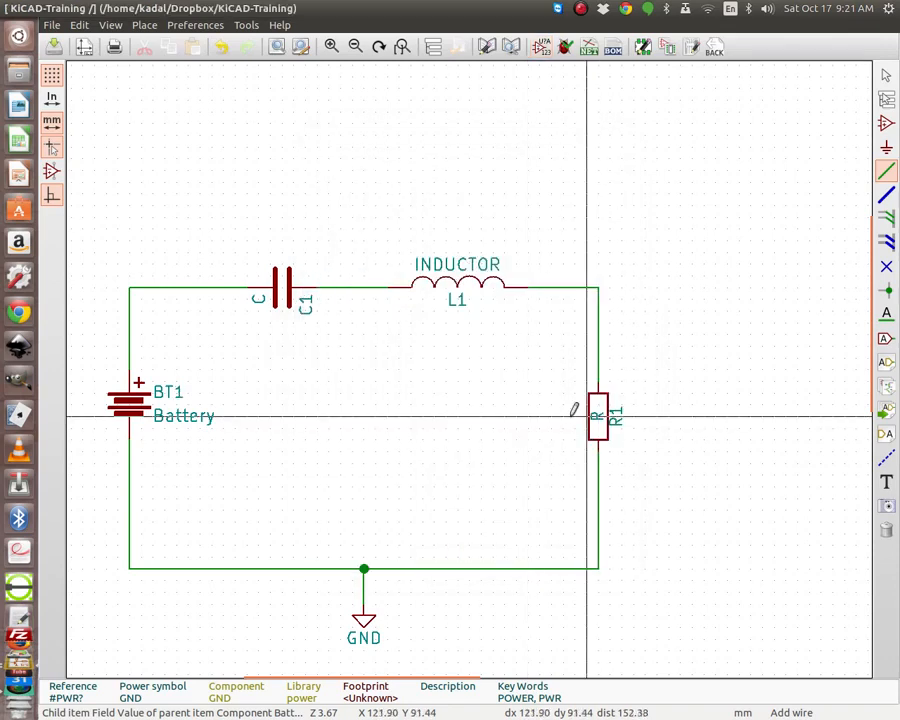
Run the electrical rules check on the annotated schematic and close the checker.
{"action": "scroll", "coordinate": [176, 410], "scroll_direction": "up", "scroll_amount": 1}
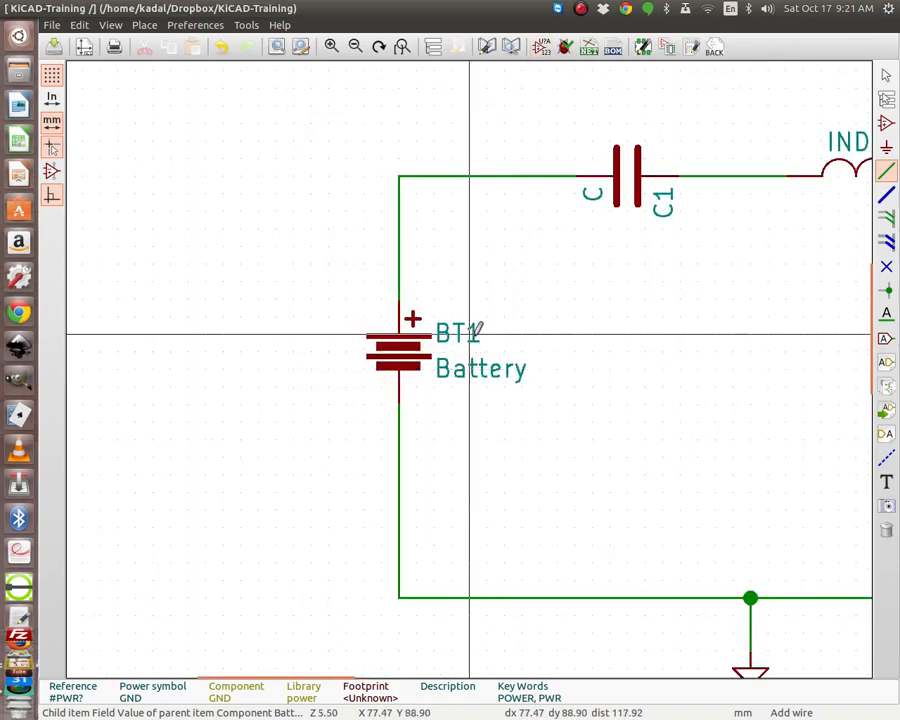
{"action": "scroll", "coordinate": [678, 212], "scroll_direction": "down", "scroll_amount": 1}
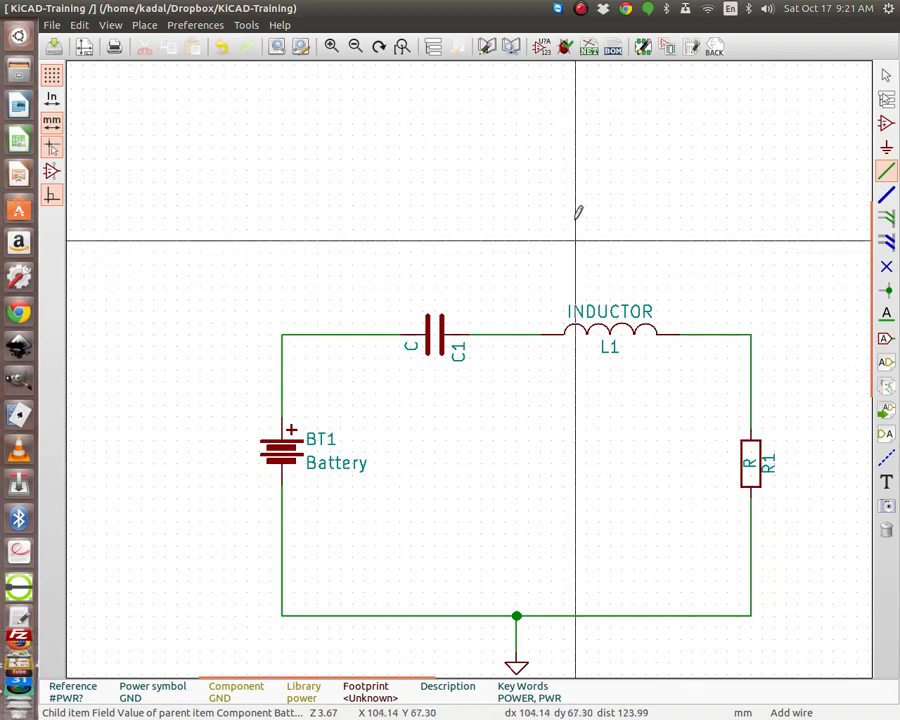
{"action": "left_click", "coordinate": [565, 49]}
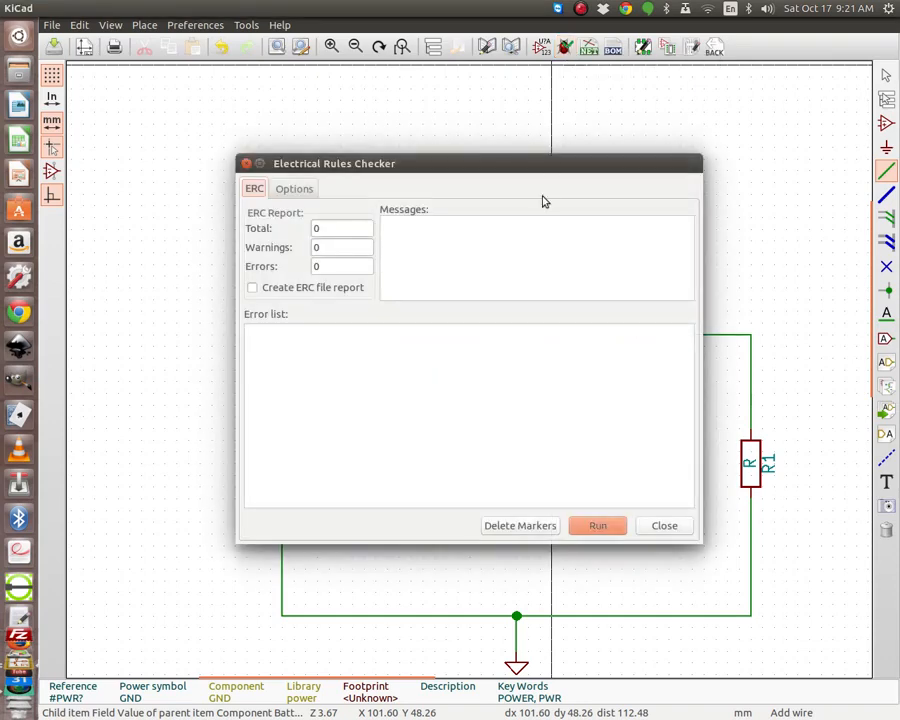
{"action": "left_click", "coordinate": [597, 526]}
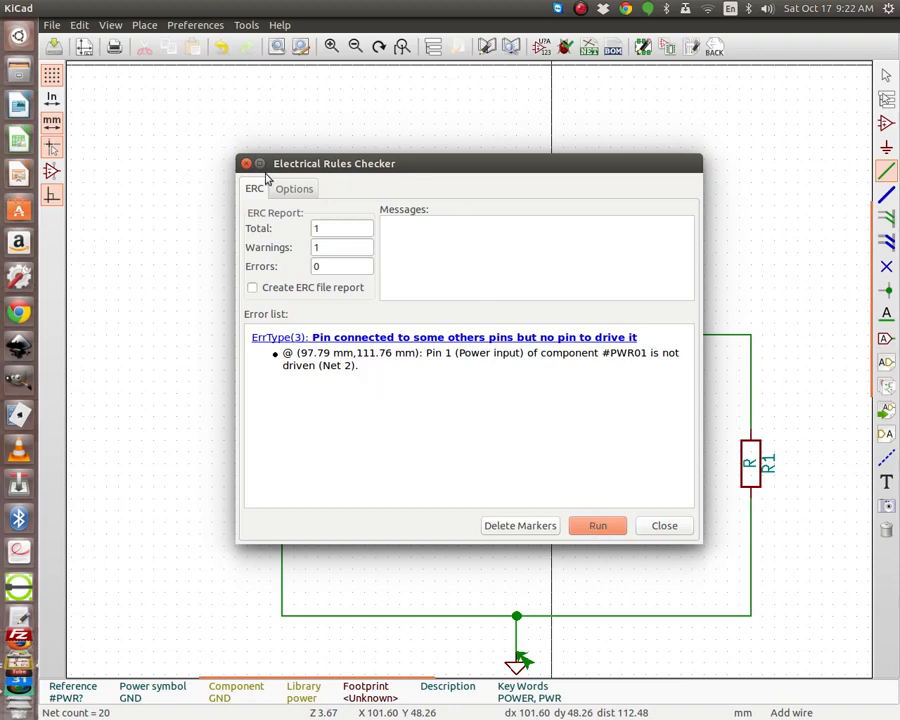
{"action": "left_click", "coordinate": [662, 525]}
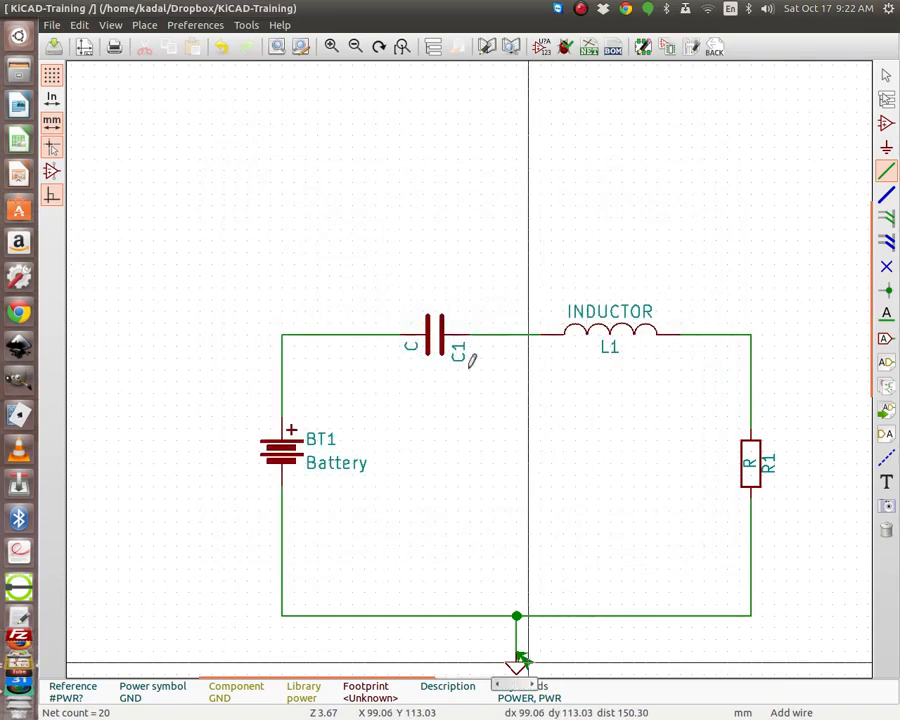
Inspect the error information of the ERC marker at the GND symbol and close it.
{"action": "scroll", "coordinate": [517, 655], "scroll_direction": "up", "scroll_amount": 3}
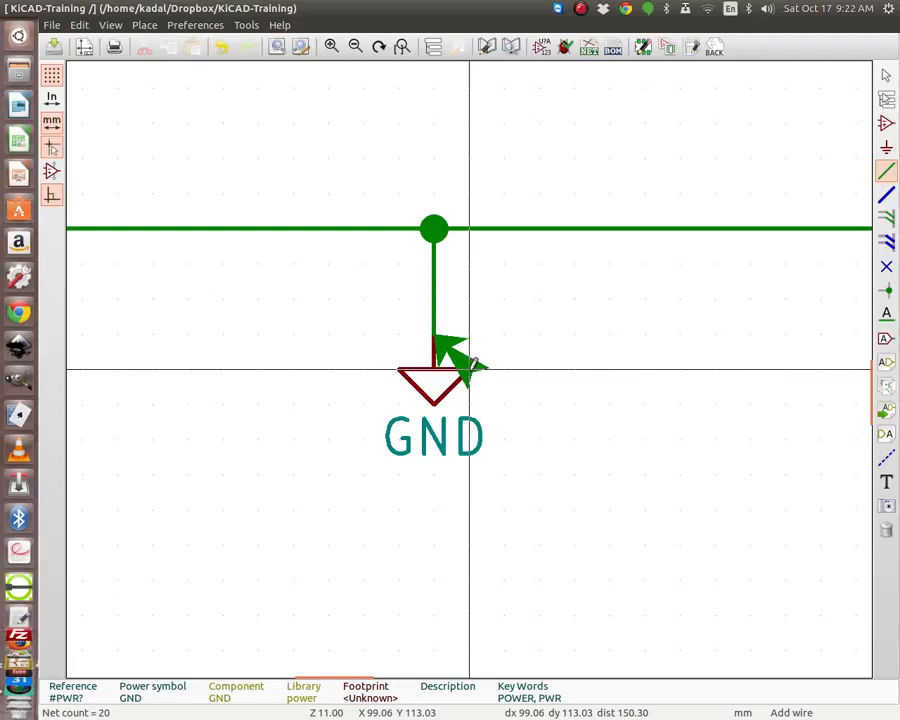
{"action": "left_click", "coordinate": [472, 368]}
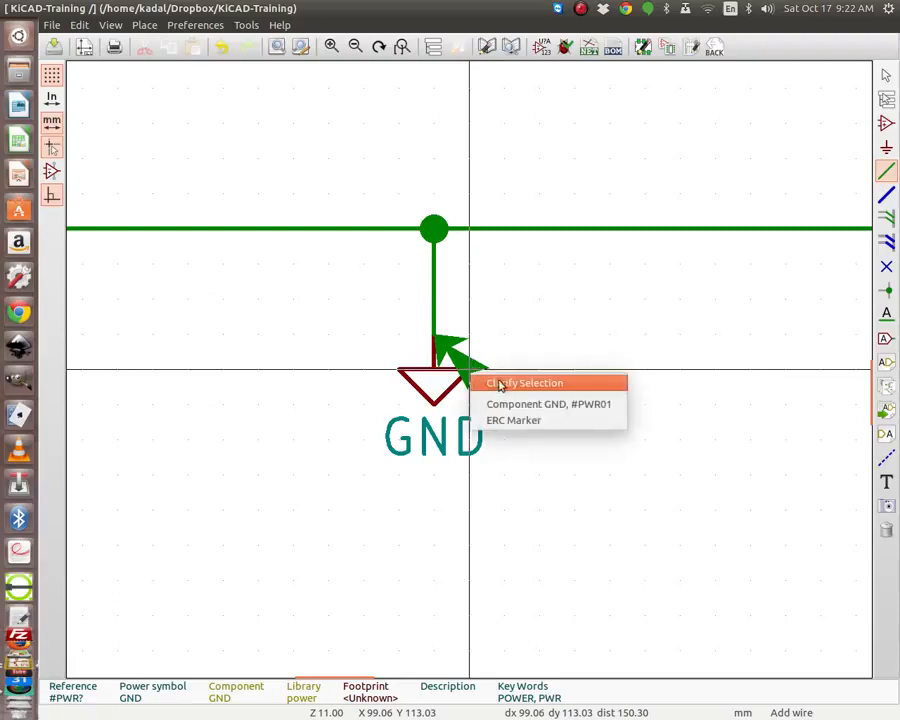
{"action": "right_click", "coordinate": [471, 372]}
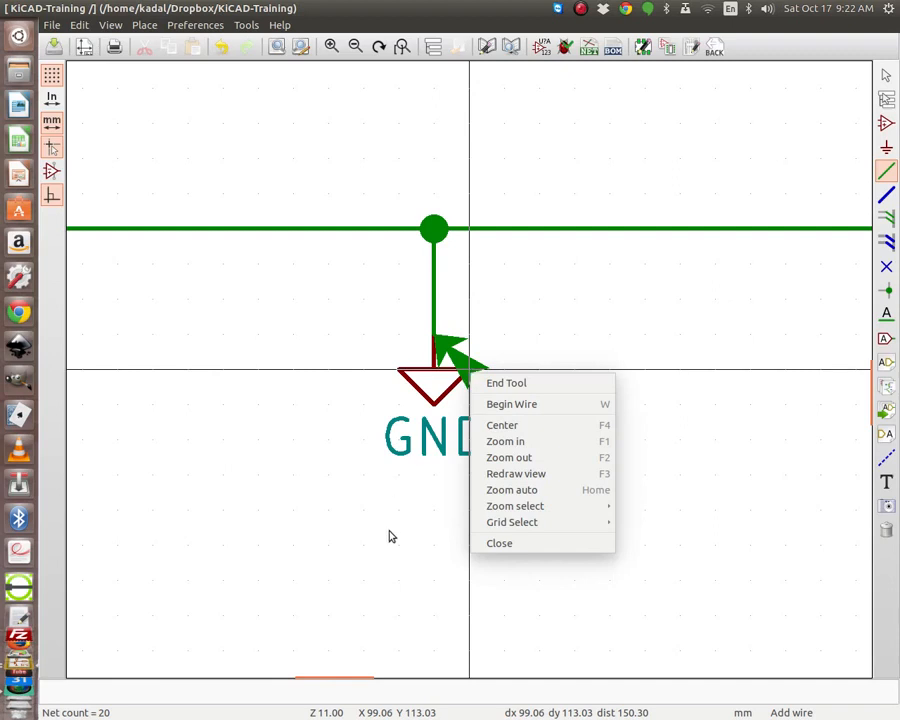
{"action": "left_click", "coordinate": [470, 367]}
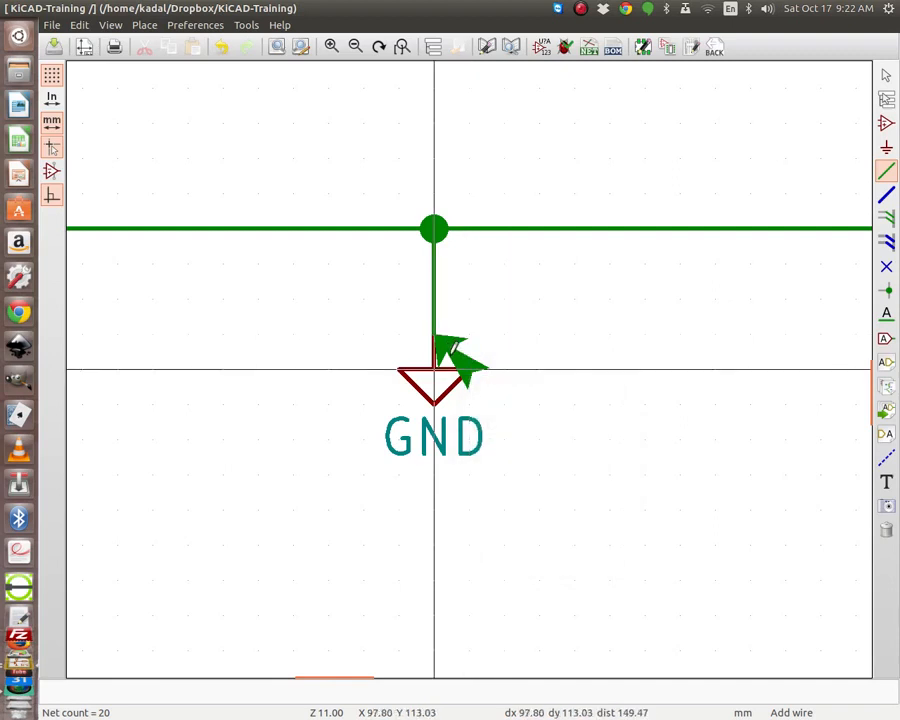
{"action": "left_click", "coordinate": [458, 360]}
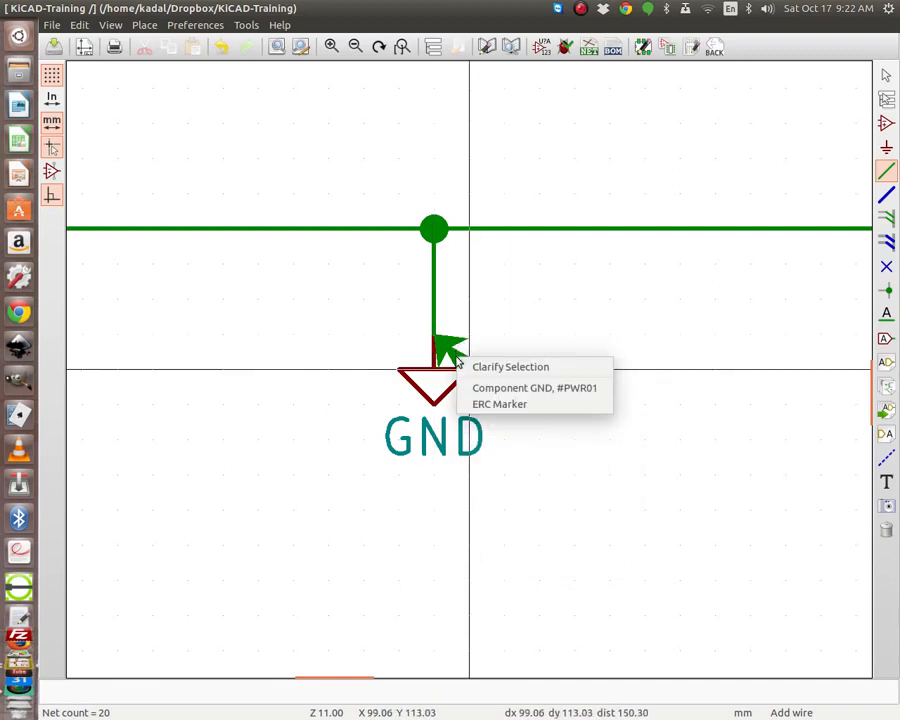
{"action": "left_click", "coordinate": [498, 407]}
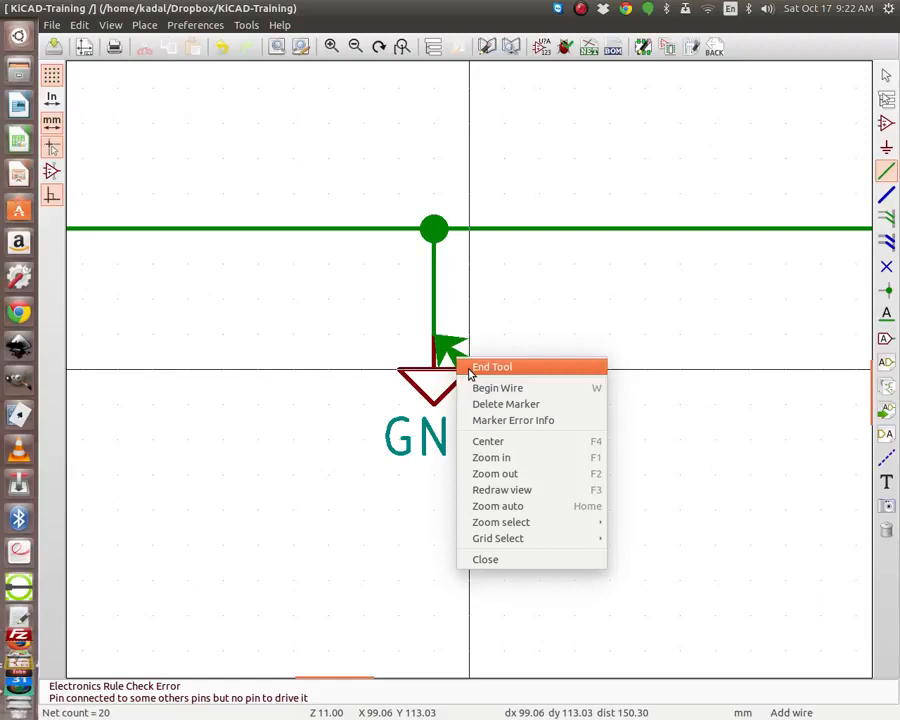
{"action": "left_click", "coordinate": [488, 424]}
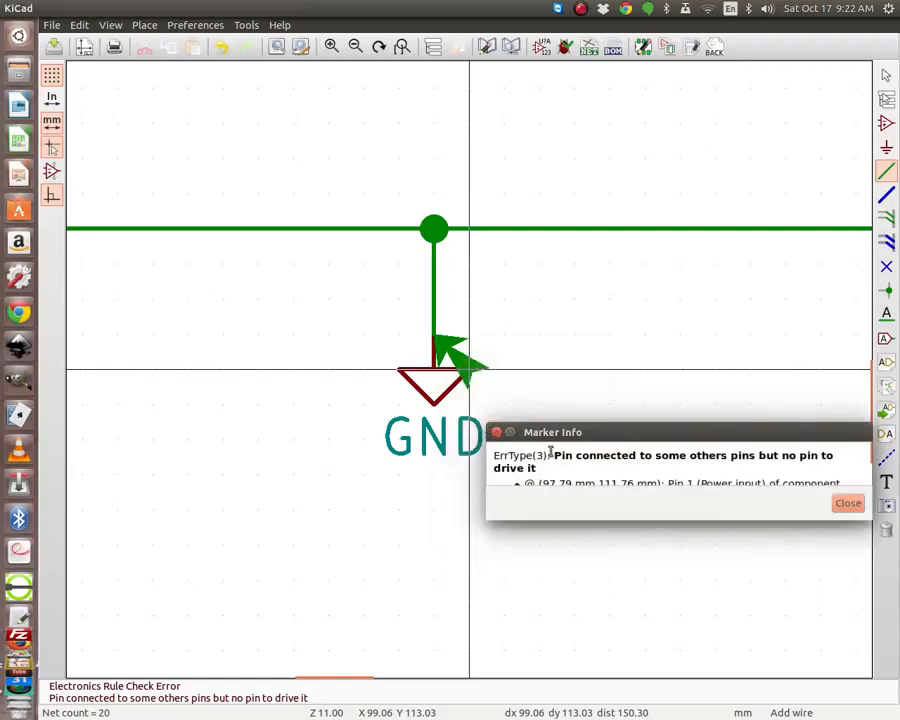
{"action": "left_click_drag", "start_coordinate": [674, 432], "coordinate": [602, 306]}
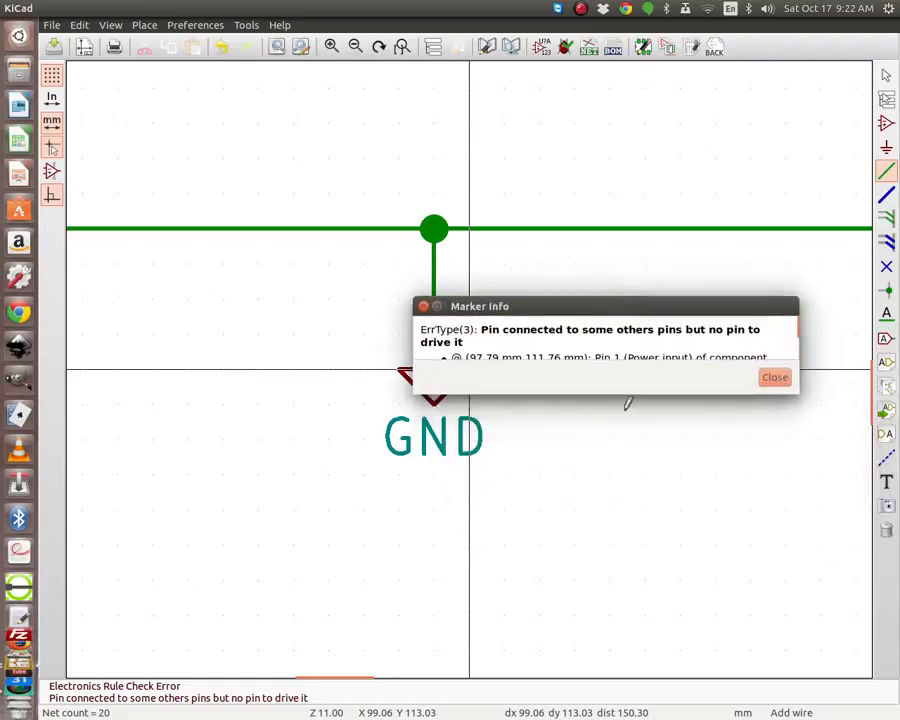
{"action": "left_click_drag", "start_coordinate": [621, 391], "coordinate": [618, 478]}
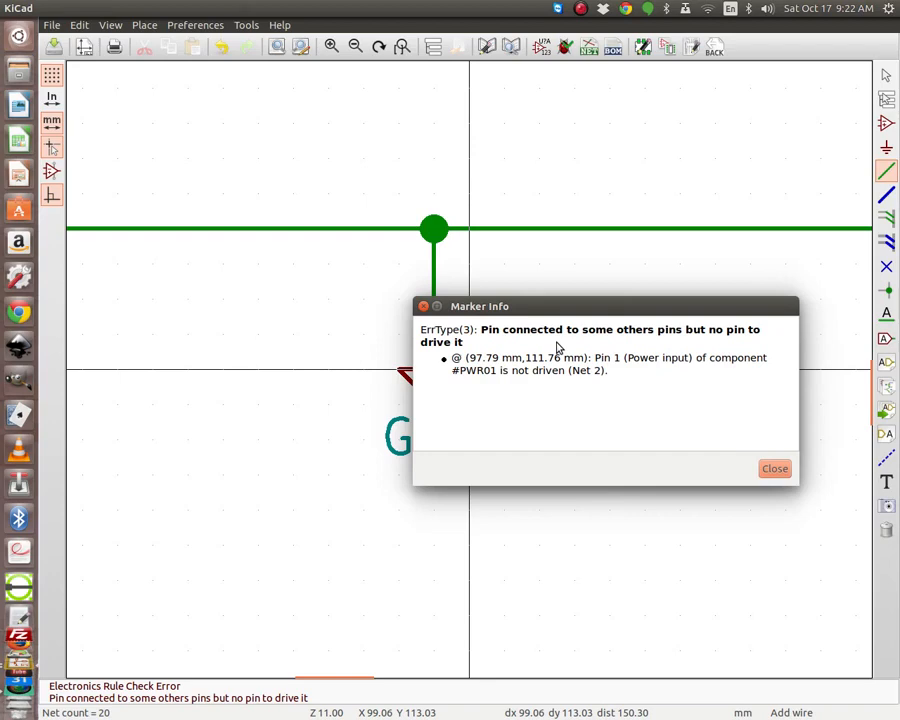
{"action": "left_click", "coordinate": [775, 468]}
{"action": "scroll", "coordinate": [412, 322], "scroll_direction": "down", "scroll_amount": 2}
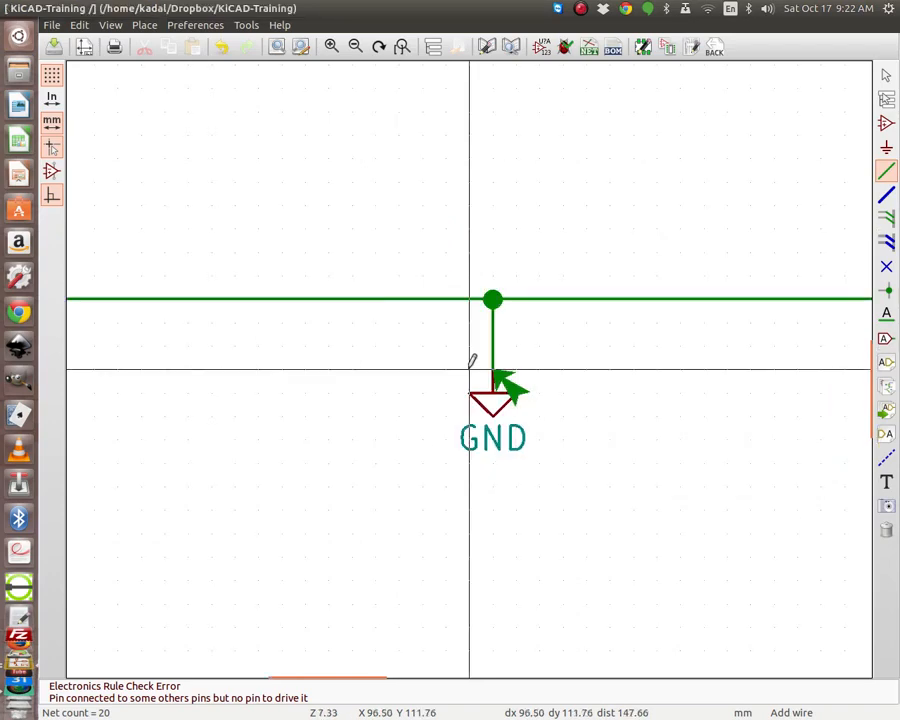
{"action": "scroll", "coordinate": [473, 364], "scroll_direction": "down", "scroll_amount": 1}
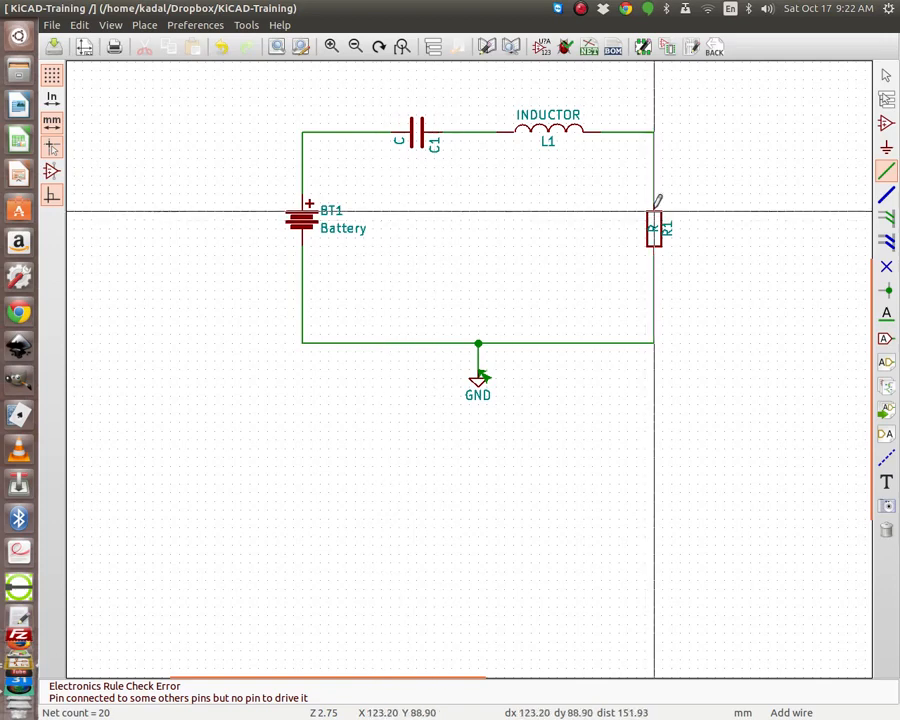
Delete the vertical wire between inductor L1 and resistor R1, and run the electrical rules check on the broken circuit.
{"action": "left_click", "coordinate": [887, 531]}
{"action": "left_click", "coordinate": [654, 164]}
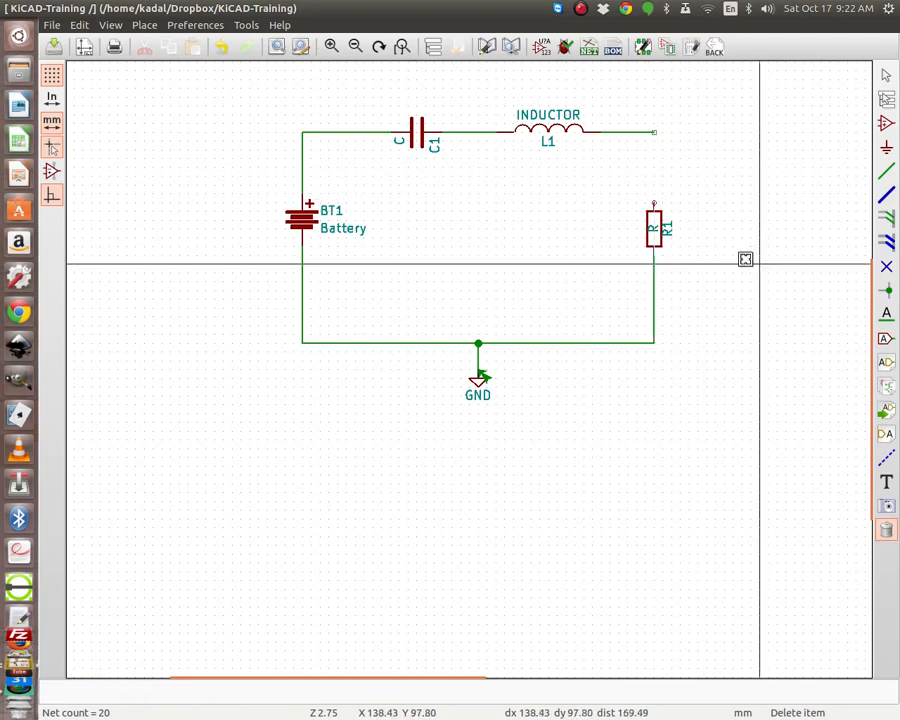
{"action": "left_click", "coordinate": [566, 47]}
{"action": "left_click", "coordinate": [599, 527]}
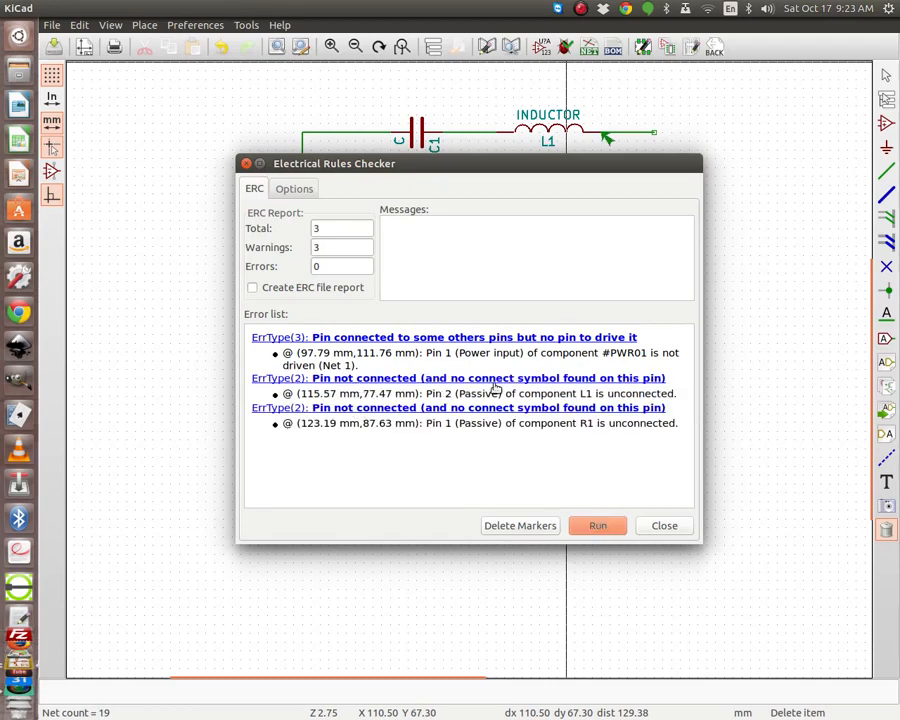
{"action": "left_click", "coordinate": [663, 525]}
Redraw the wire from the open end beside inductor L1 down to the upper pin of resistor R1.
{"action": "scroll", "coordinate": [635, 206], "scroll_direction": "up", "scroll_amount": 2}
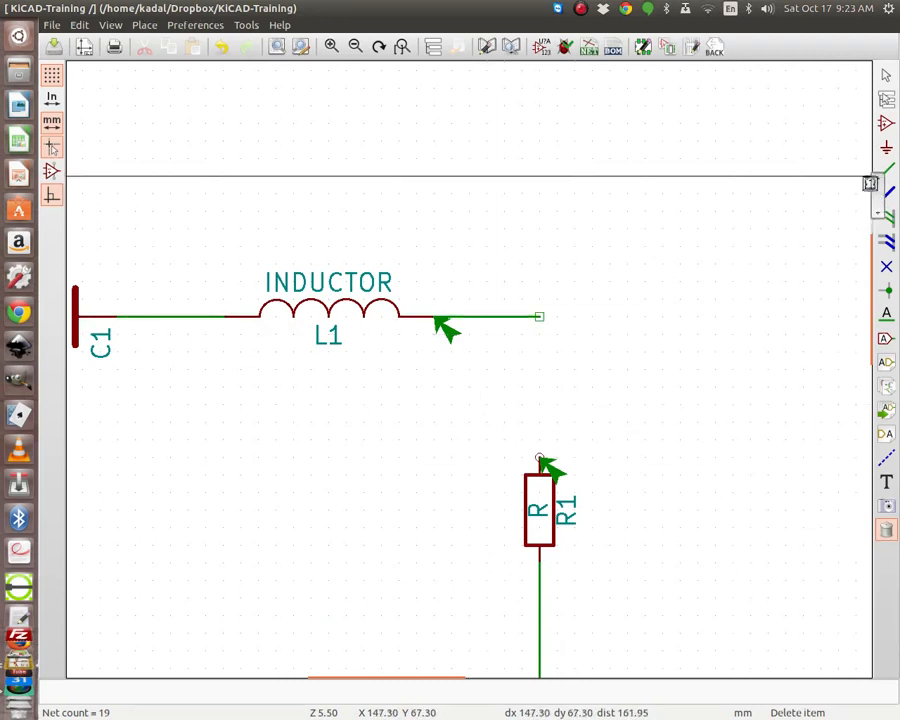
{"action": "left_click", "coordinate": [886, 171]}
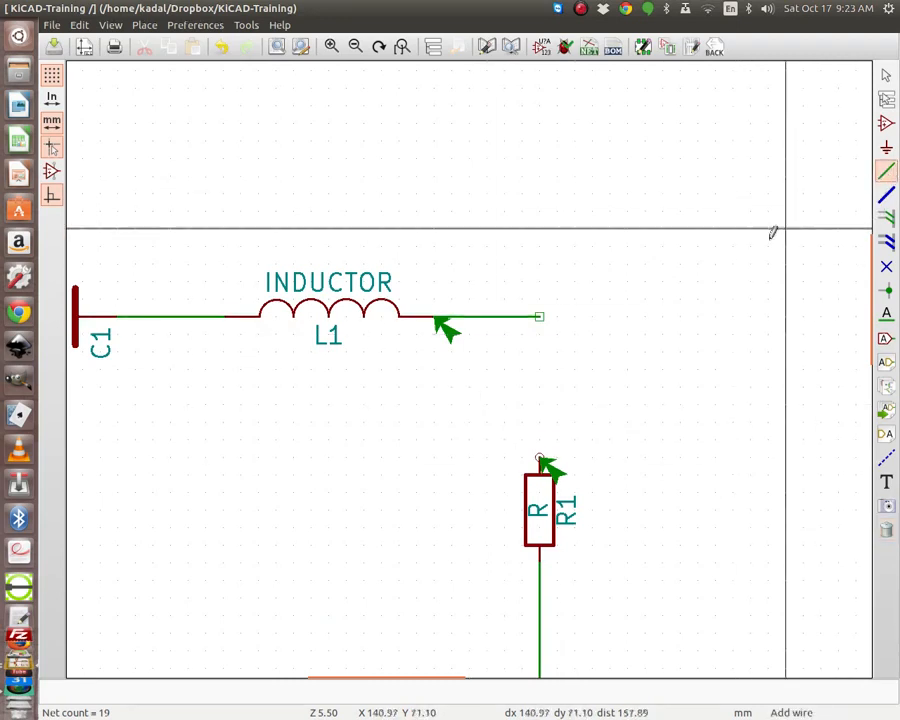
{"action": "left_click", "coordinate": [539, 317]}
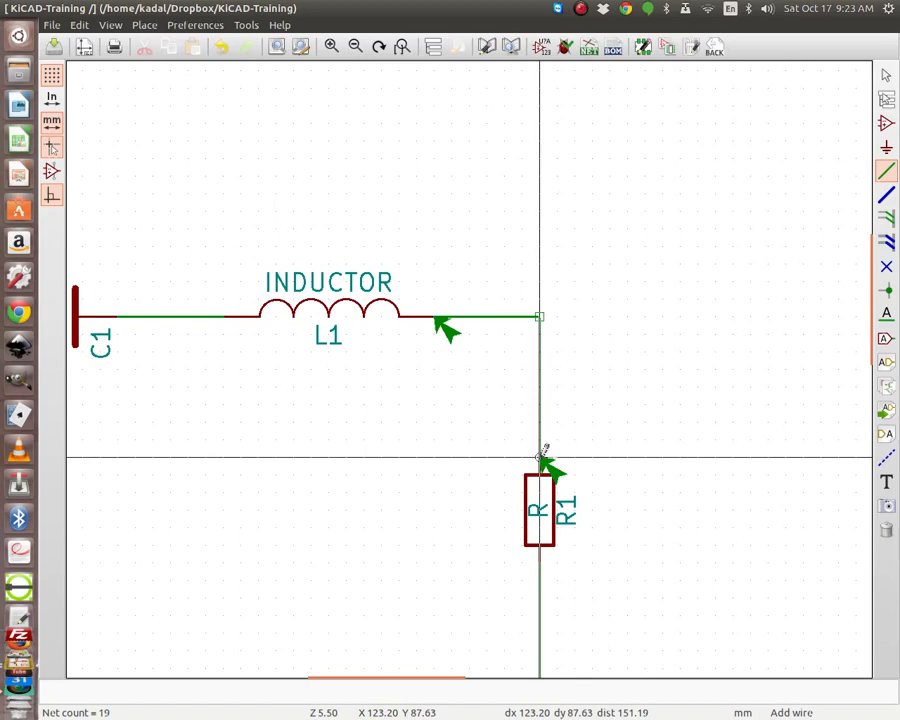
{"action": "left_click", "coordinate": [540, 457]}
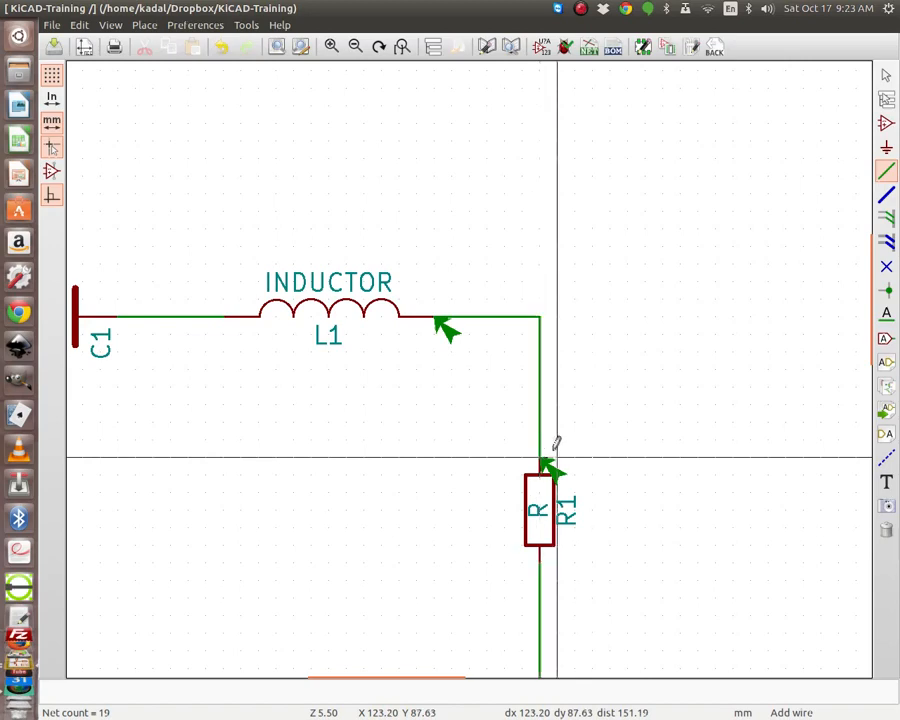
Rerun the electrical rules check on the reconnected circuit and close the checker.
{"action": "left_click", "coordinate": [565, 47]}
{"action": "left_click", "coordinate": [596, 525]}
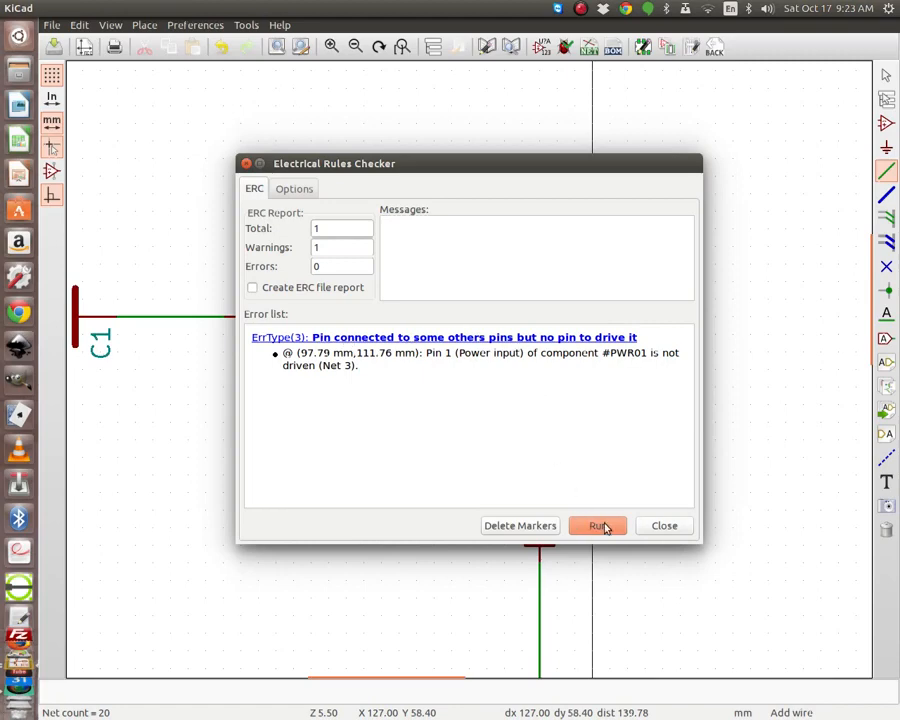
{"action": "left_click", "coordinate": [664, 526]}
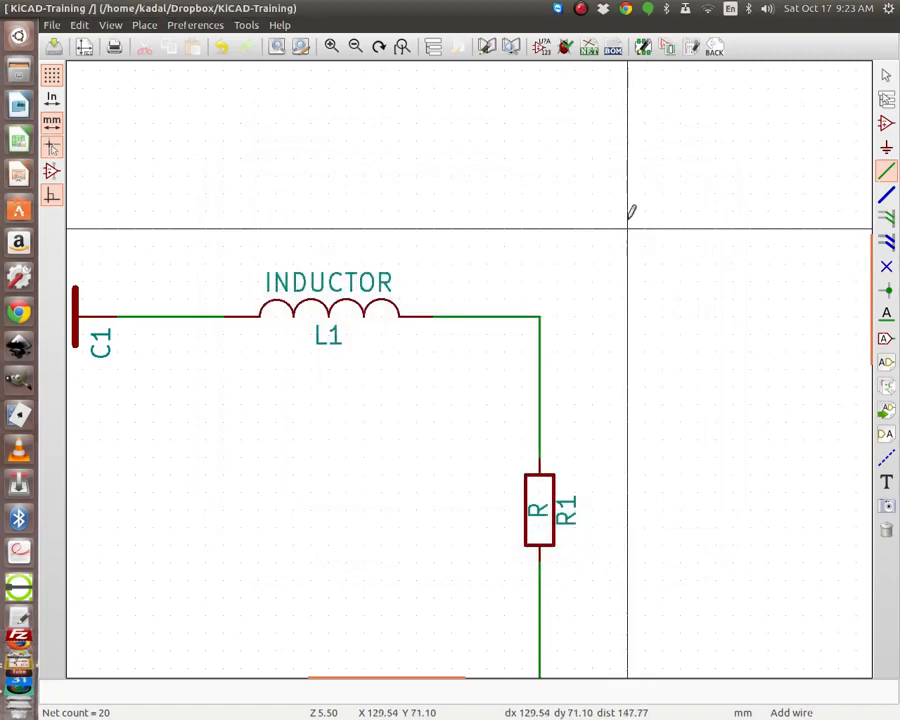
Generate the Pcbnew netlist in the default format and save it as KiCAD-Training.net in the KiCAD-Training folder.
{"action": "left_click", "coordinate": [589, 49]}
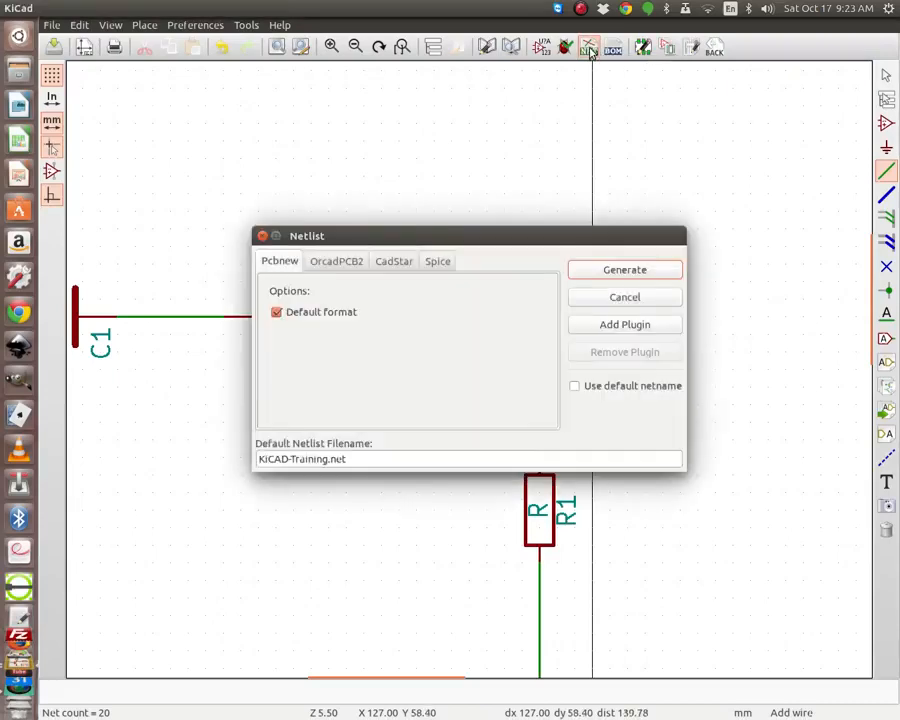
{"action": "left_click", "coordinate": [628, 272]}
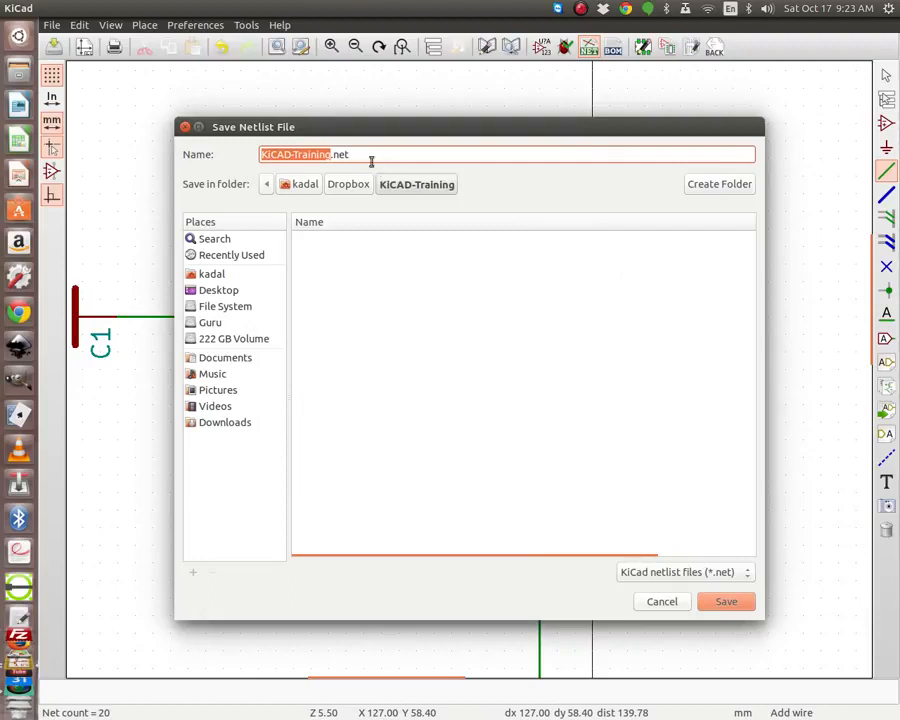
{"action": "left_click", "coordinate": [727, 601]}
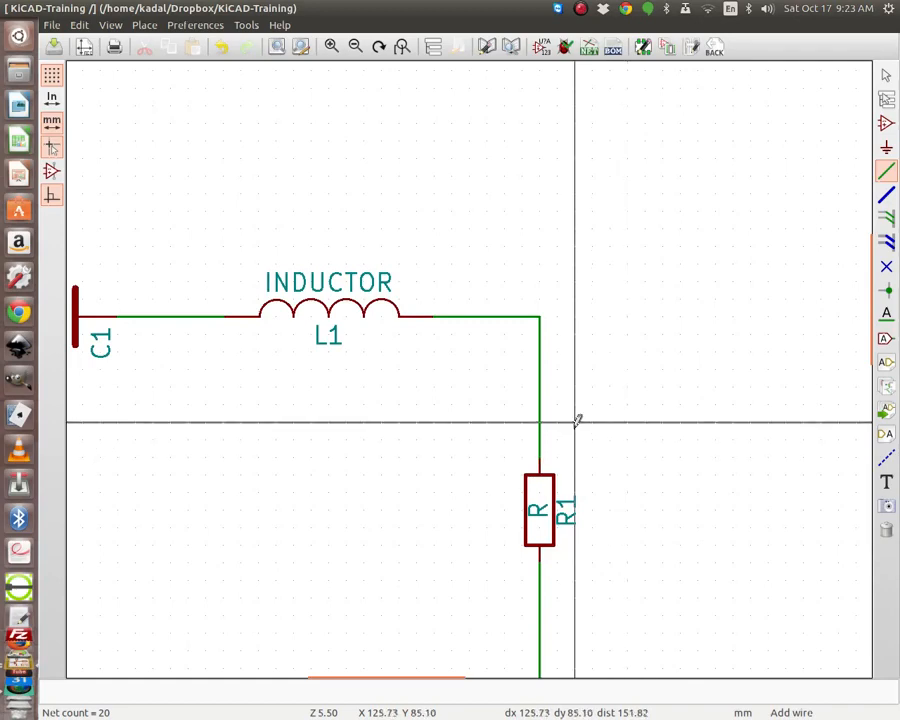
{"action": "scroll", "coordinate": [370, 408], "scroll_direction": "down", "scroll_amount": 1}
{"action": "scroll", "coordinate": [472, 362], "scroll_direction": "down", "scroll_amount": 1}
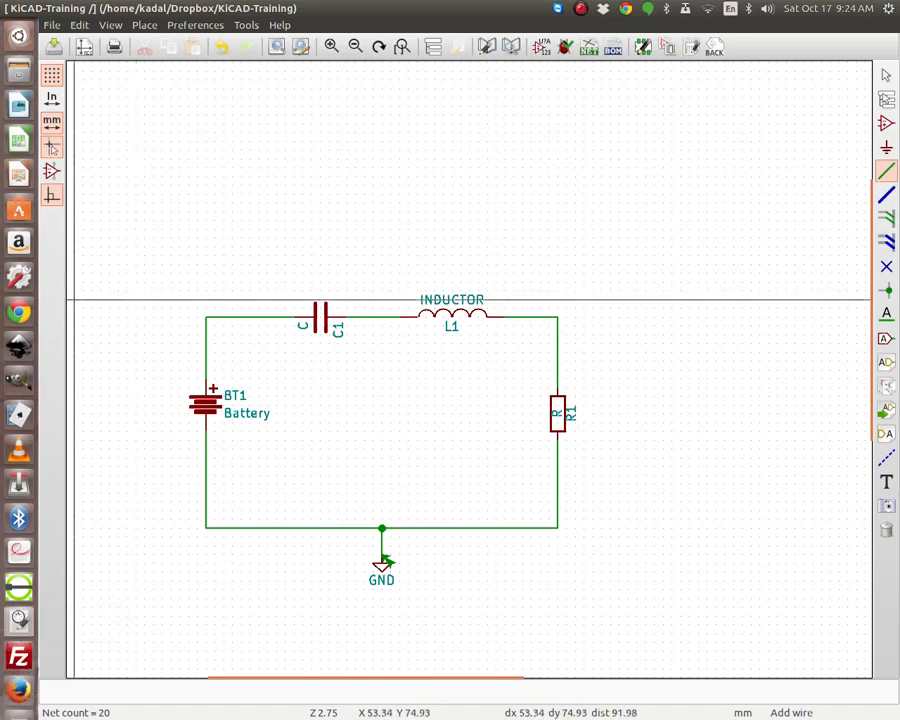
{"action": "left_click", "coordinate": [19, 621]}
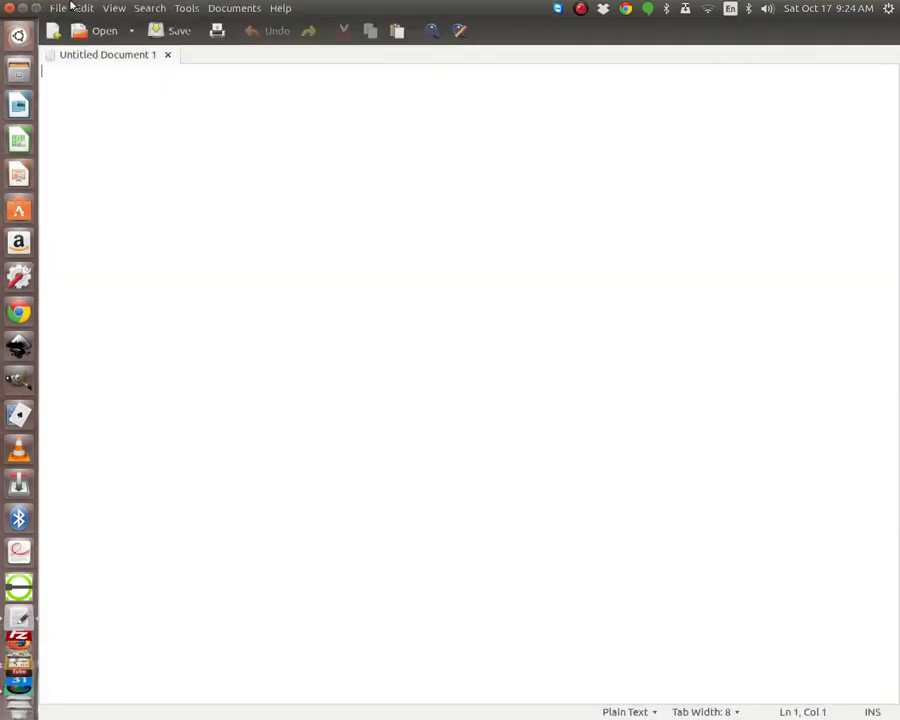
{"action": "left_click", "coordinate": [97, 30]}
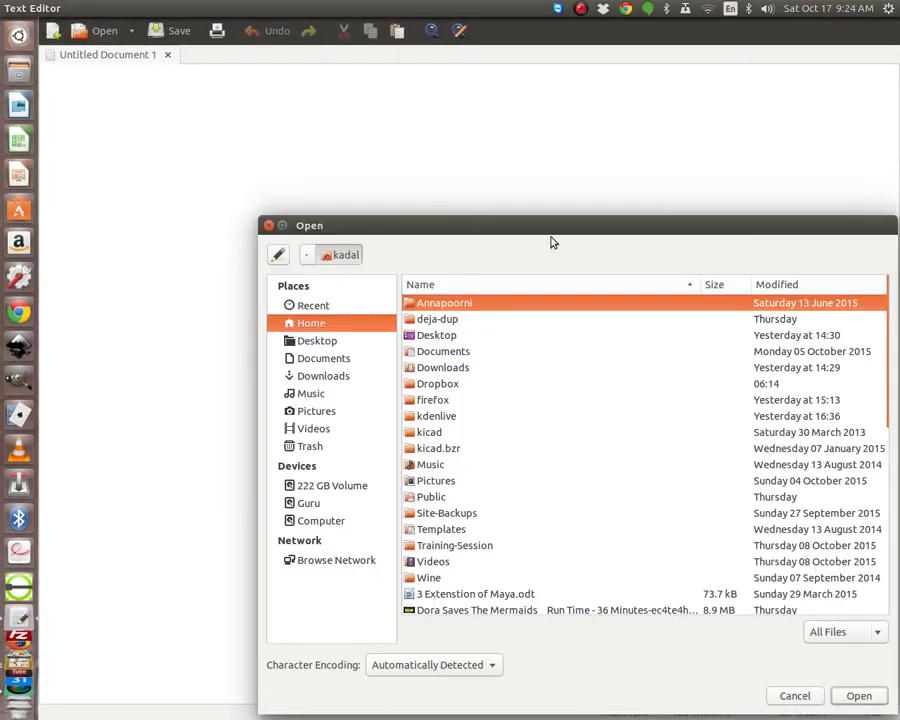
{"action": "left_click_drag", "start_coordinate": [554, 226], "coordinate": [478, 126]}
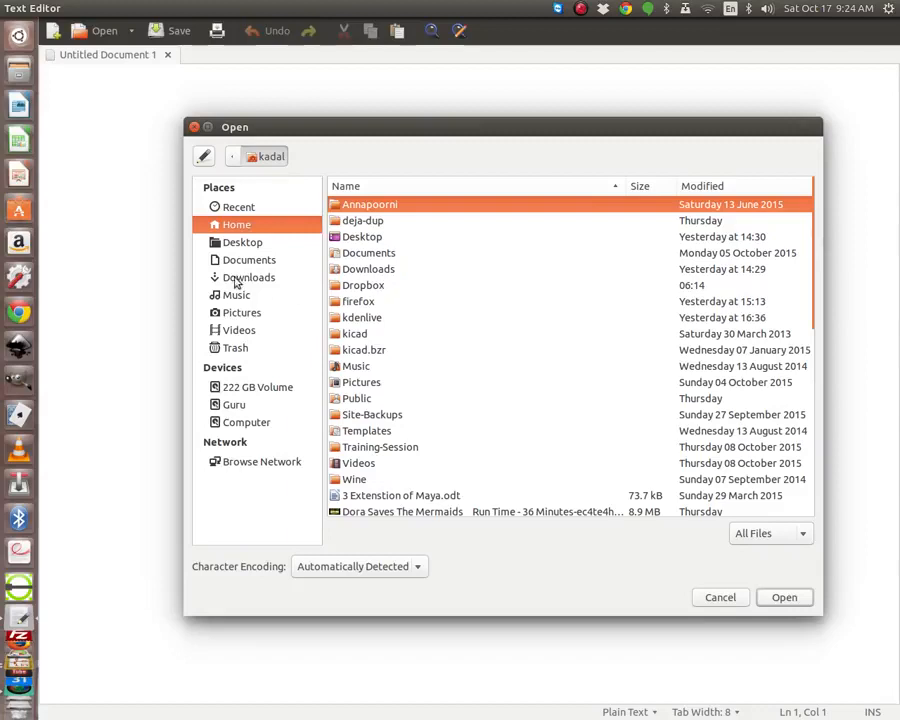
{"action": "left_click", "coordinate": [243, 242]}
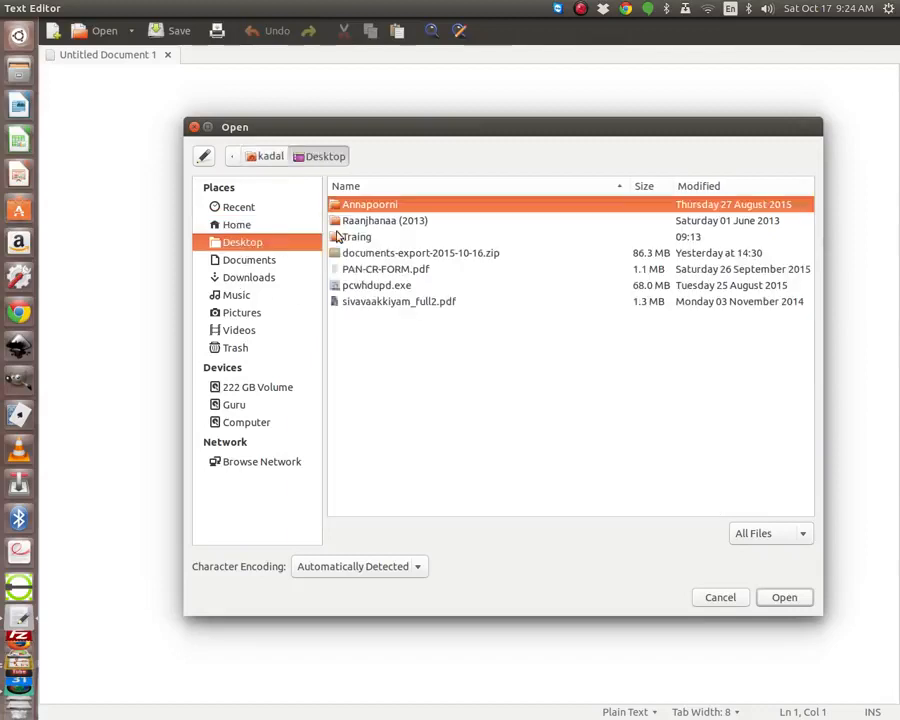
{"action": "double_click", "coordinate": [338, 237]}
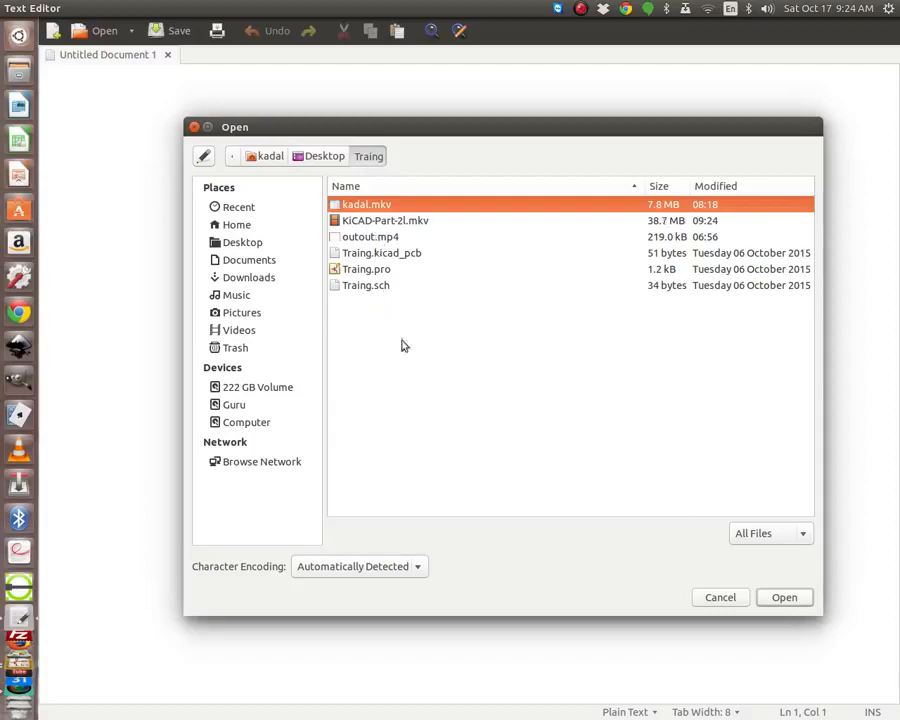
{"action": "left_click", "coordinate": [725, 597]}
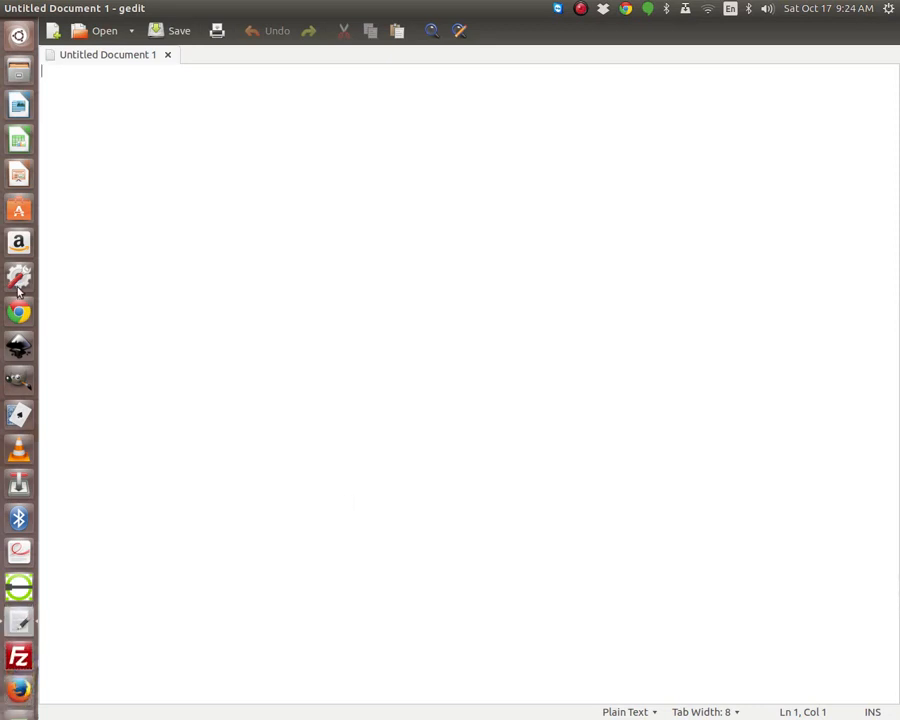
{"action": "scroll", "coordinate": [15, 206], "scroll_direction": "down", "scroll_amount": 3}
{"action": "left_click", "coordinate": [17, 487]}
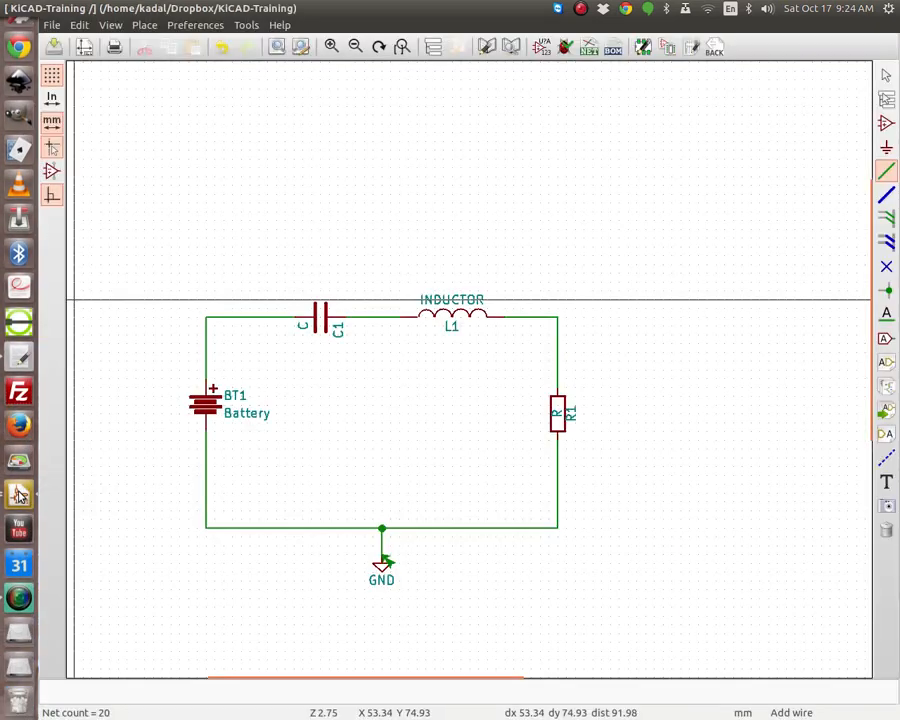
Generate the Pcbnew netlist again in the default format, saving it over KiCAD-Training.net in the KiCAD-Training folder.
{"action": "left_click", "coordinate": [588, 47]}
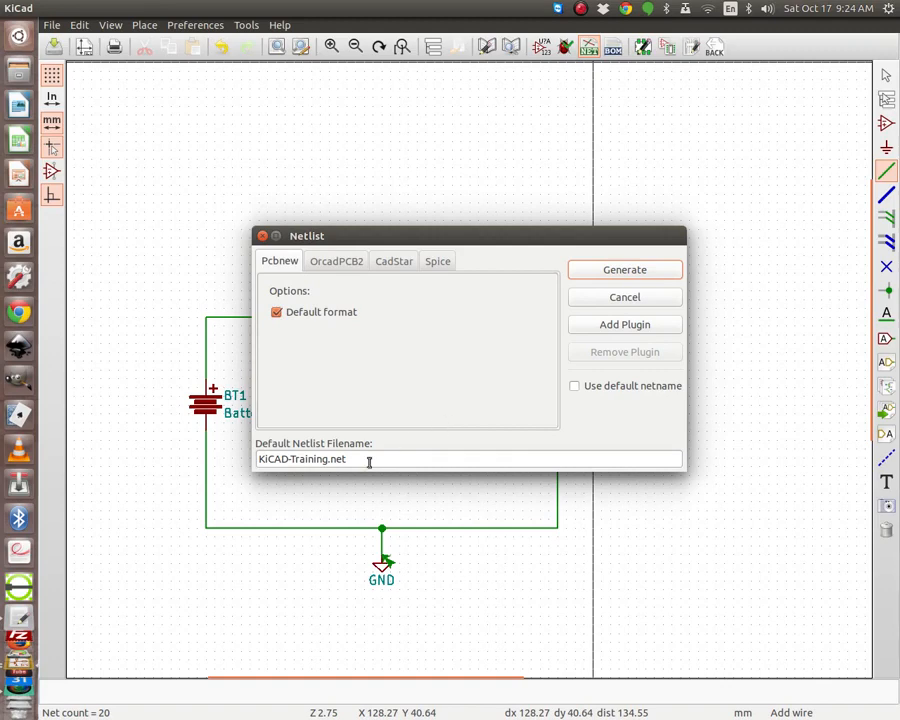
{"action": "left_click", "coordinate": [624, 270]}
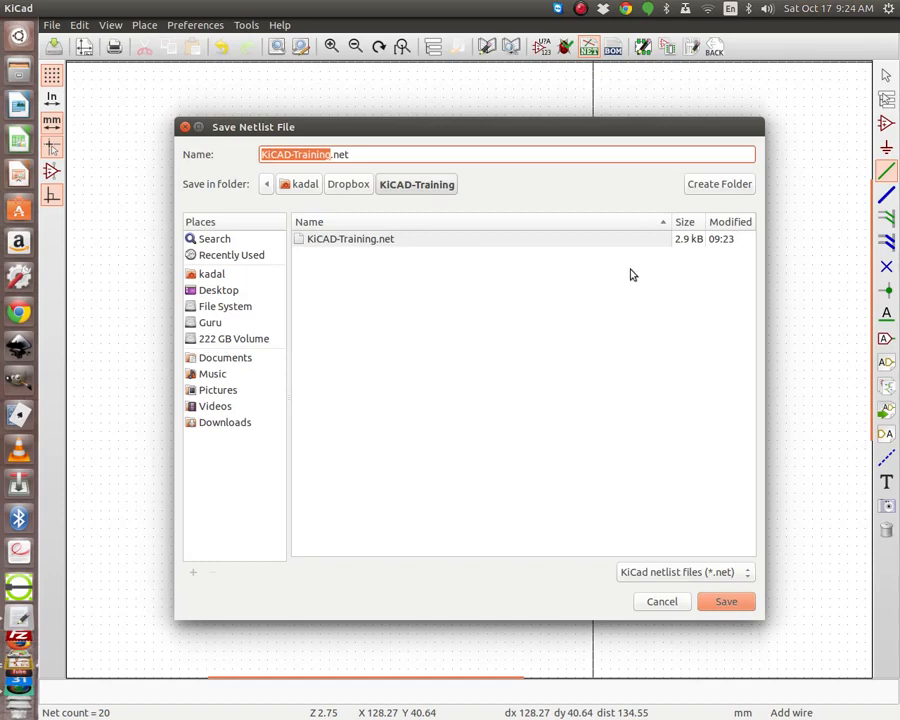
{"action": "left_click", "coordinate": [727, 602]}
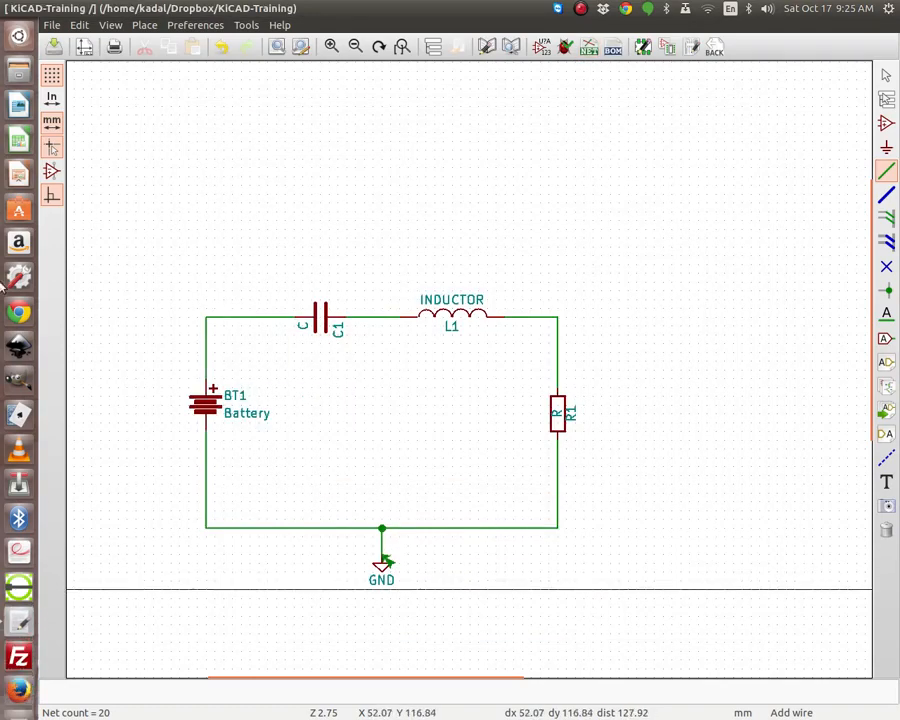
Switch to the file manager, go to the KiCAD-Training folder inside Dropbox, and open KiCAD-Training.net with gedit.
{"action": "left_click", "coordinate": [18, 70]}
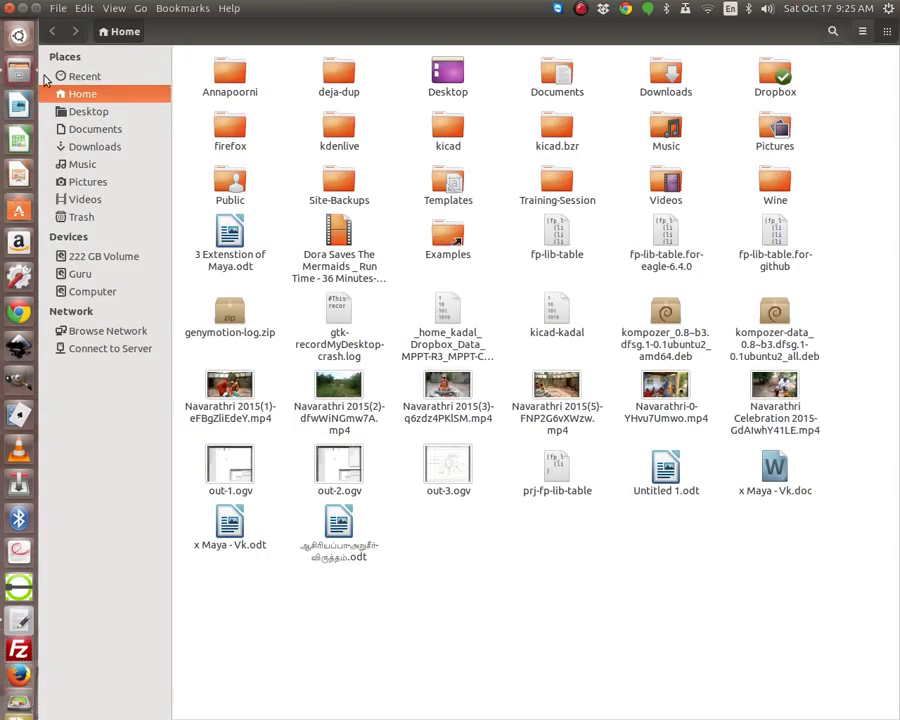
{"action": "double_click", "coordinate": [776, 80]}
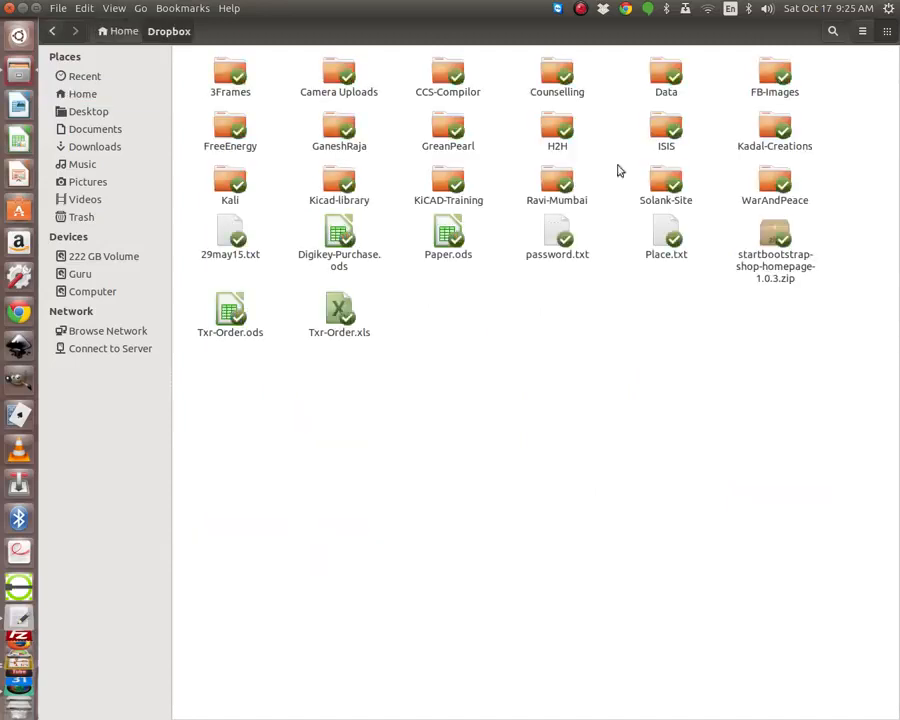
{"action": "left_click", "coordinate": [446, 183]}
{"action": "double_click", "coordinate": [446, 183]}
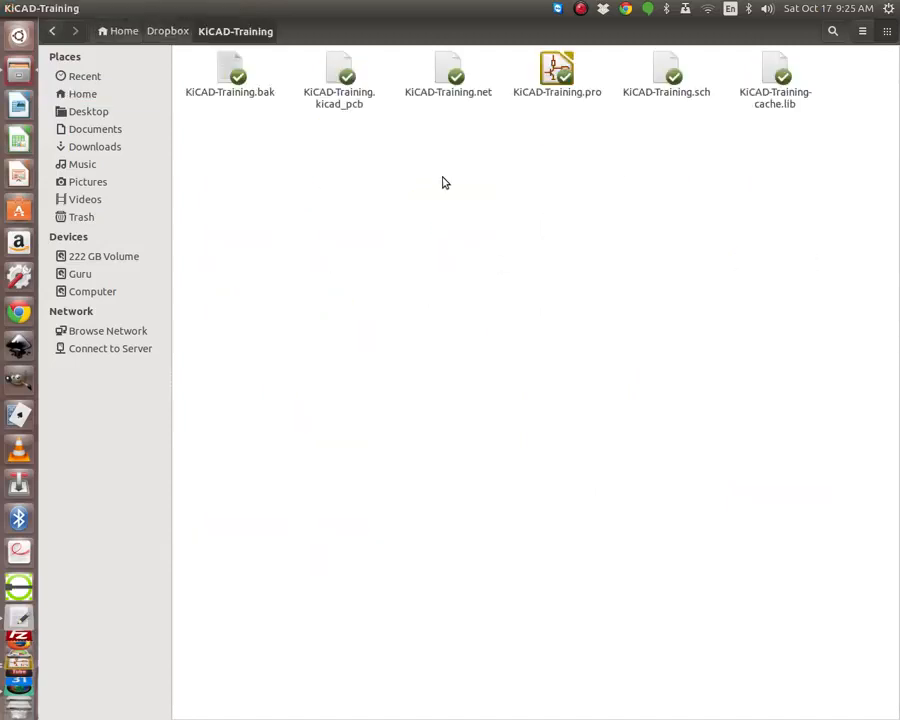
{"action": "left_click", "coordinate": [449, 72]}
{"action": "right_click", "coordinate": [446, 68]}
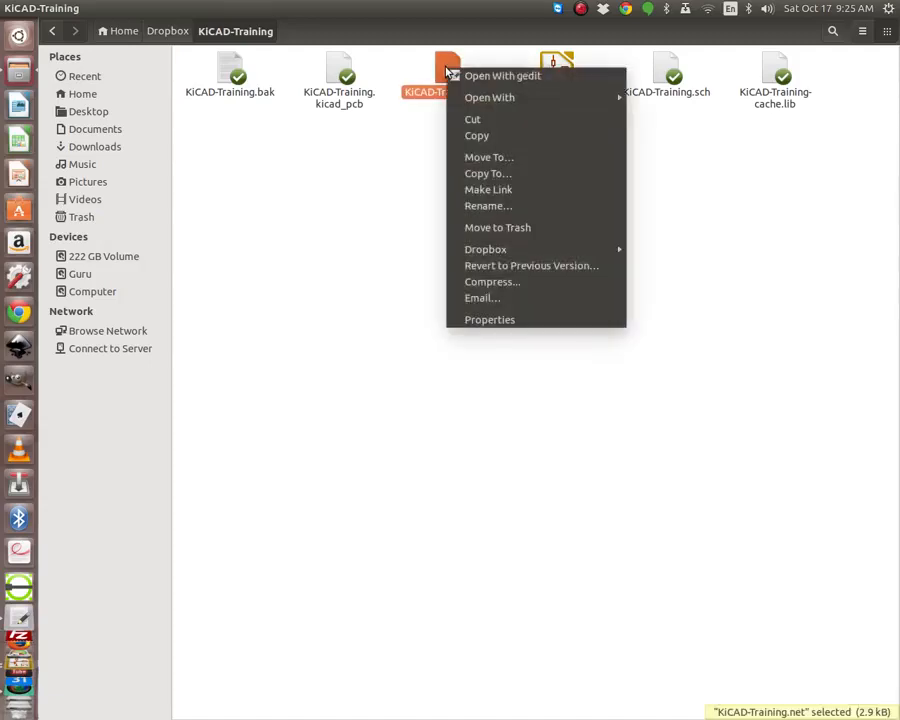
{"action": "left_click", "coordinate": [505, 77]}
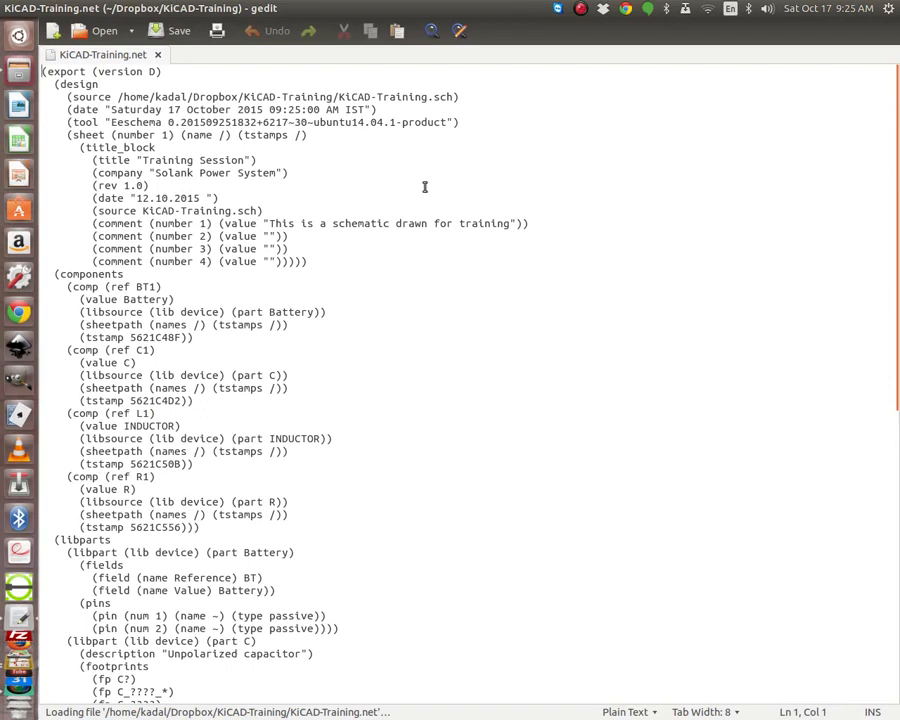
Review the netlist's title block, components, library parts and nets, and close the KiCAD-Training.net file.
{"action": "scroll", "coordinate": [424, 187], "scroll_direction": "down", "scroll_amount": 8}
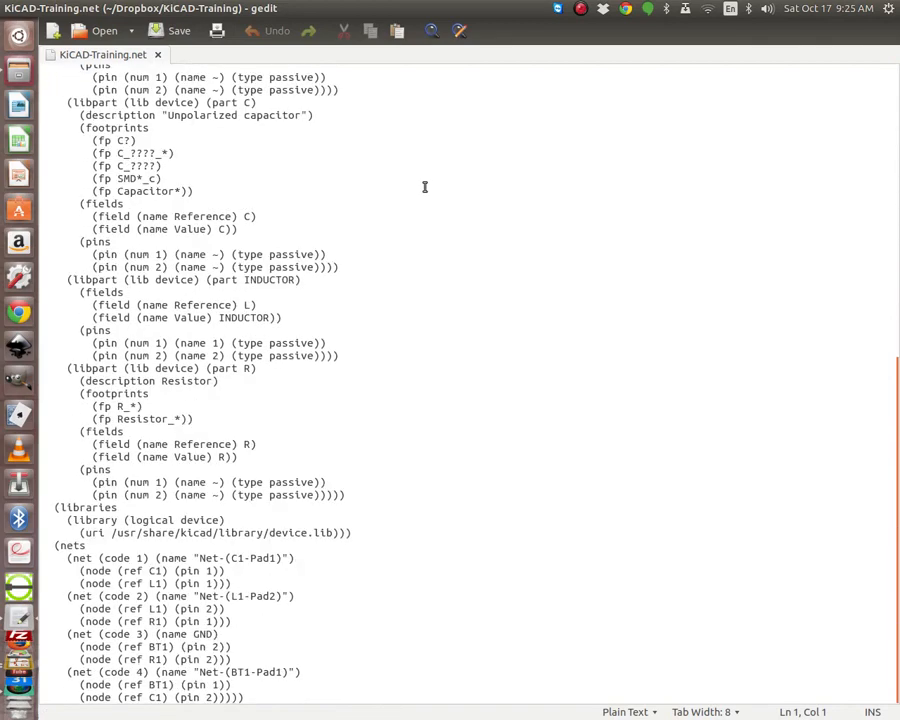
{"action": "scroll", "coordinate": [424, 187], "scroll_direction": "up", "scroll_amount": 8}
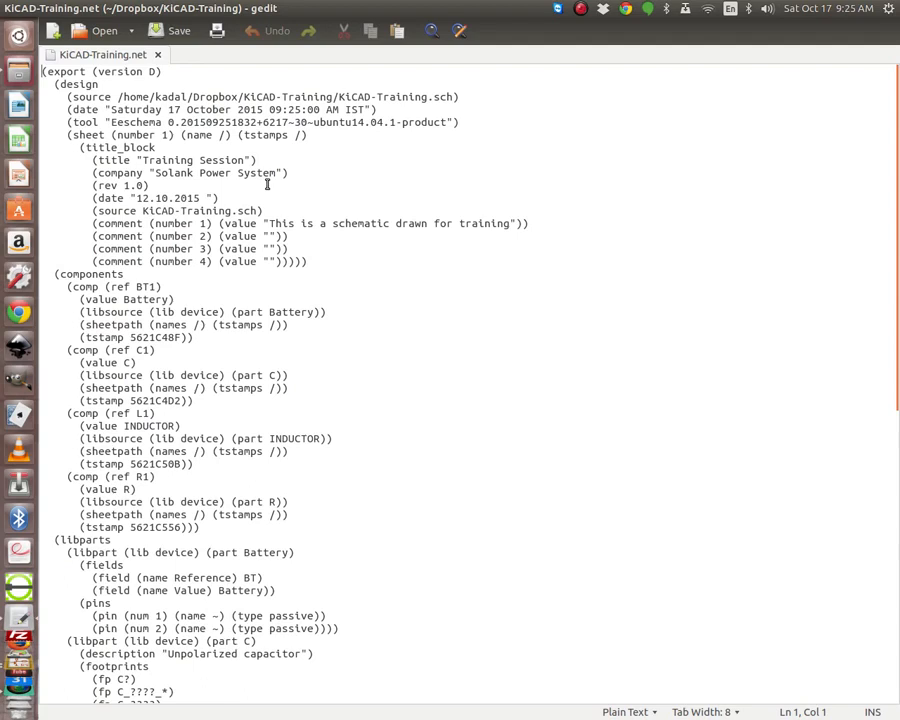
{"action": "left_click", "coordinate": [158, 56]}
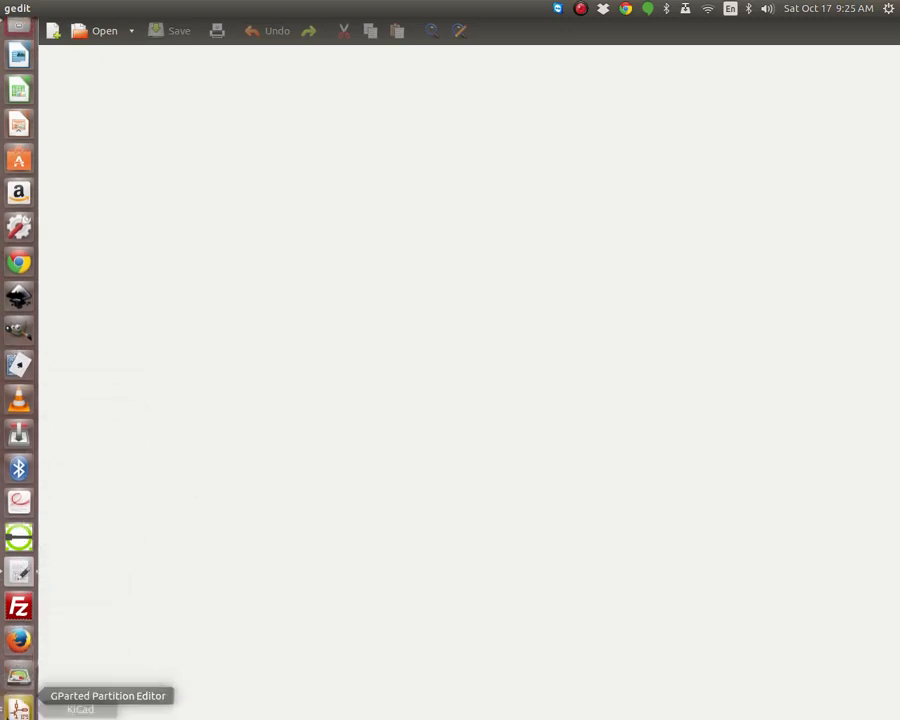
Switch back to the KiCad schematic, generate its bill of materials without a plugin, and close the Bill of Material dialog.
{"action": "left_click", "coordinate": [19, 493]}
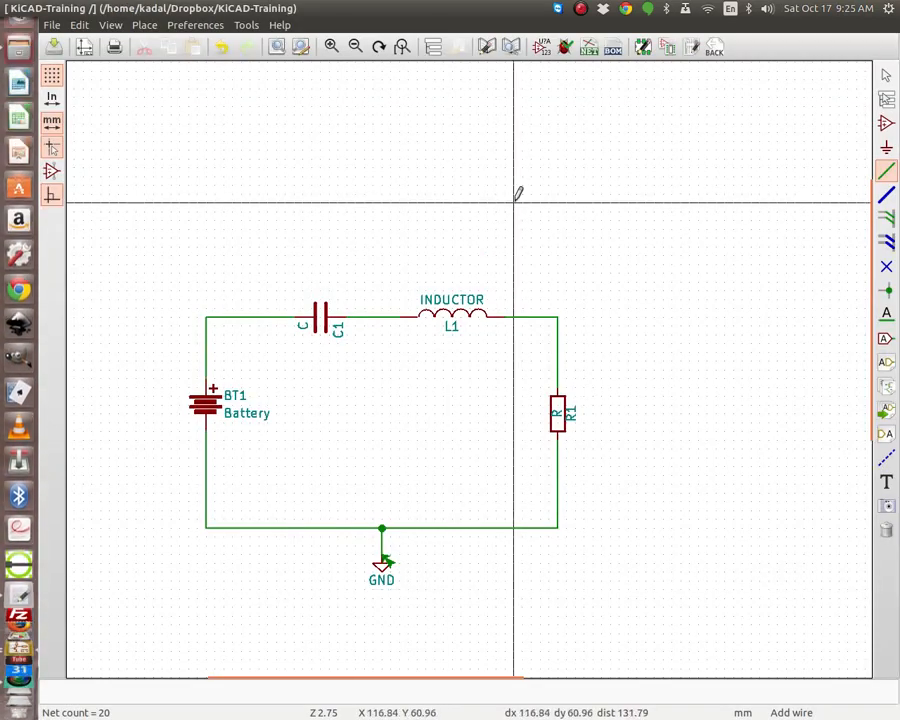
{"action": "left_click", "coordinate": [612, 48]}
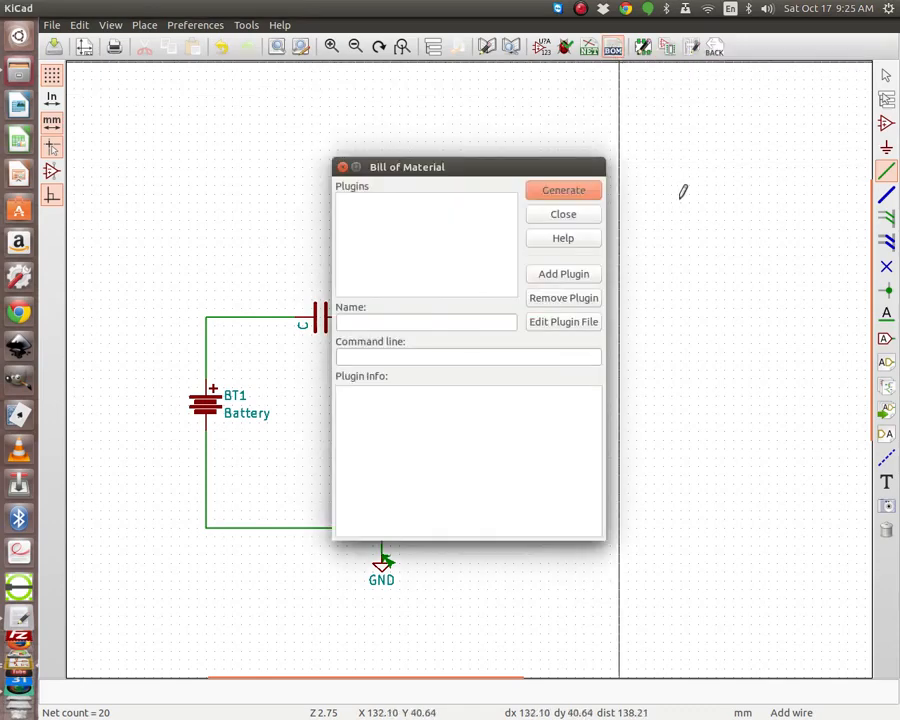
{"action": "left_click", "coordinate": [561, 191]}
{"action": "left_click", "coordinate": [561, 216]}
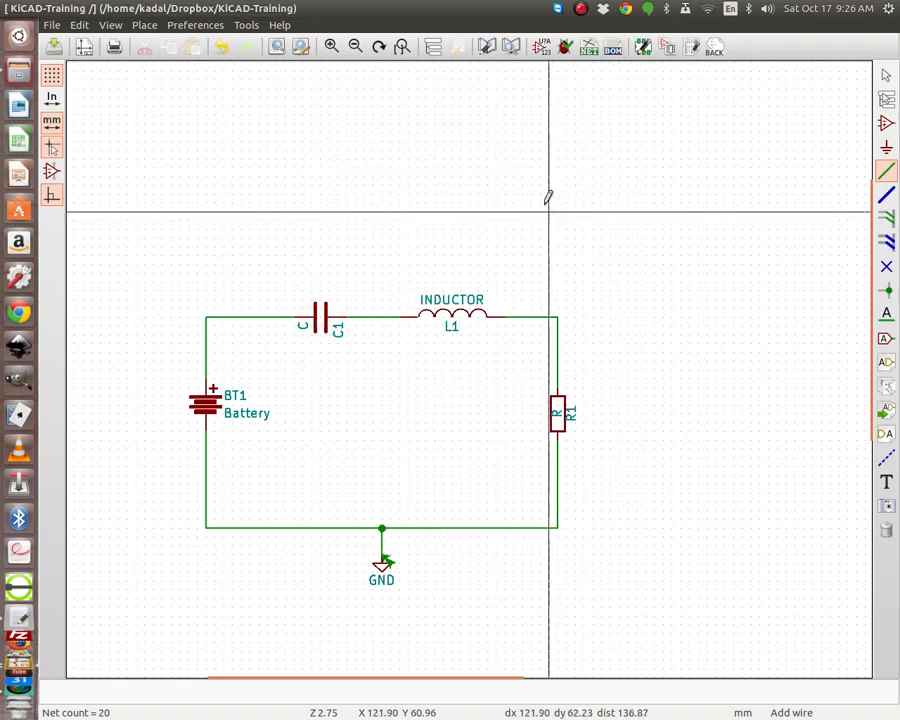
Check the KiCAD-Training folder in the file manager for the bill of materials output, and return to the KiCad schematic.
{"action": "left_click", "coordinate": [18, 75]}
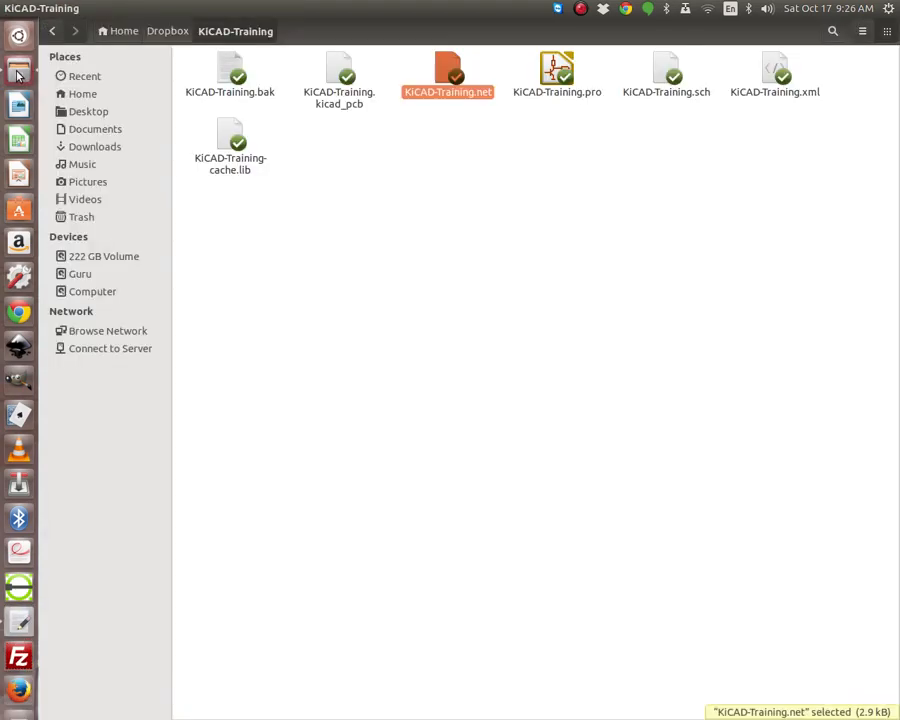
{"action": "left_click", "coordinate": [424, 239]}
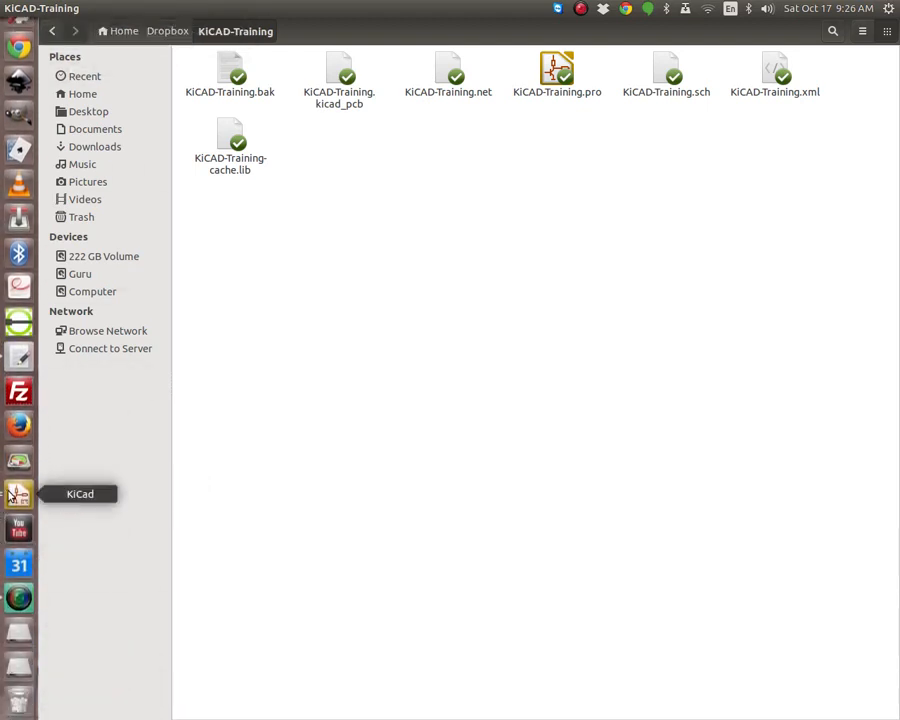
{"action": "left_click", "coordinate": [12, 492]}
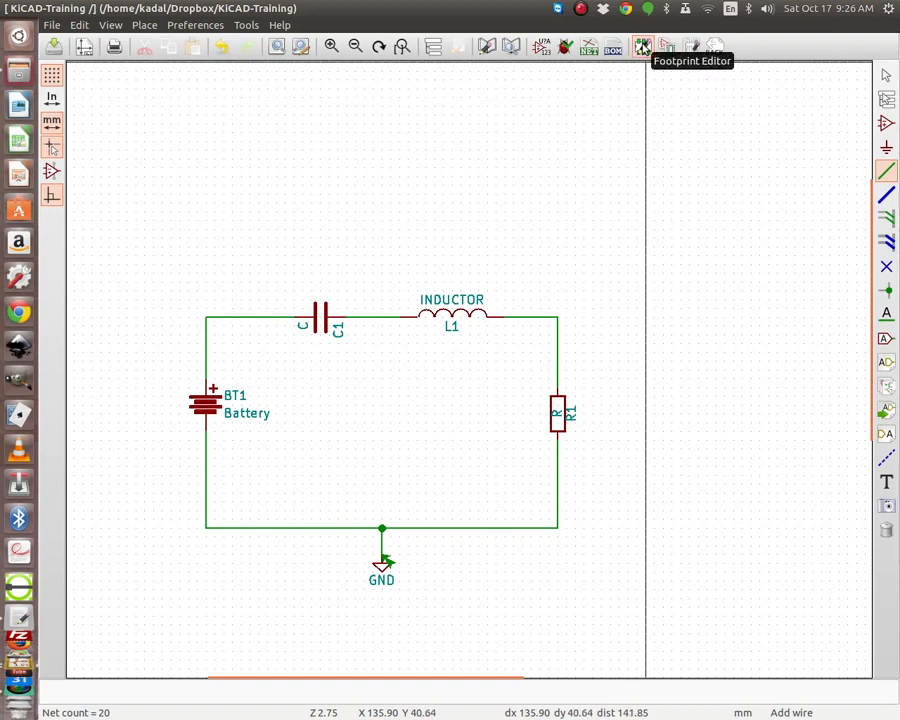
Run CvPcb to view the schematic's components alongside the footprint libraries, and close it without assigning any footprints.
{"action": "left_click", "coordinate": [692, 47]}
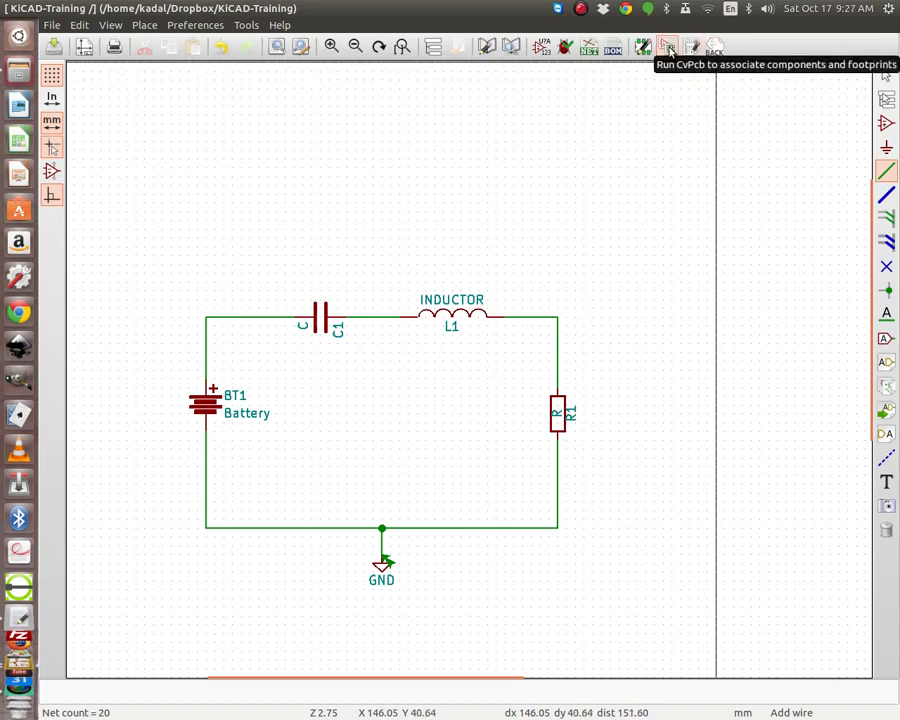
{"action": "left_click", "coordinate": [668, 48]}
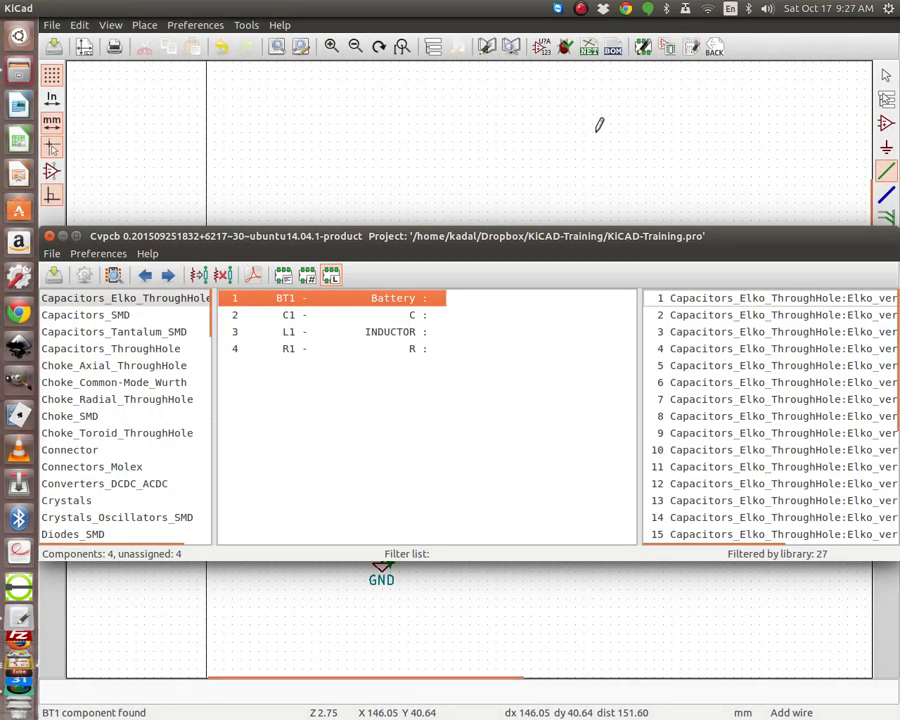
{"action": "left_click_drag", "start_coordinate": [482, 240], "coordinate": [489, 147]}
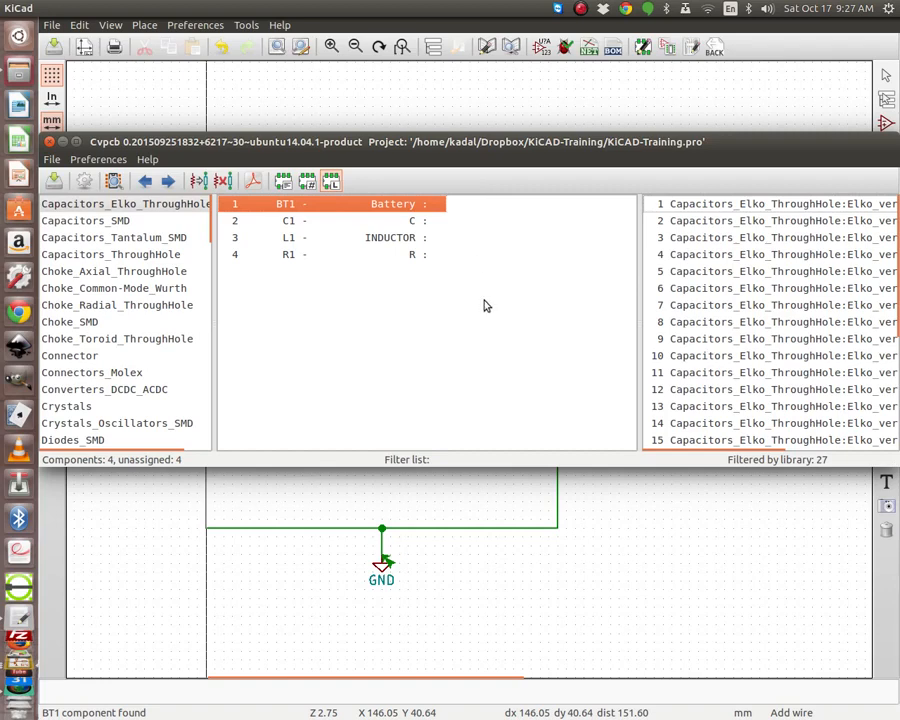
{"action": "left_click", "coordinate": [51, 143]}
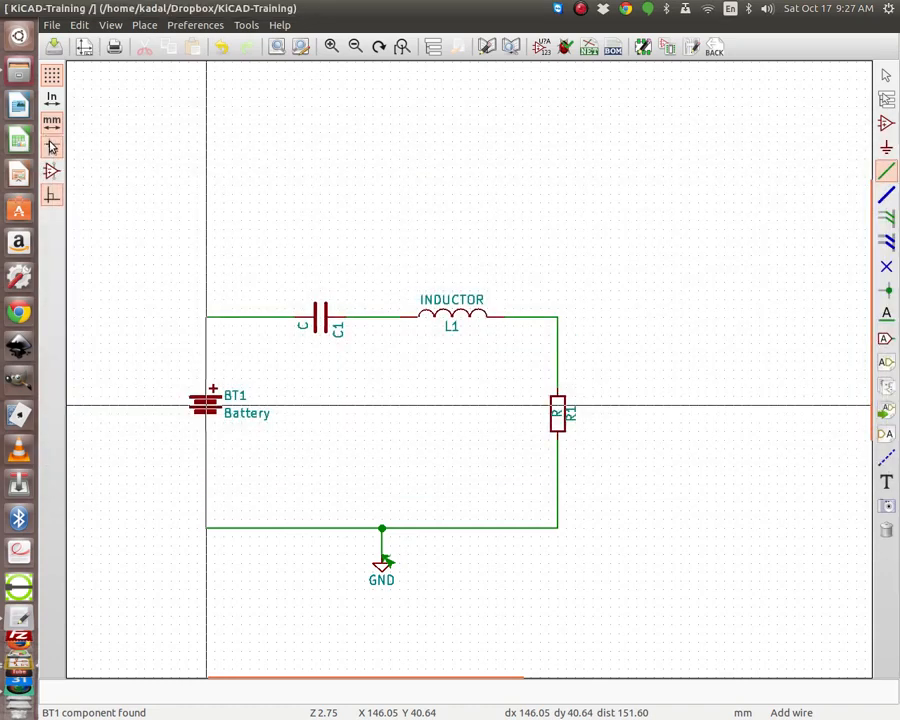
{"action": "left_click", "coordinate": [580, 8]}
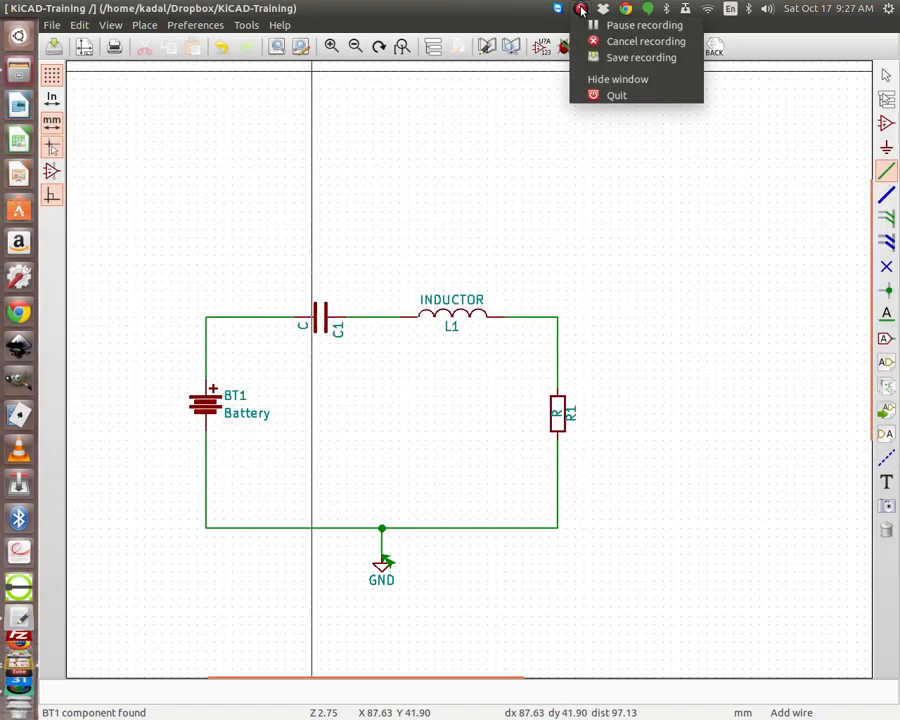